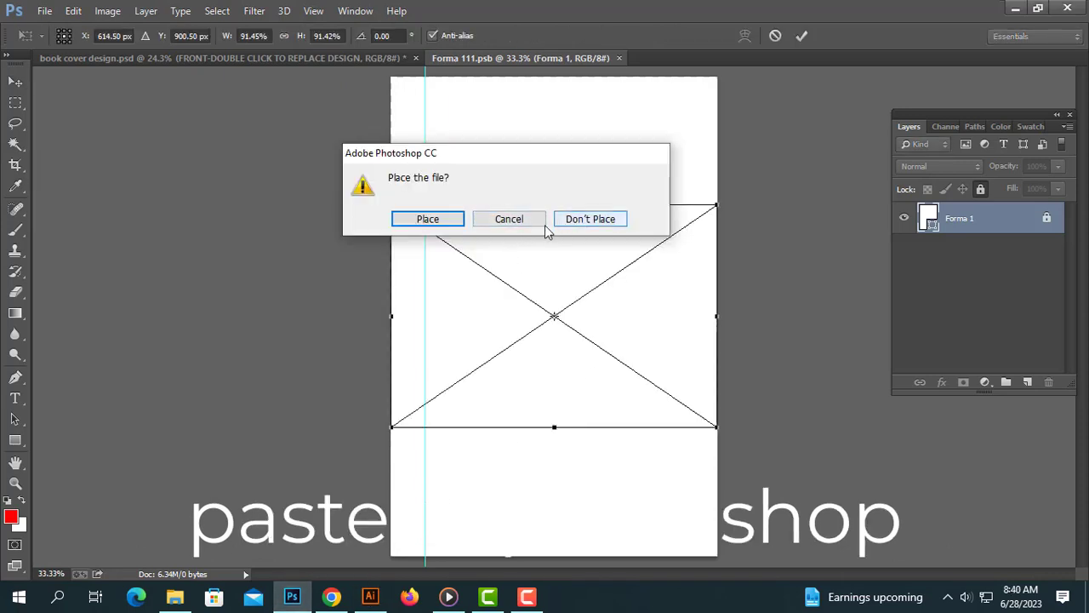
Step: Enlarge the pasted dotted-wave background to about 227% so it covers the whole front cover, keeping it aligned to the right edge
left_click(511, 223)
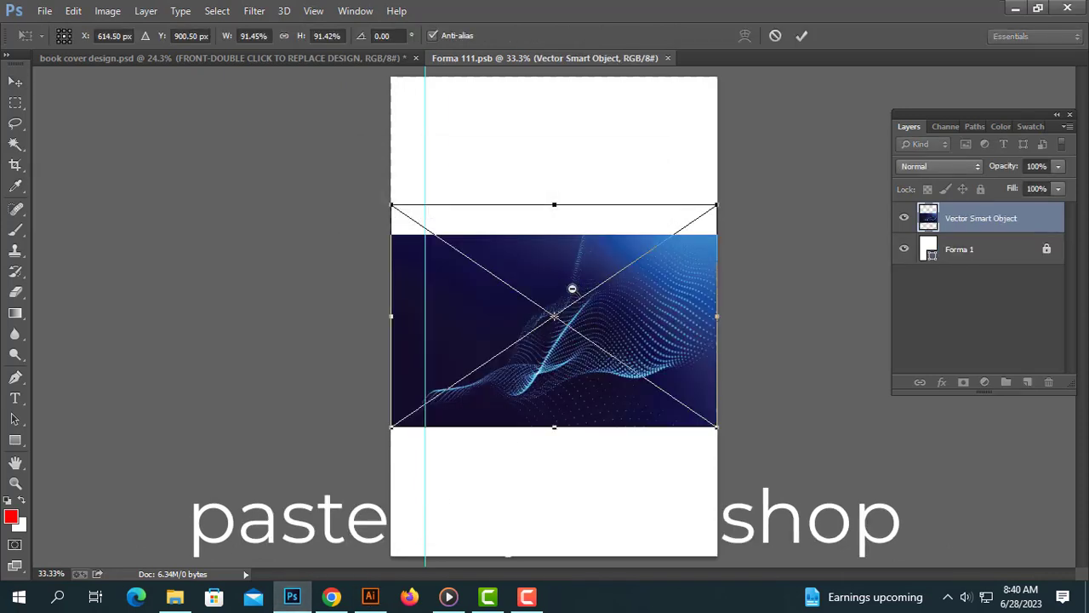
key("ctrl+minus")
key("ctrl+minus")
left_click_drag(468, 260, 372, 162)
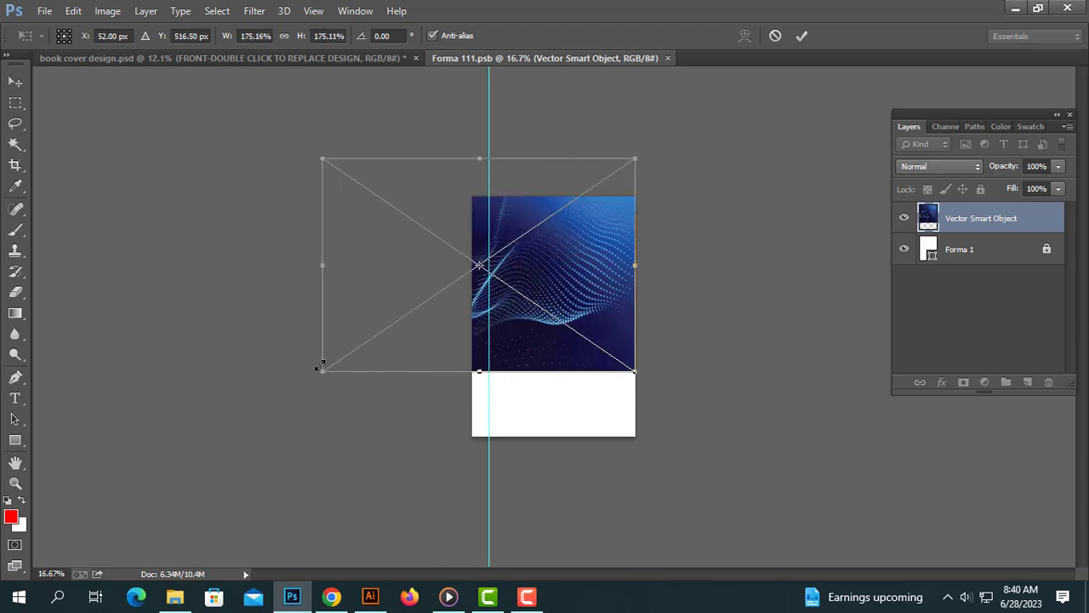
left_click_drag(323, 372, 228, 436)
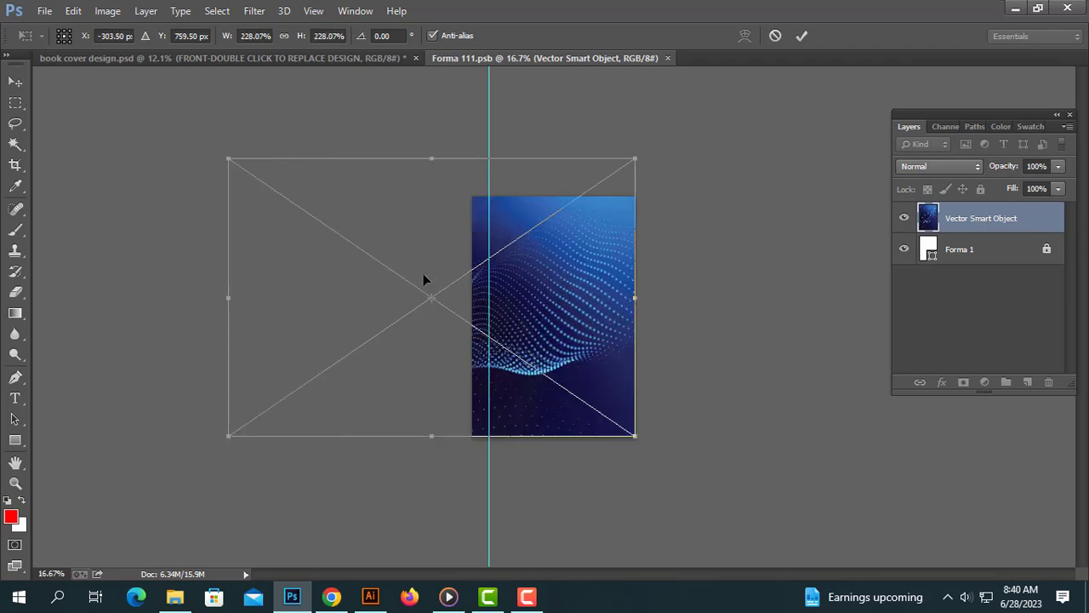
left_click_drag(228, 159, 254, 175)
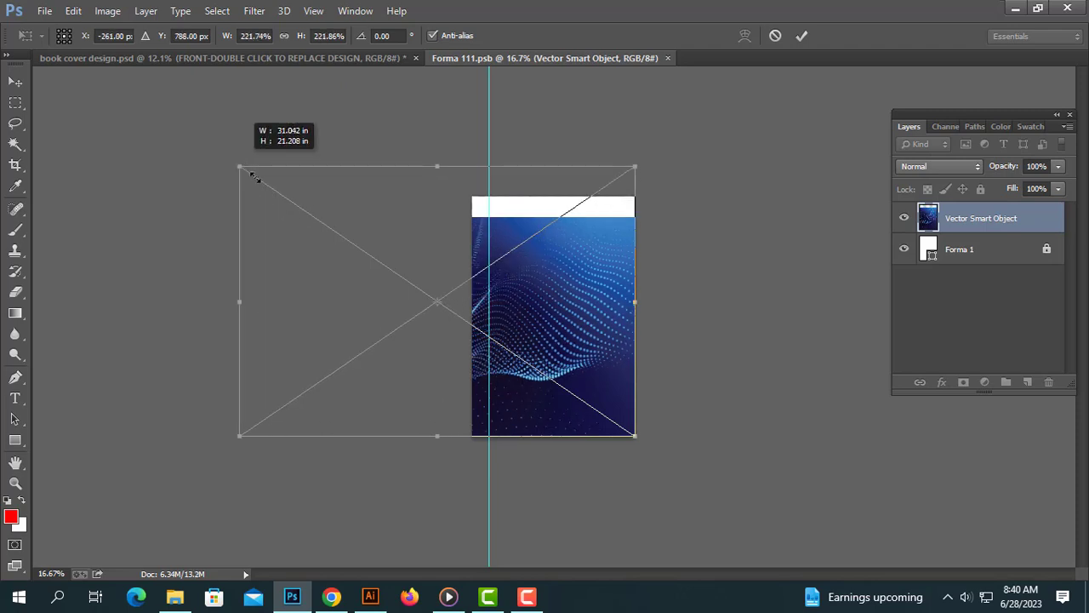
left_click_drag(319, 212, 319, 217)
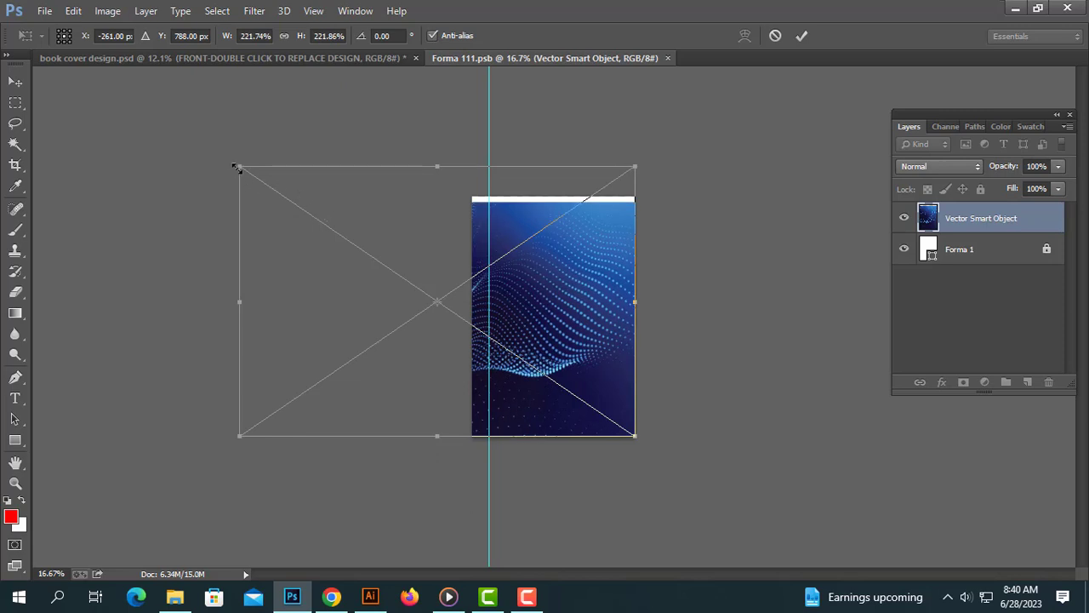
left_click_drag(242, 165, 235, 156)
left_click_drag(315, 219, 316, 222)
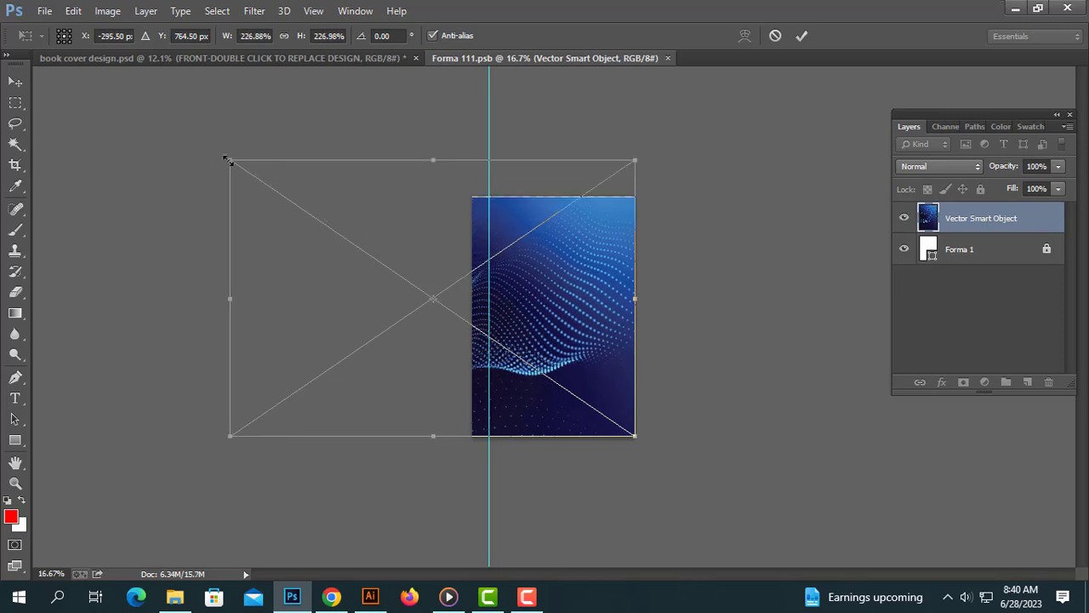
left_click_drag(228, 160, 226, 157)
key("Return")
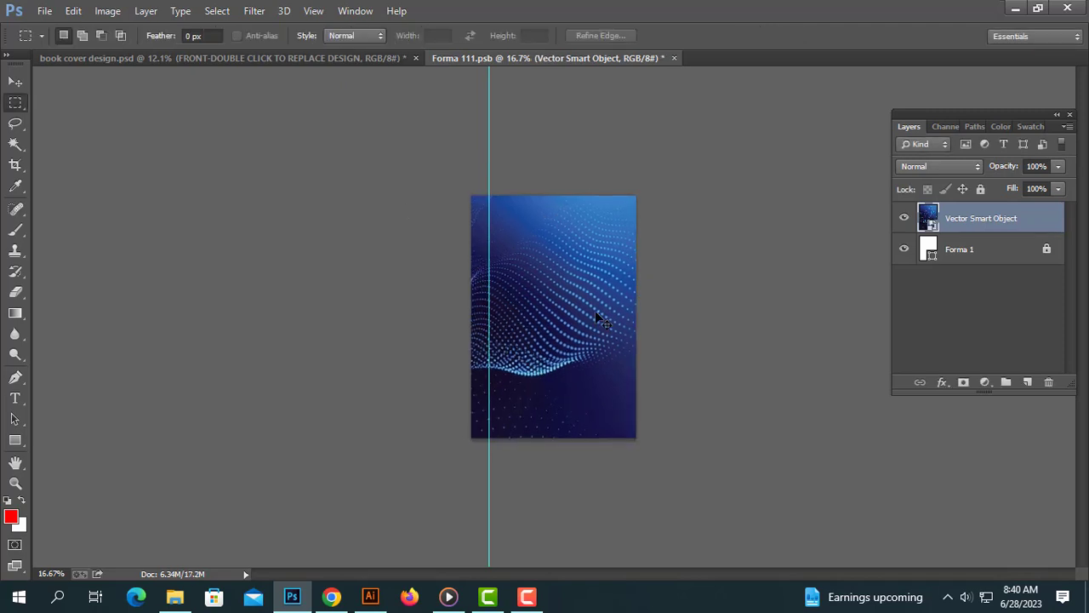
scroll(595, 311, "up", 3)
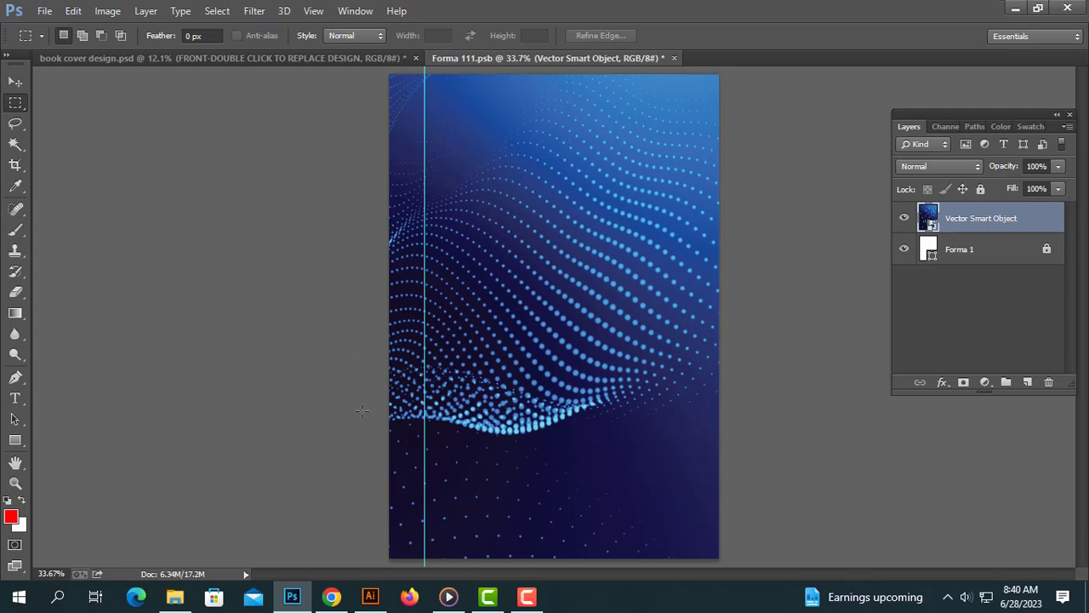
Step: Copy the dollar and gold bar image from the Illustrator cover and paste it into the Photoshop document as a Smart Object
left_click(370, 596)
left_click(890, 338)
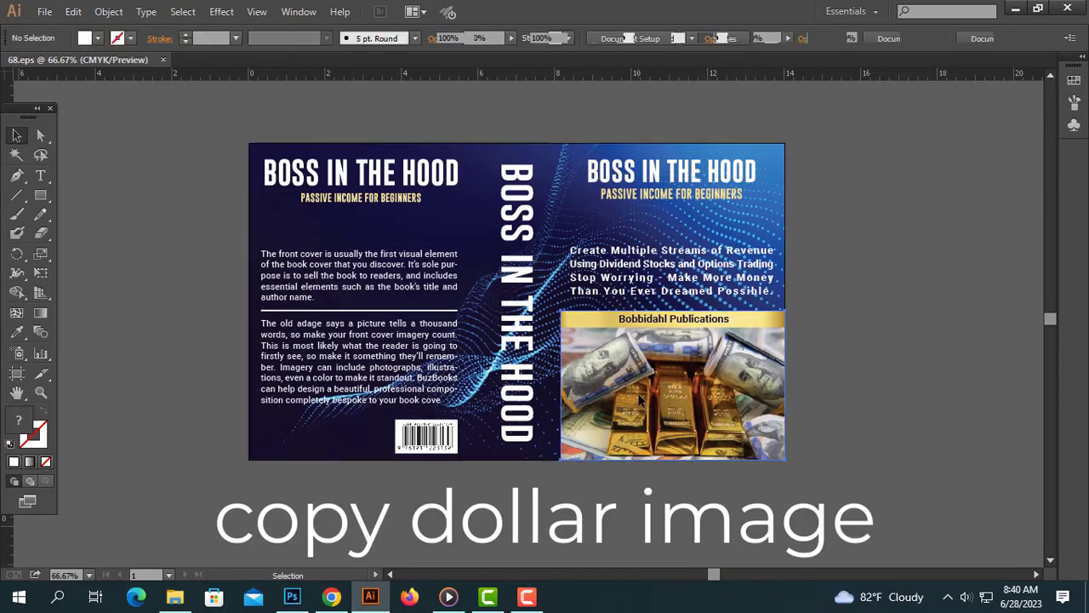
left_click(692, 339)
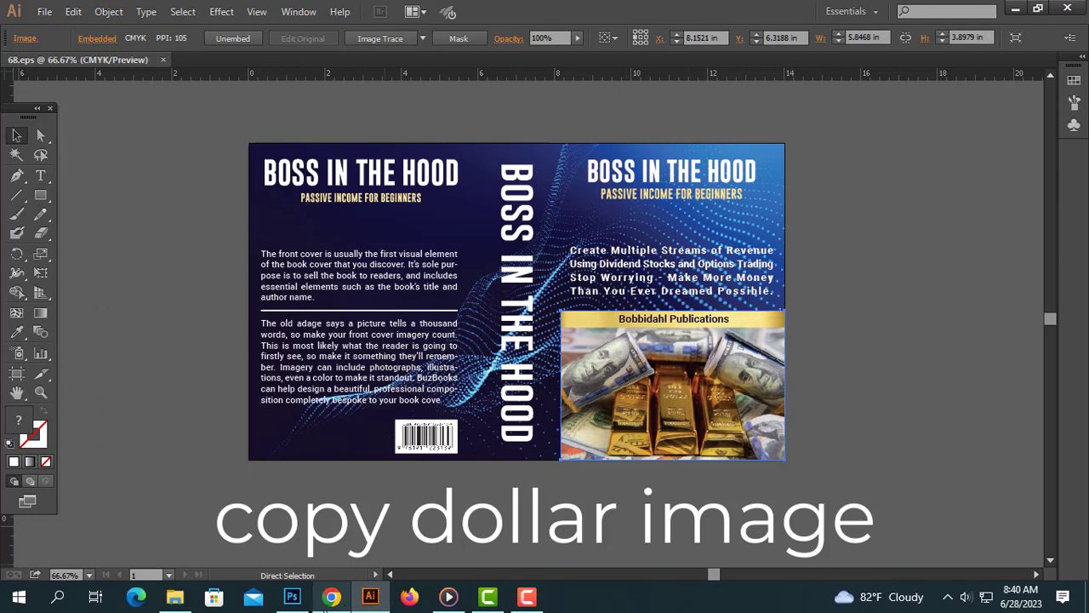
left_click(292, 595)
key("ctrl+v")
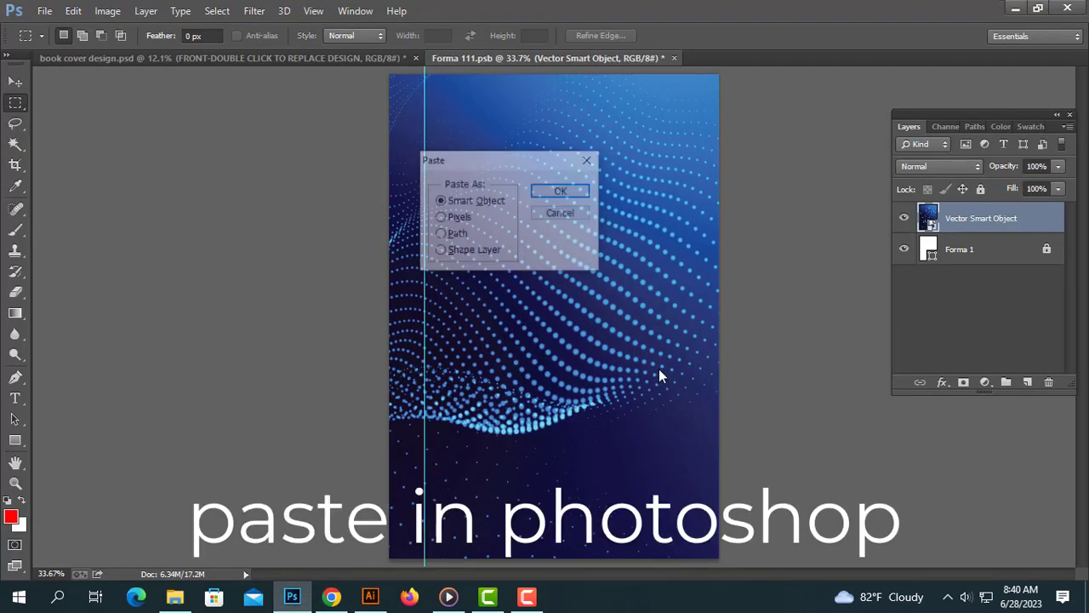
left_click(561, 192)
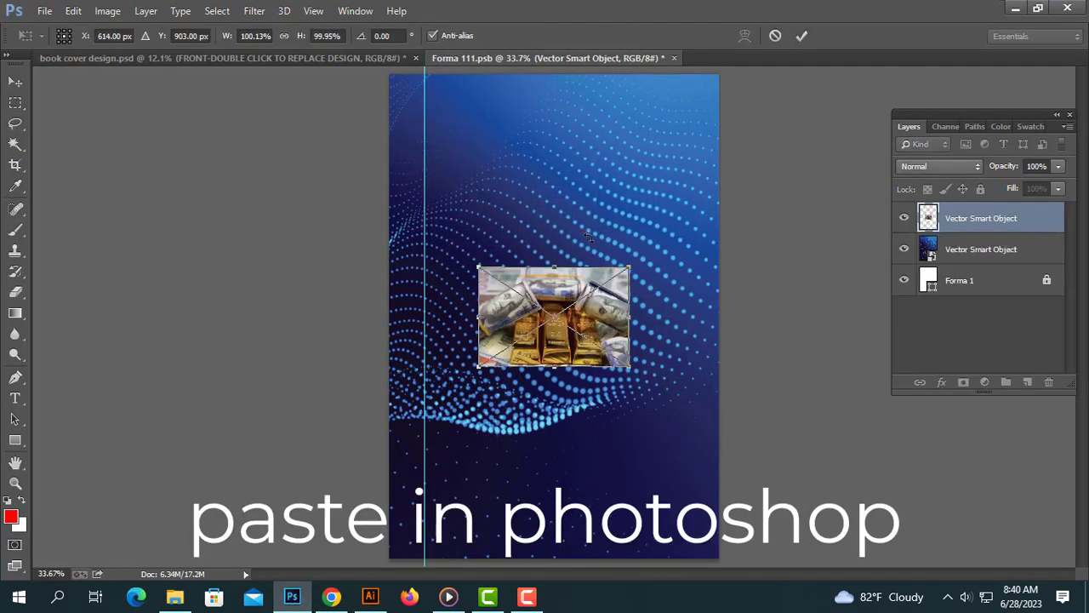
Step: Align the dollar image with the cover's lower-left corner and scale it to about 219% so it spans the full width
left_click_drag(592, 315, 505, 504)
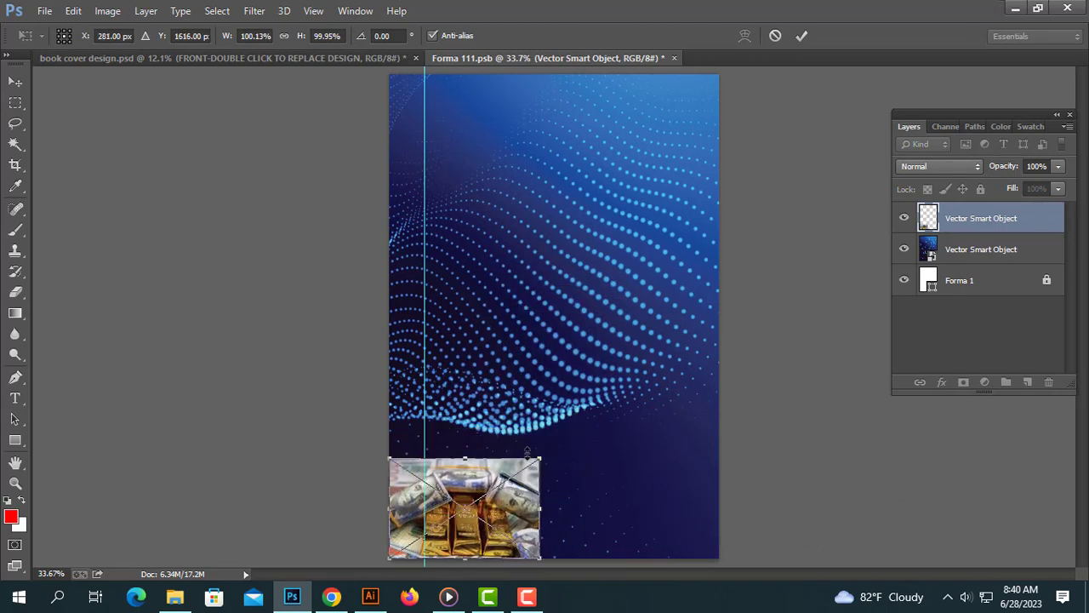
left_click_drag(541, 451, 719, 339)
key("m")
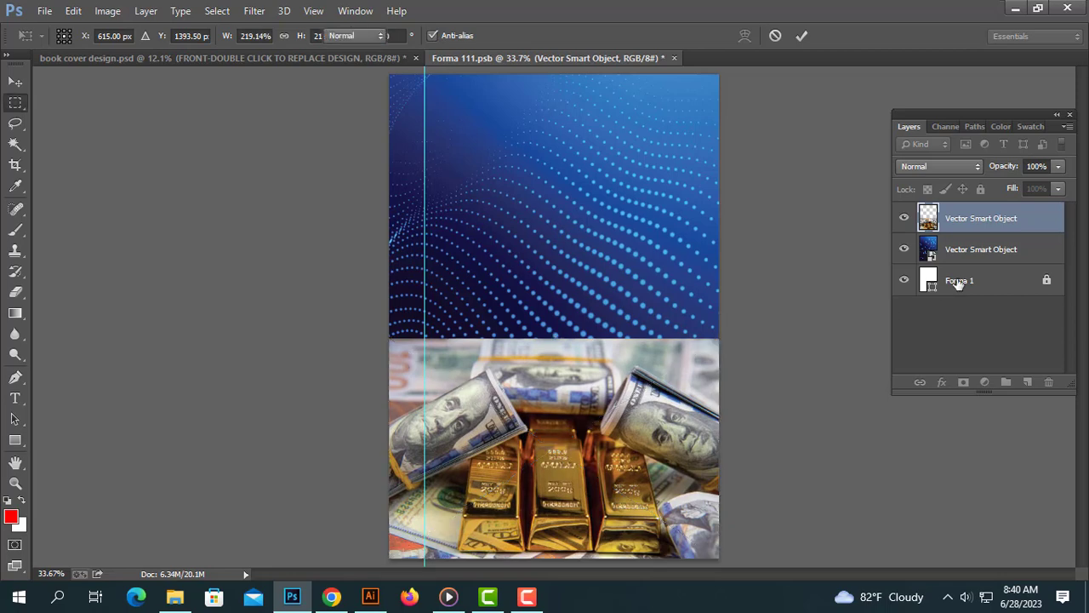
Step: Rename the wave picture's layer "background image" and the dollar picture's layer "dollar gold bar"
double_click(982, 249)
type("background image")
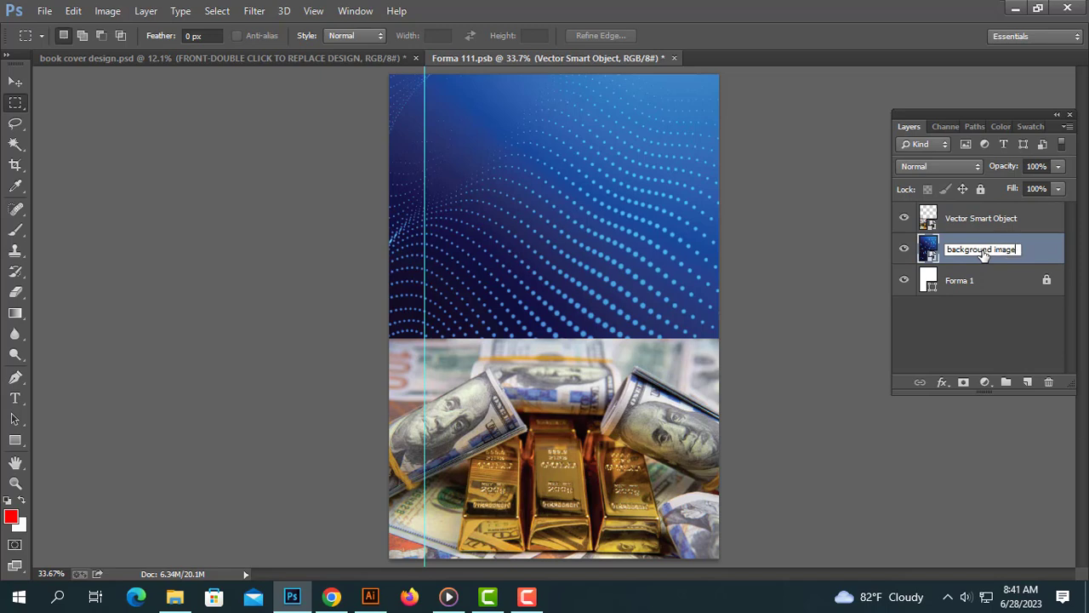
key("Return")
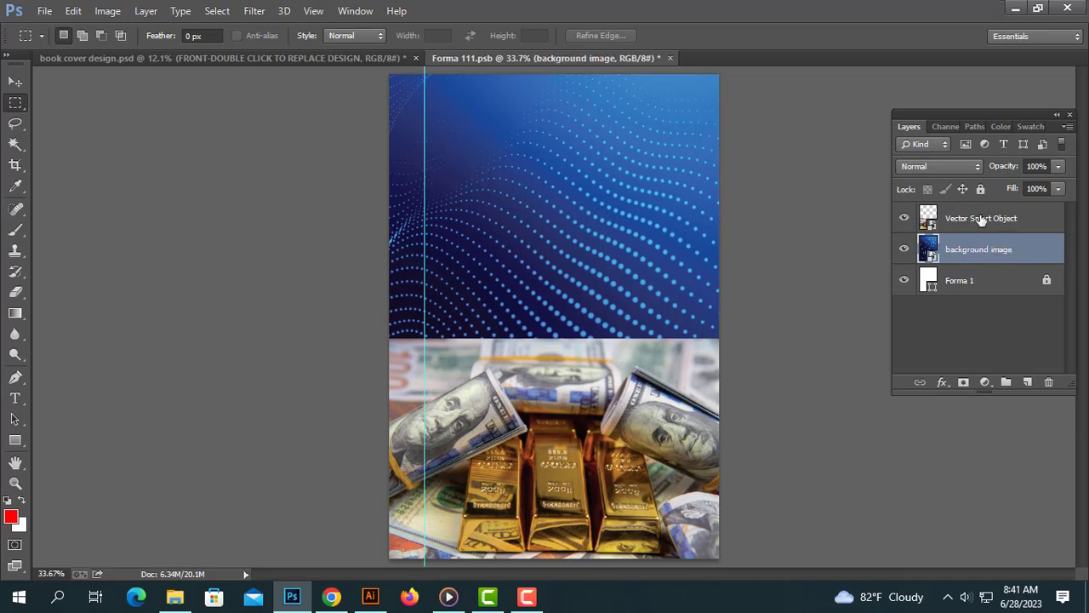
double_click(983, 219)
type("dolla")
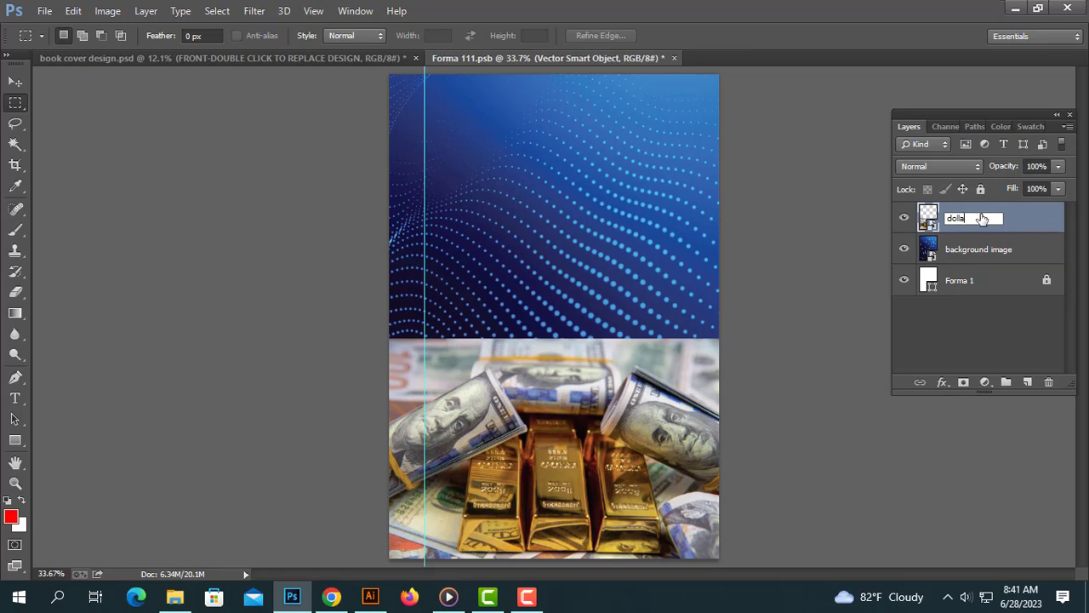
type("r gold bar")
key("Return")
key("Return")
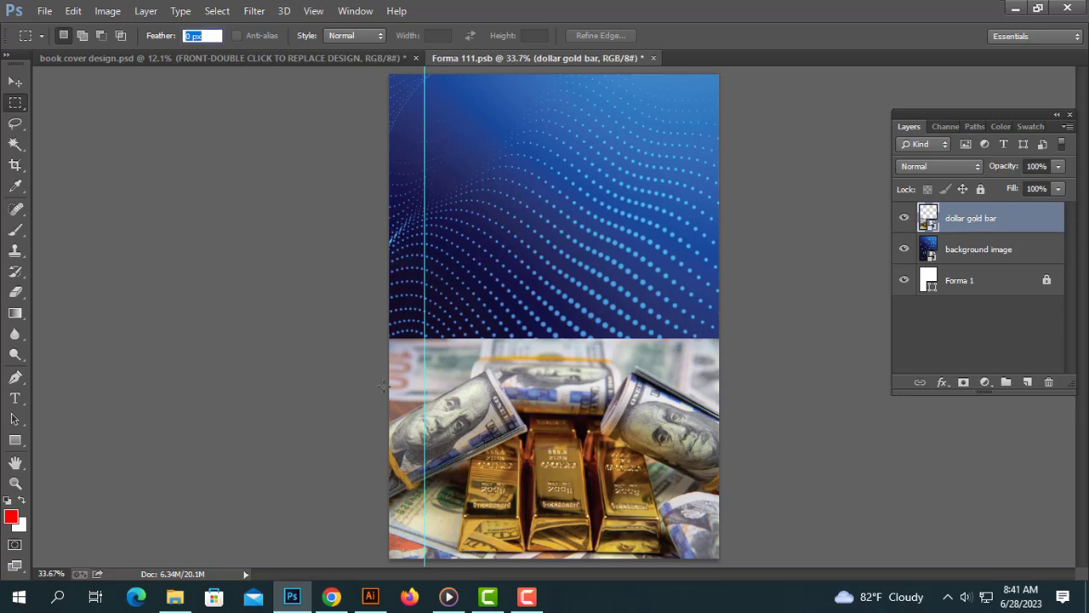
Step: Copy the gold strip behind the publisher name in Illustrator and paste it into Photoshop as a Smart Object
left_click(370, 596)
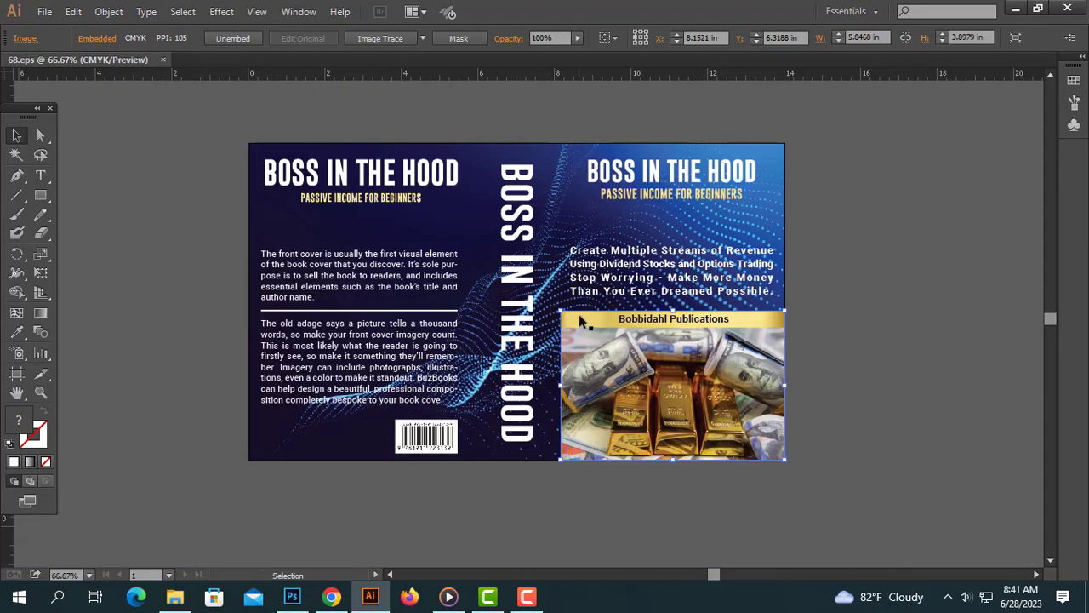
left_click(595, 317)
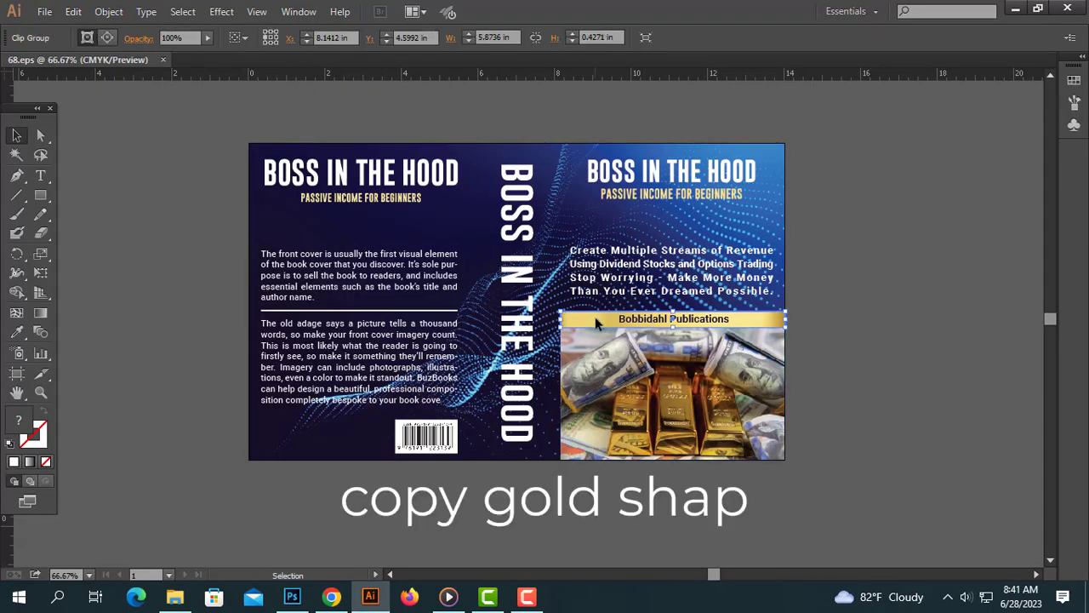
key("a")
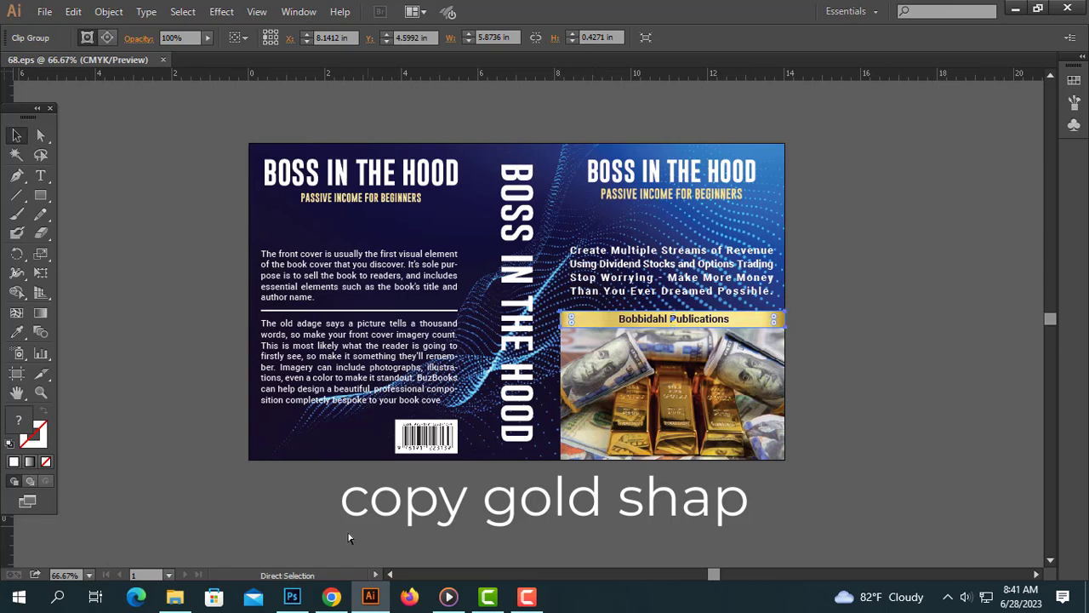
left_click(294, 598)
key("ctrl+v")
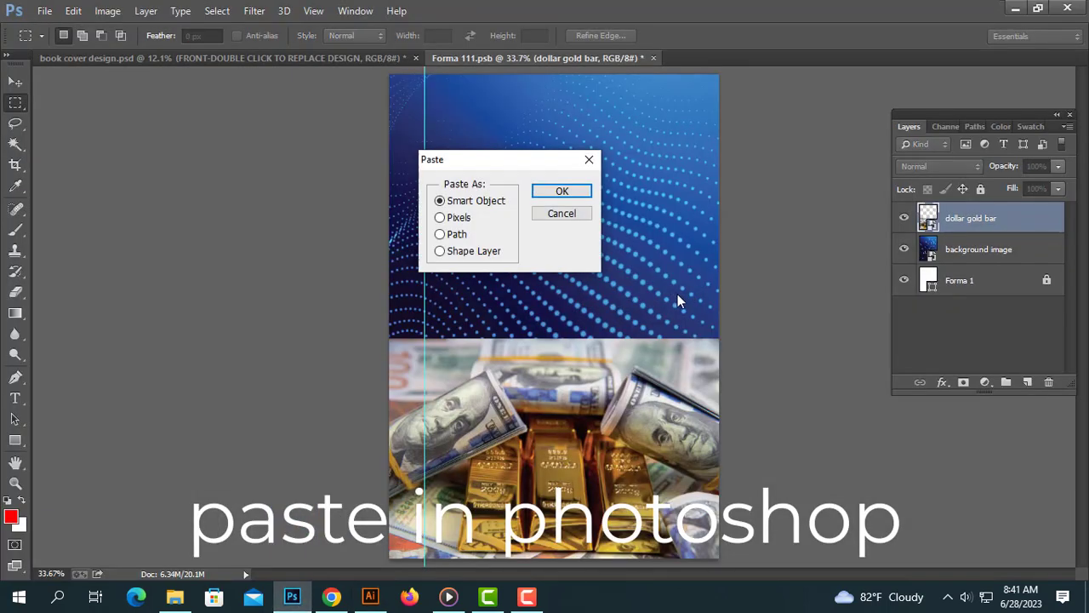
key("Return")
Step: Place the gold strip along the dollar image's upper edge and scale it to the full width of the cover
left_click_drag(551, 307, 461, 344)
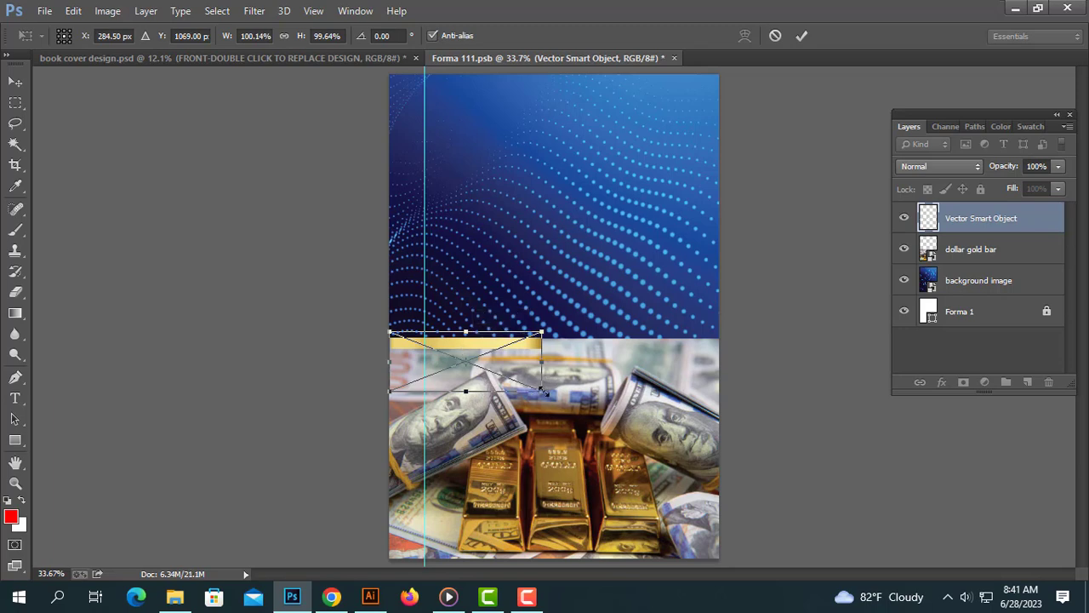
left_click_drag(543, 390, 717, 481)
left_click_drag(574, 366, 571, 360)
key("Return")
key("m")
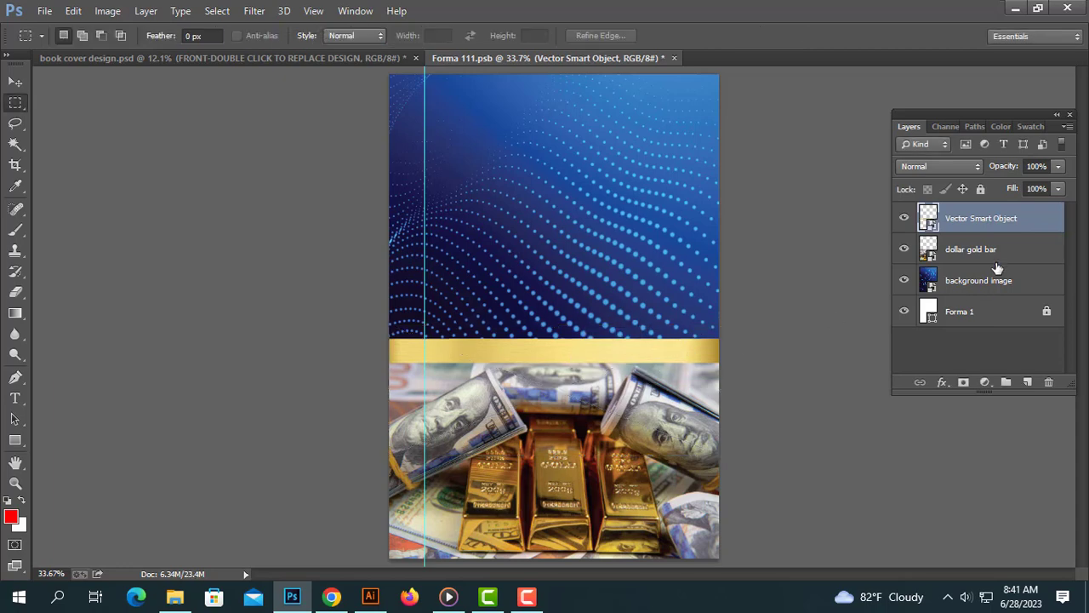
Step: Rename the gold strip's layer "gold shap"
double_click(964, 218)
type("gold shap")
key("Return")
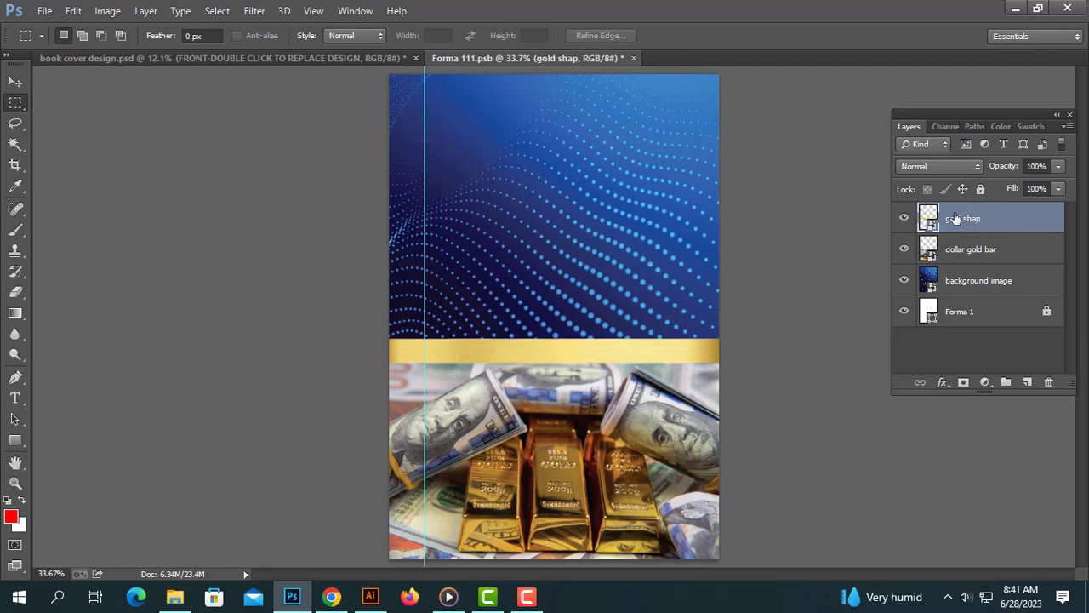
Step: Copy the "Bobbidahl Publications" text from the Illustrator cover and switch back to Photoshop
left_click(370, 596)
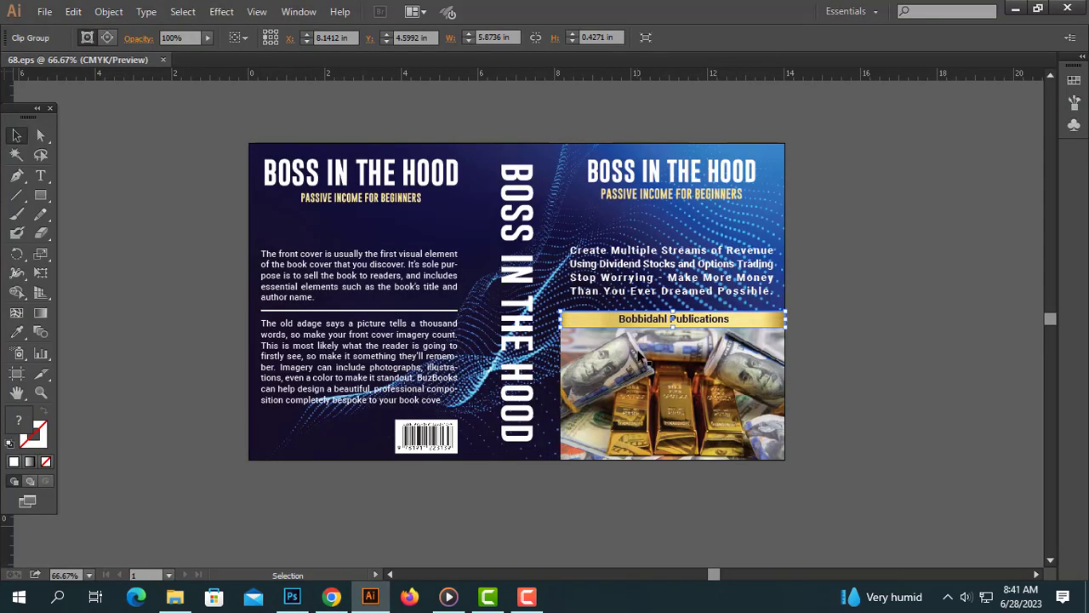
double_click(654, 321)
key("ctrl+a")
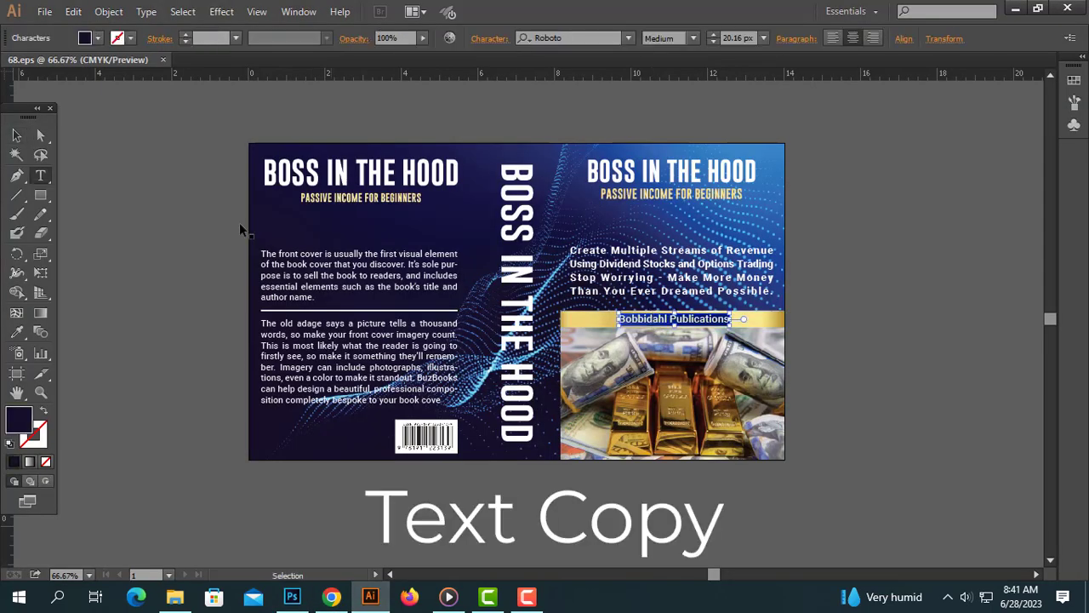
left_click(17, 136)
left_click(291, 597)
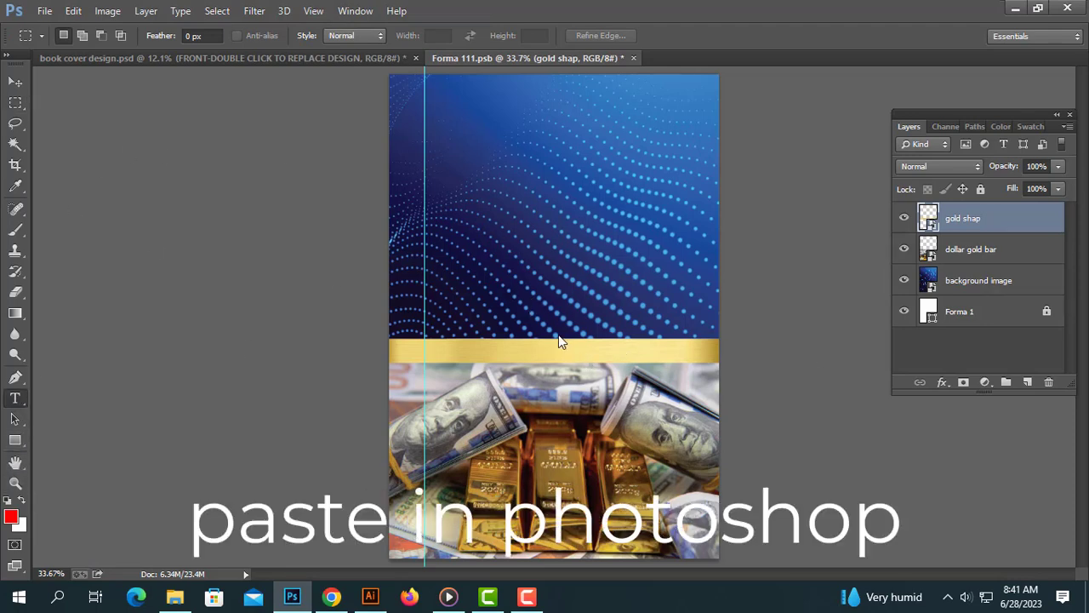
Step: Add "Bobbidahl Publications" as a text layer, scale it to about 307% and center it on the gold strip
left_click(504, 286)
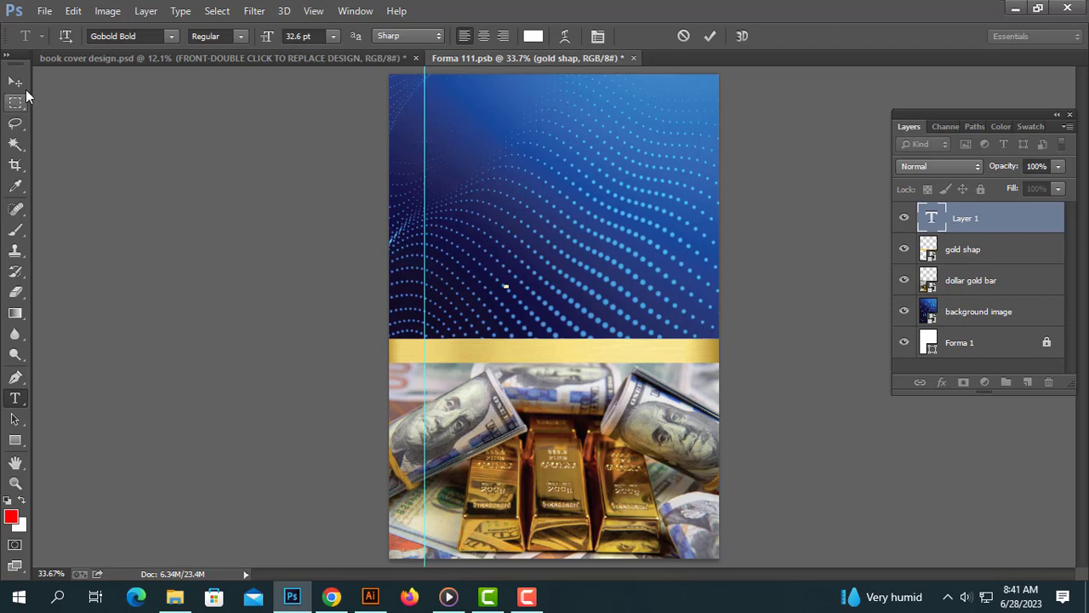
left_click(20, 86)
left_click_drag(508, 286, 640, 341)
key("ctrl+t")
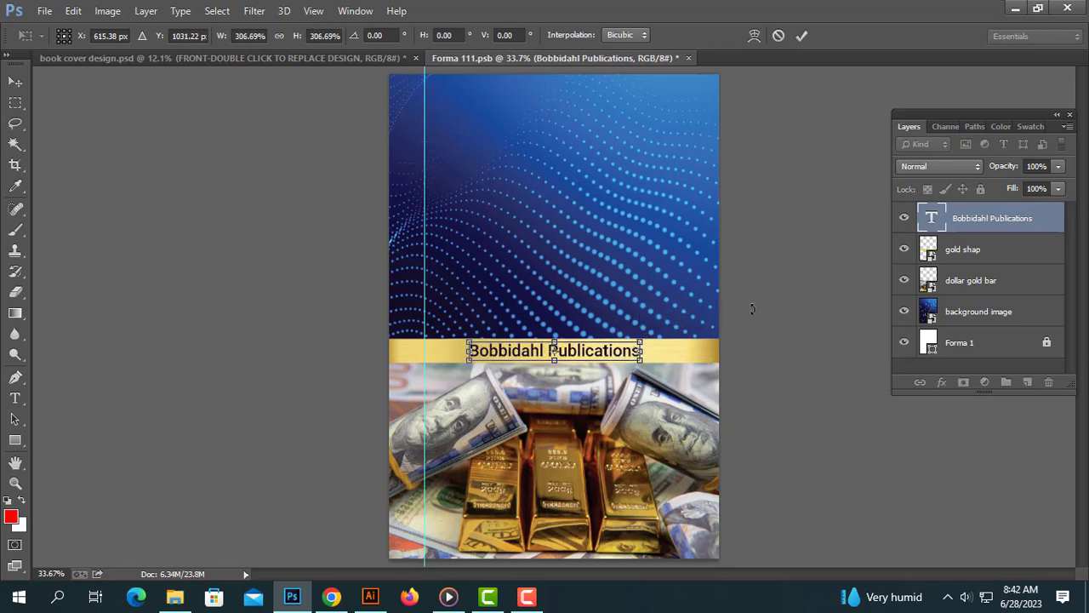
key("Return")
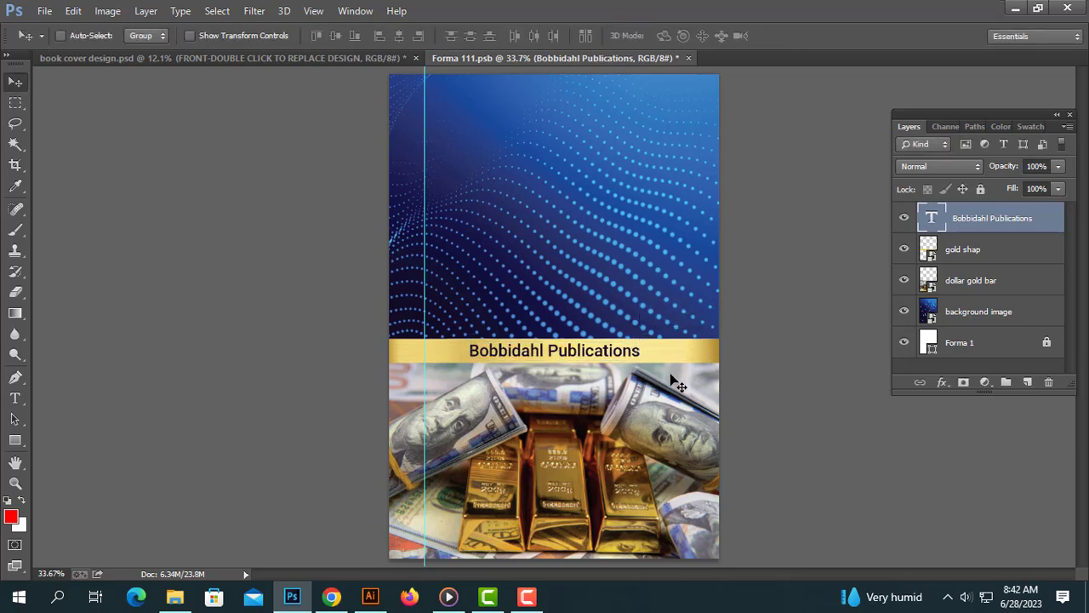
Step: Copy the whole "Create Multiple Streams of Revenue" paragraph from the Illustrator front cover and switch back to Photoshop
left_click(370, 596)
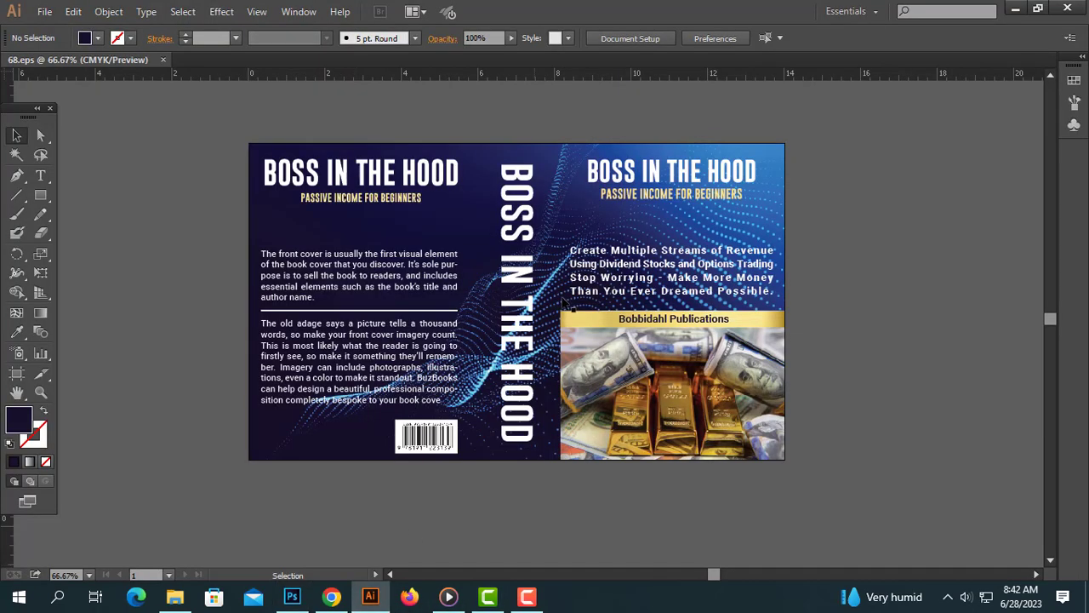
triple_click(657, 276)
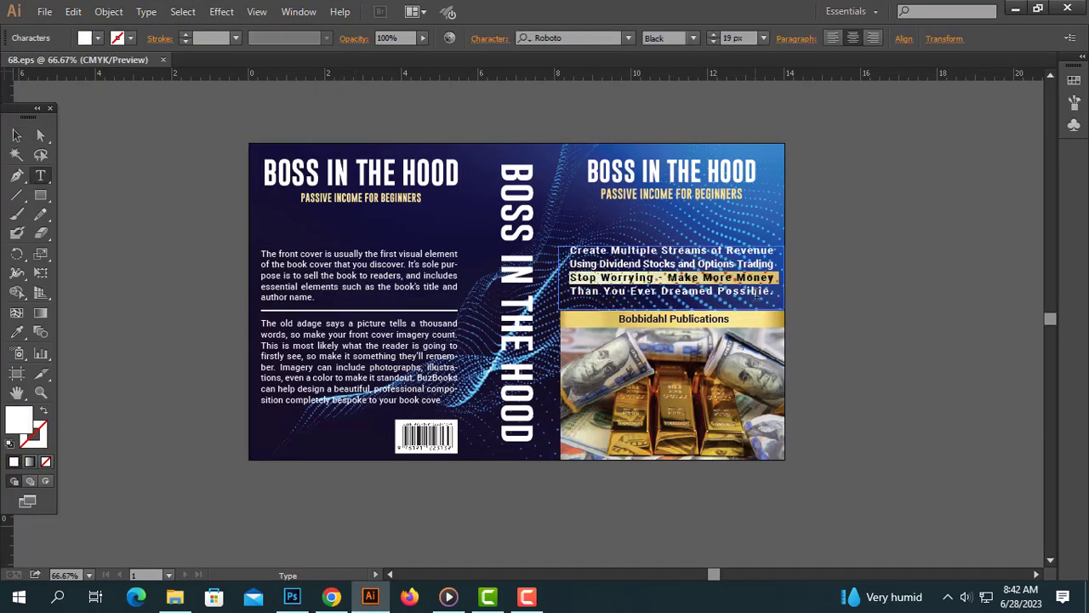
key("ctrl+a")
left_click(15, 136)
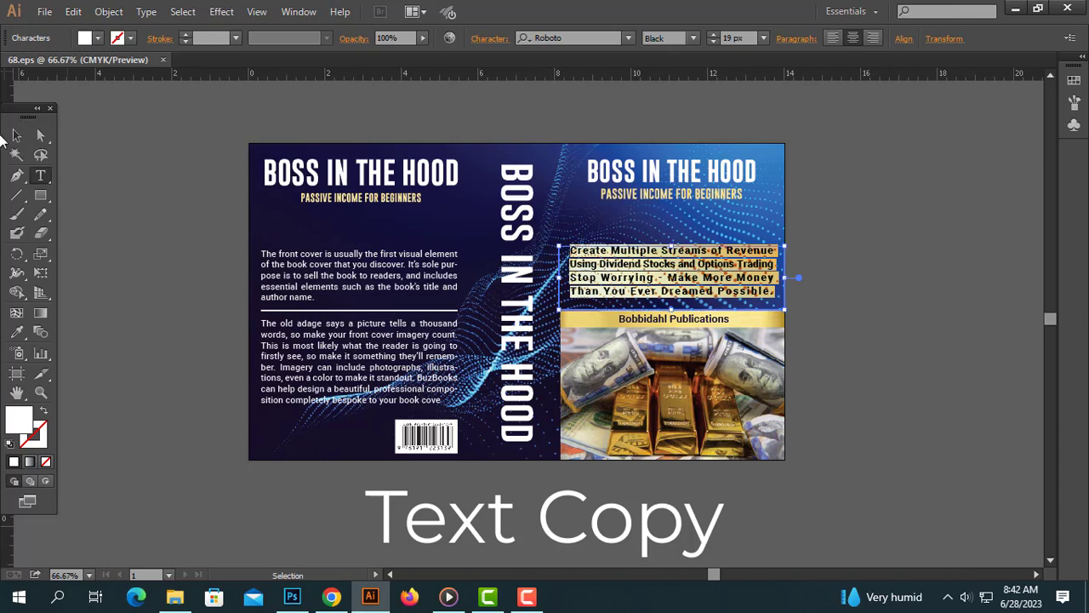
left_click(22, 137)
left_click(982, 226)
left_click(306, 598)
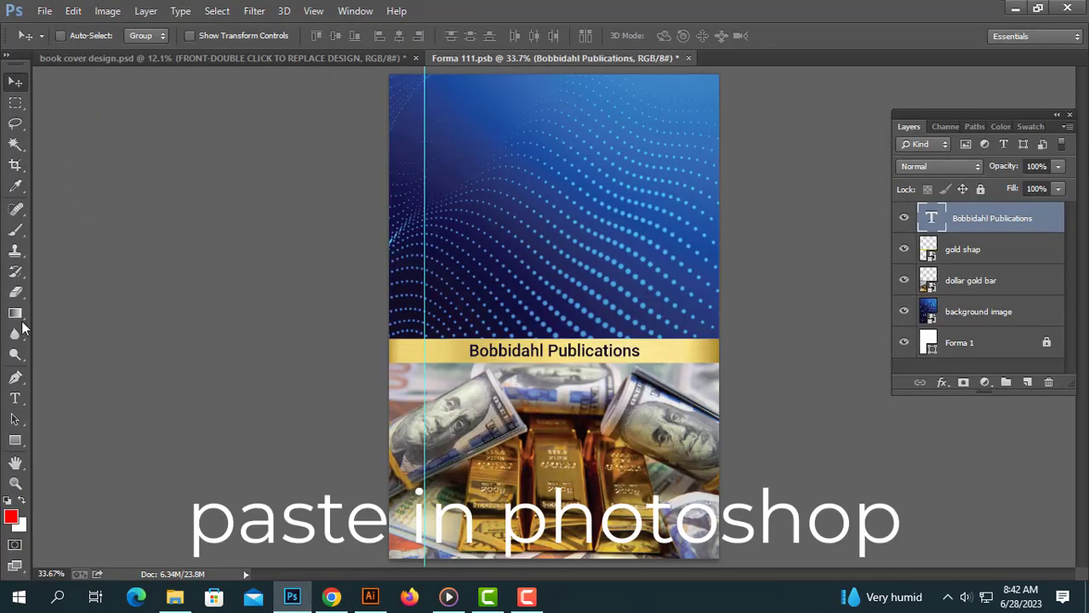
Step: Add the copied "Create Multiple Streams of Revenue" paragraph as a text layer, scale it to about 251% and place it above the gold strip
left_click(14, 397)
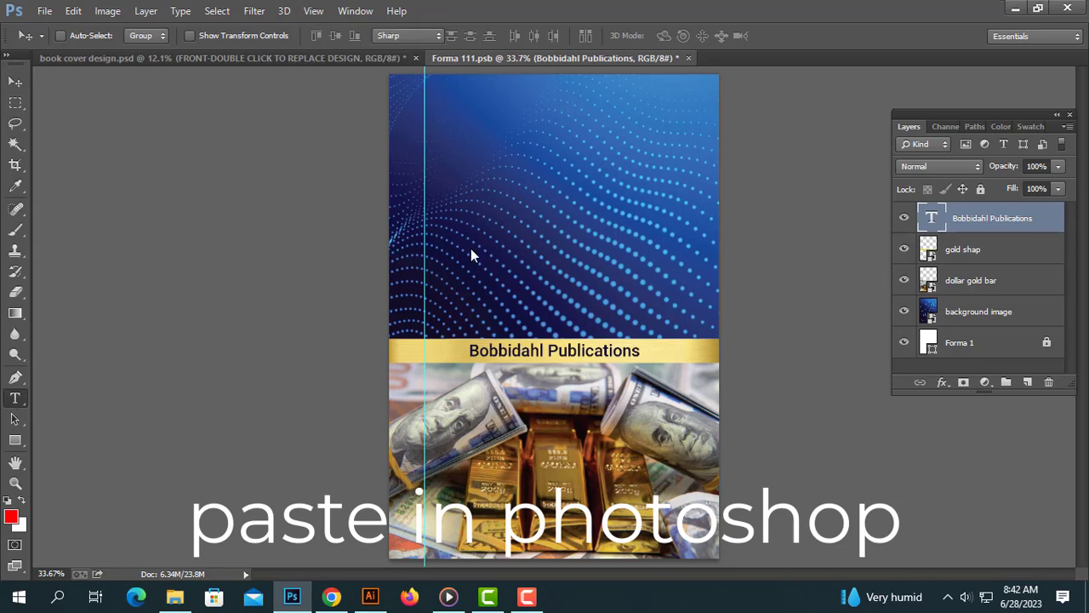
left_click(429, 167)
key("ctrl+v")
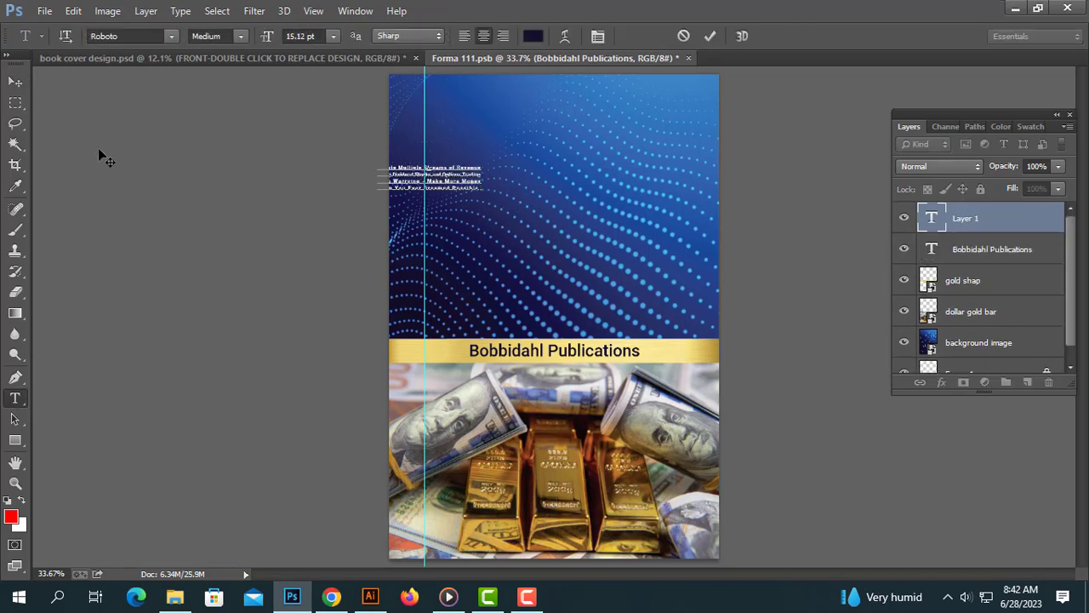
left_click(15, 81)
key("ctrl+t")
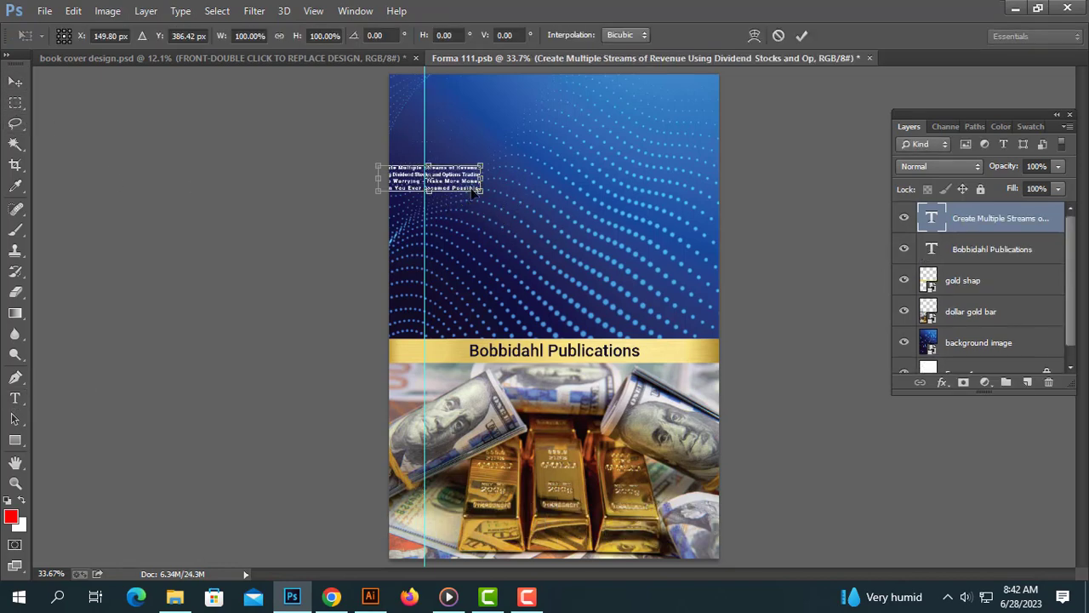
left_click_drag(480, 192, 639, 232)
left_click_drag(545, 221, 592, 301)
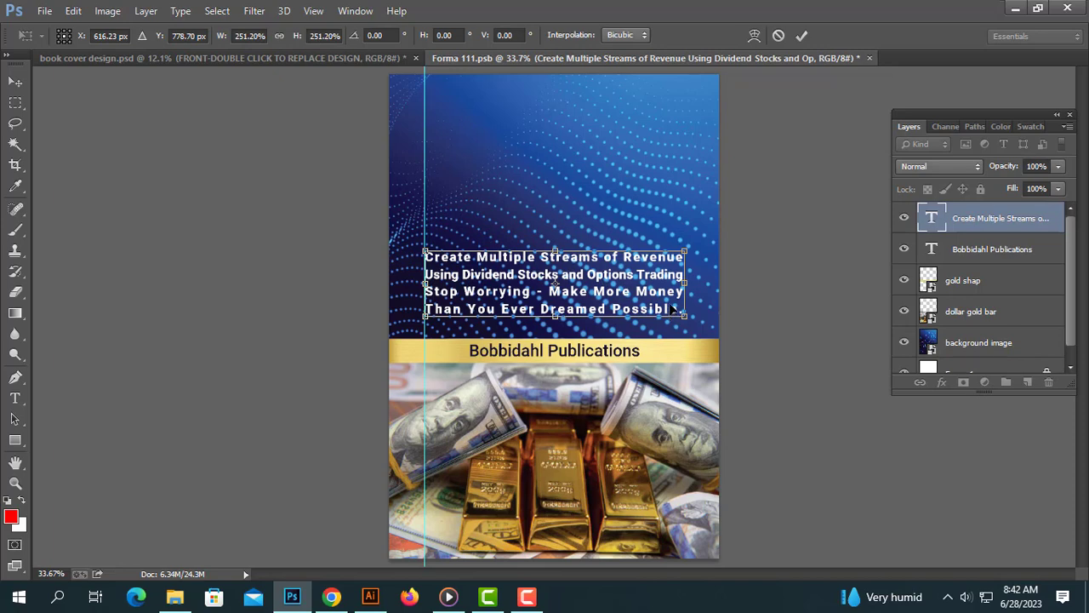
key("Return")
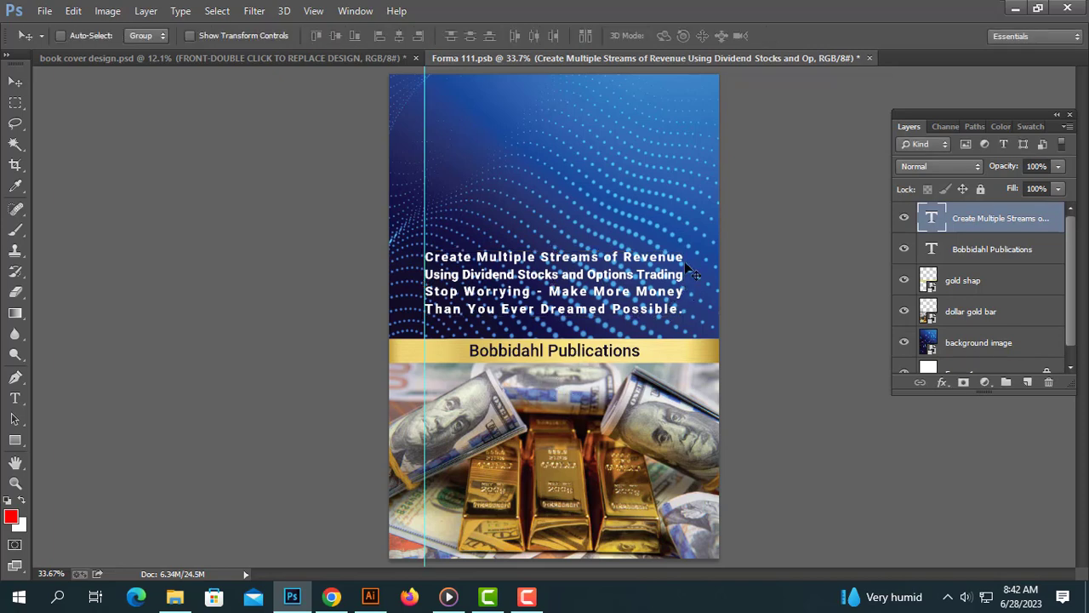
Step: Enlarge the paragraph text by about 2%, keeping its left edge on the vertical guide
key("ctrl+t")
left_click_drag(684, 250, 691, 248)
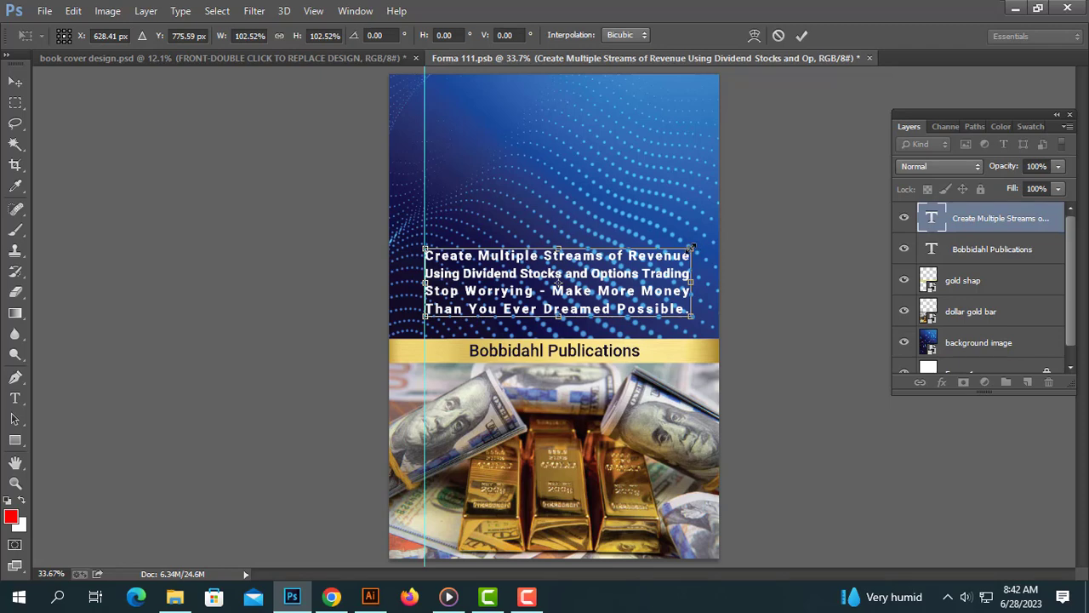
left_click_drag(692, 248, 690, 249)
key("Return")
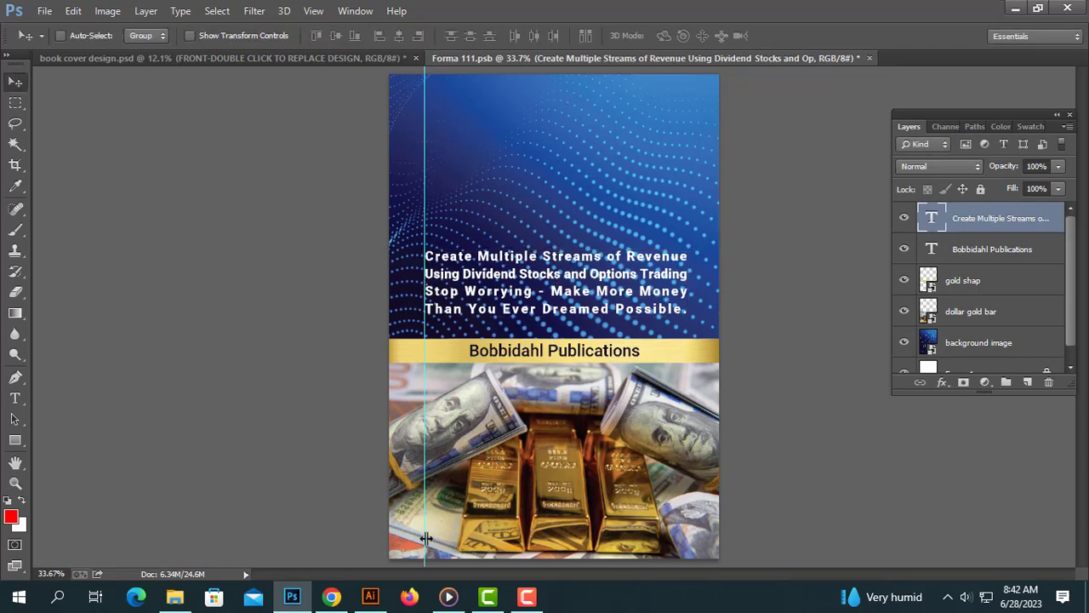
Step: Switch to Illustrator and copy the "BOSS IN THE HOOD" title text from the front cover
left_click(370, 597)
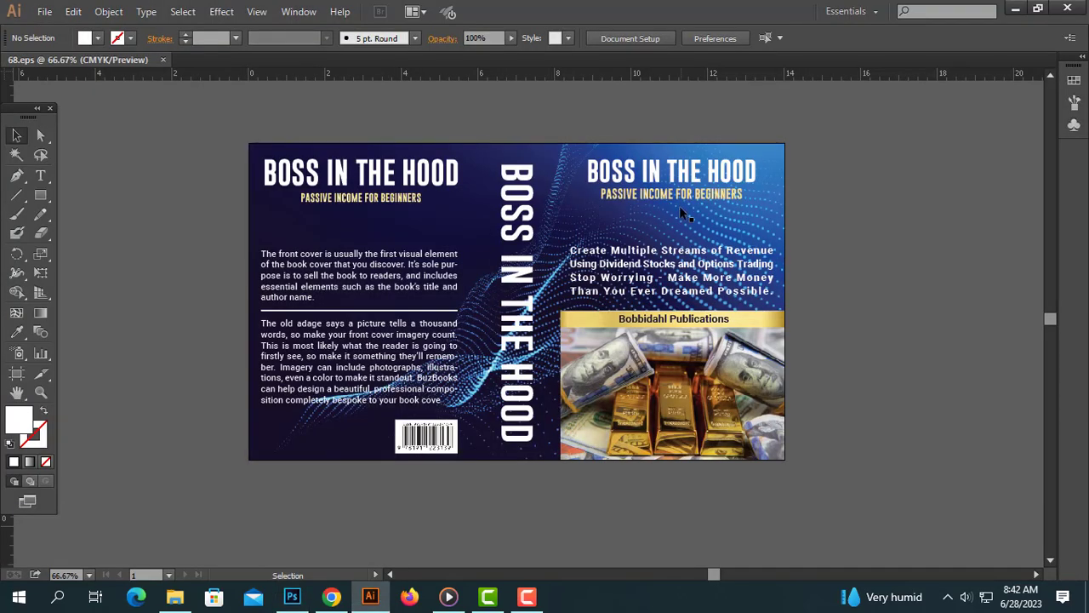
double_click(671, 175)
key("ctrl+a")
key("ctrl+c")
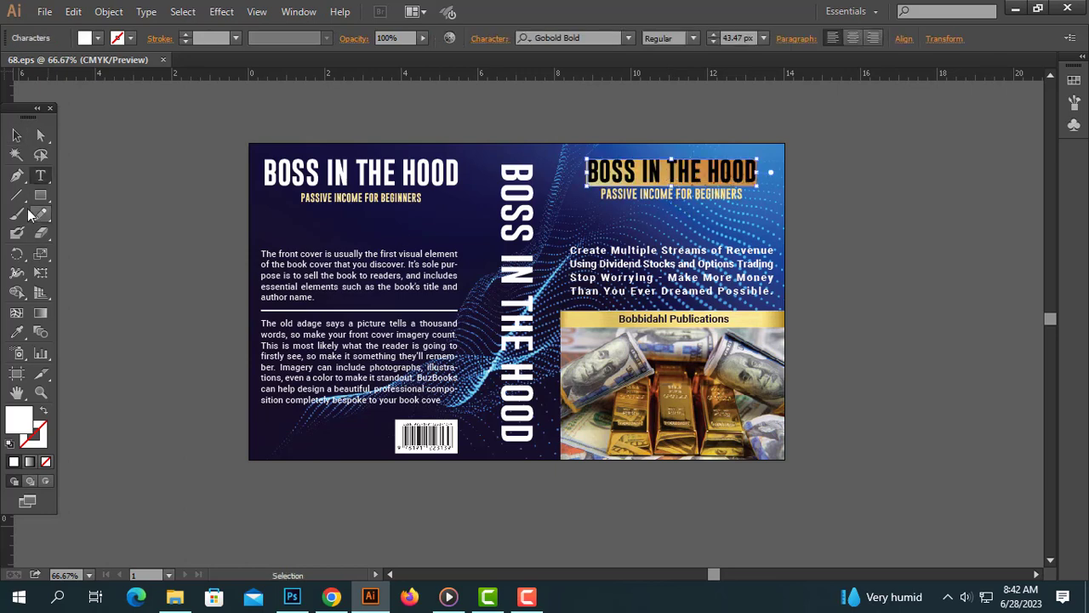
left_click(14, 138)
Step: Copy the "PASSIVE INCOME FOR BEGINNERS" subtitle from the front cover and switch back to Photoshop
double_click(688, 196)
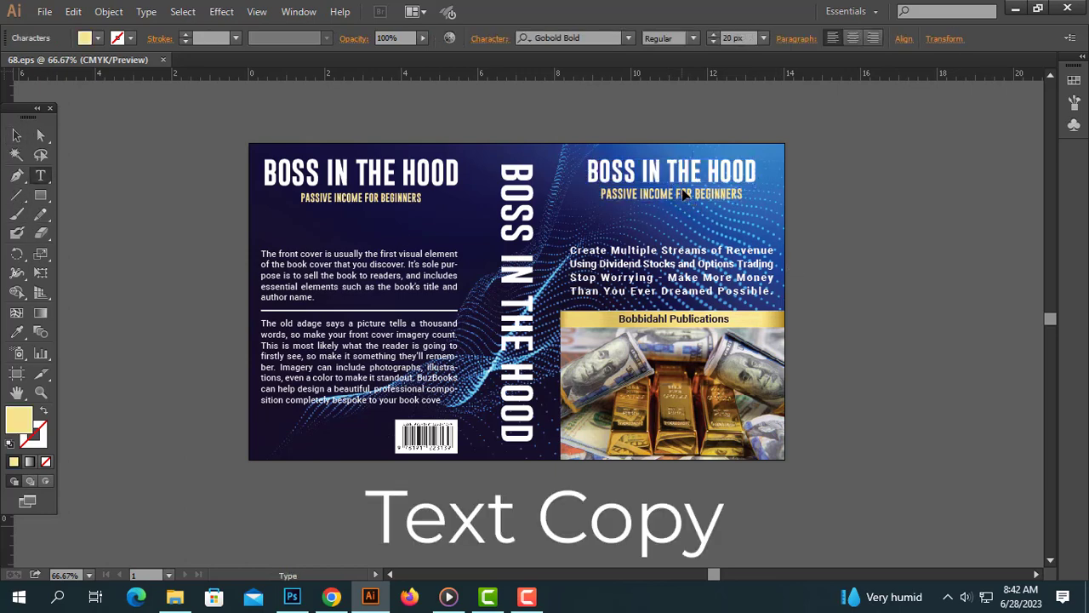
key("ctrl+a")
key("ctrl+c")
left_click(19, 137)
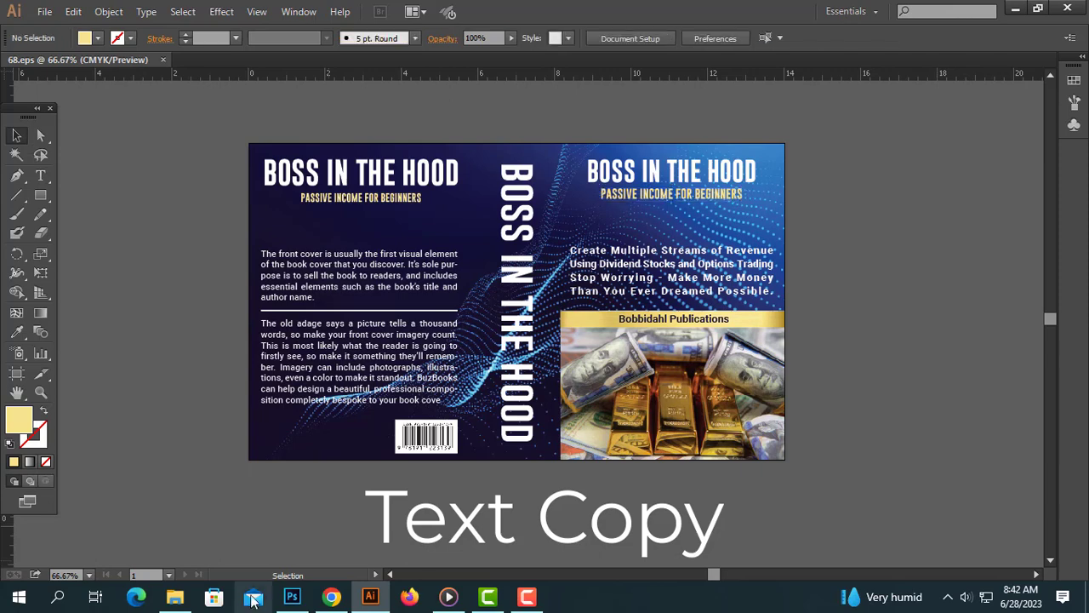
left_click(292, 596)
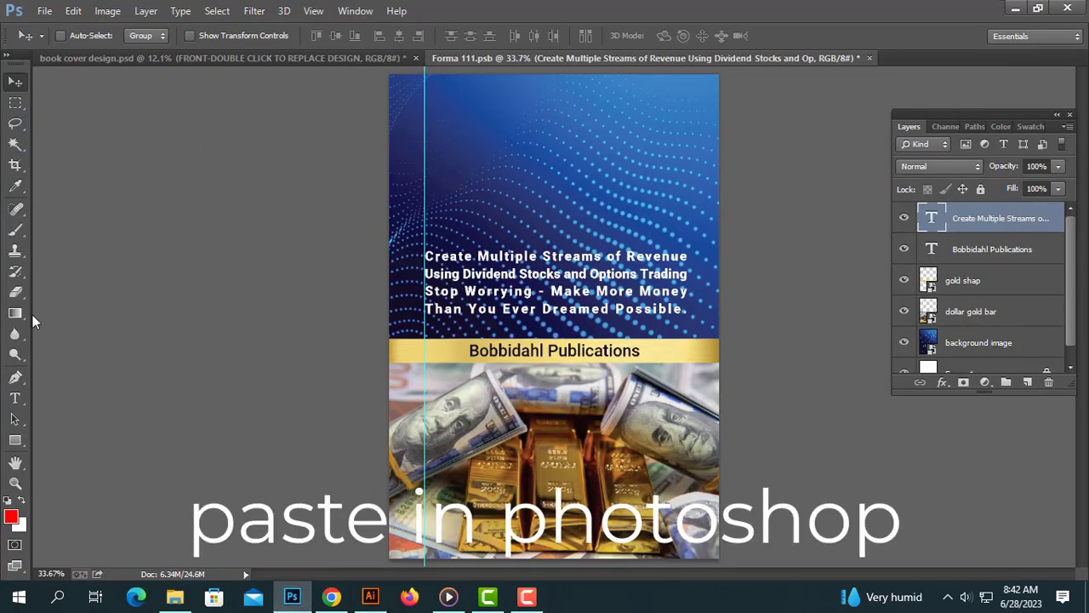
Step: Add "PASSIVE INCOME FOR BEGINNERS" as a text layer, scale it to about 243% and center it in the cover's upper area
left_click(16, 397)
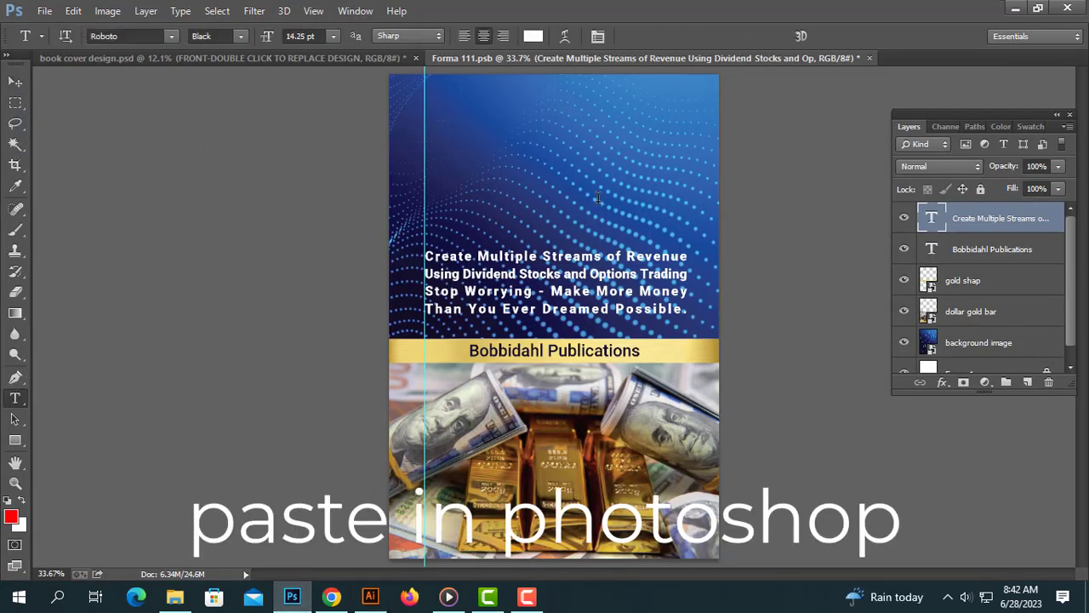
left_click(456, 161)
key("ctrl+v")
left_click(15, 82)
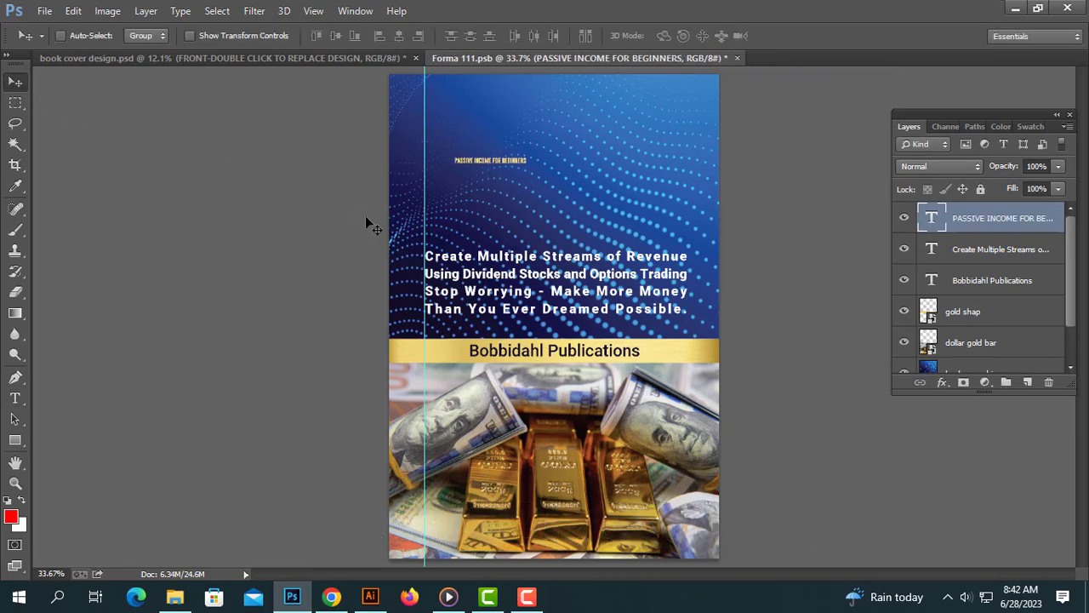
key("ctrl+t")
left_click_drag(532, 168, 597, 147)
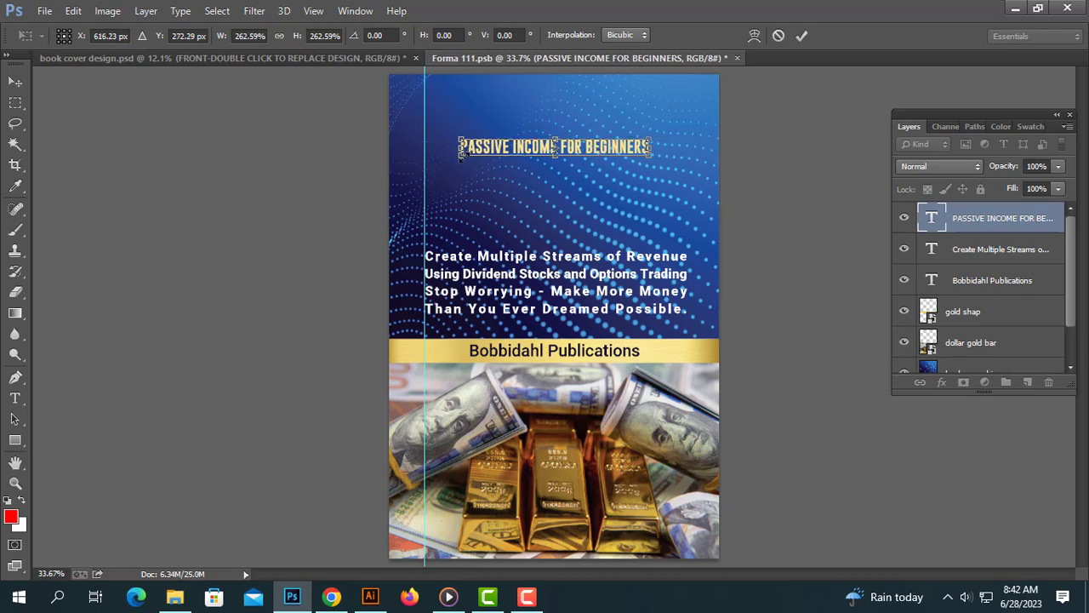
left_click_drag(463, 155, 470, 154)
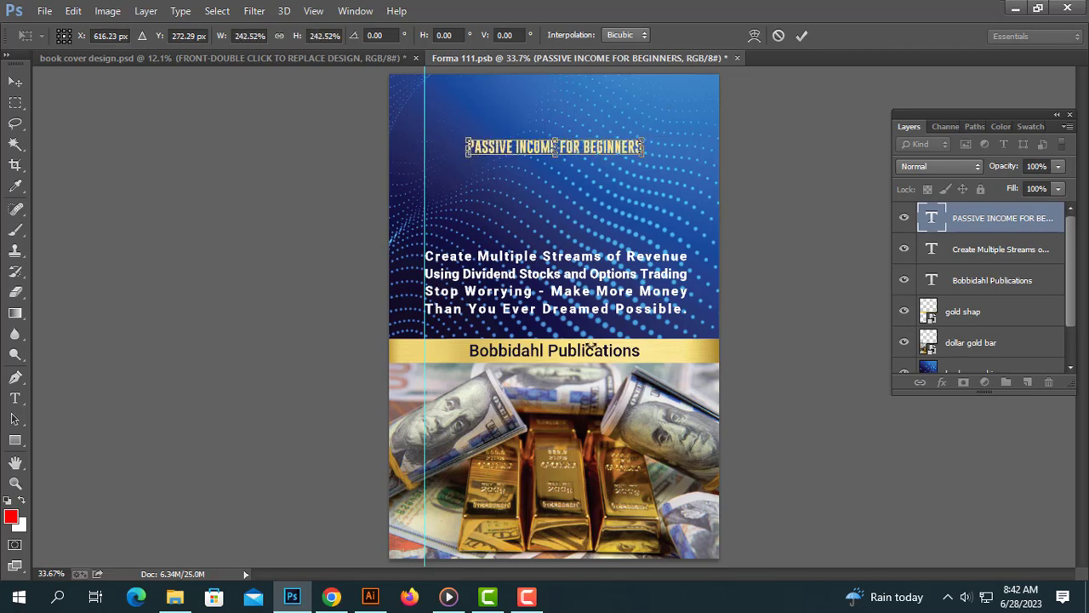
key("Return")
Step: Copy the "BOSS IN THE HOOD" title from the Illustrator front cover and return to Photoshop
left_click(382, 602)
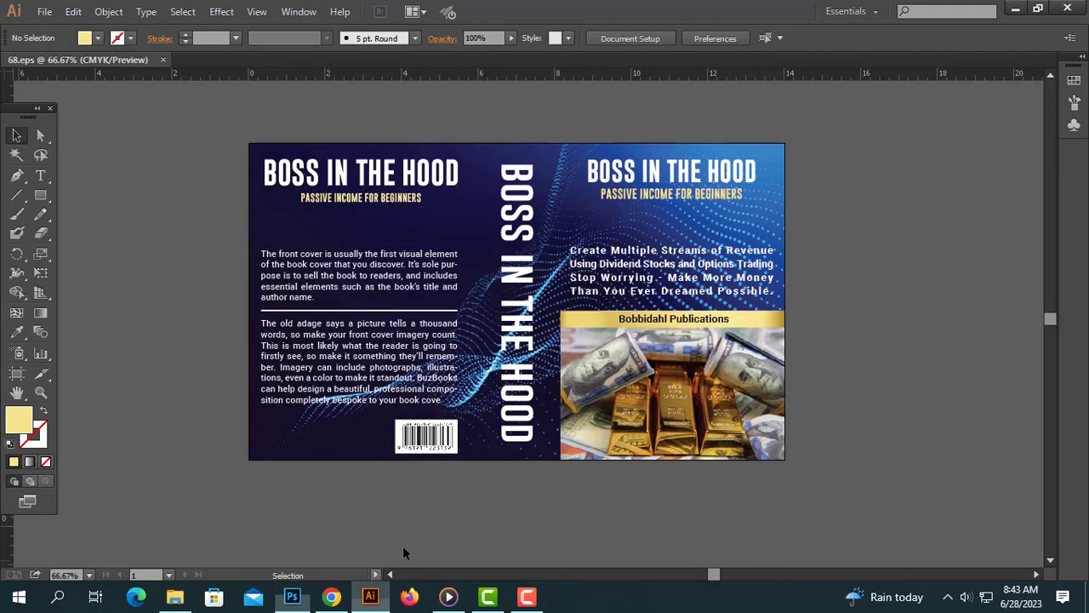
double_click(630, 181)
key("ctrl+a")
key("ctrl+c")
left_click(17, 136)
left_click(124, 238)
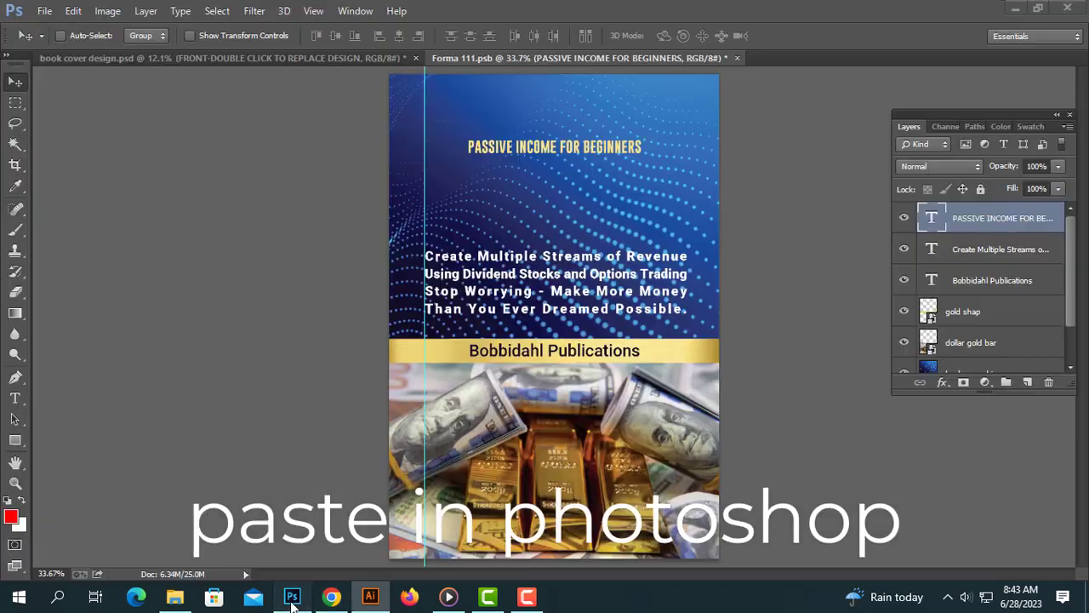
left_click(292, 596)
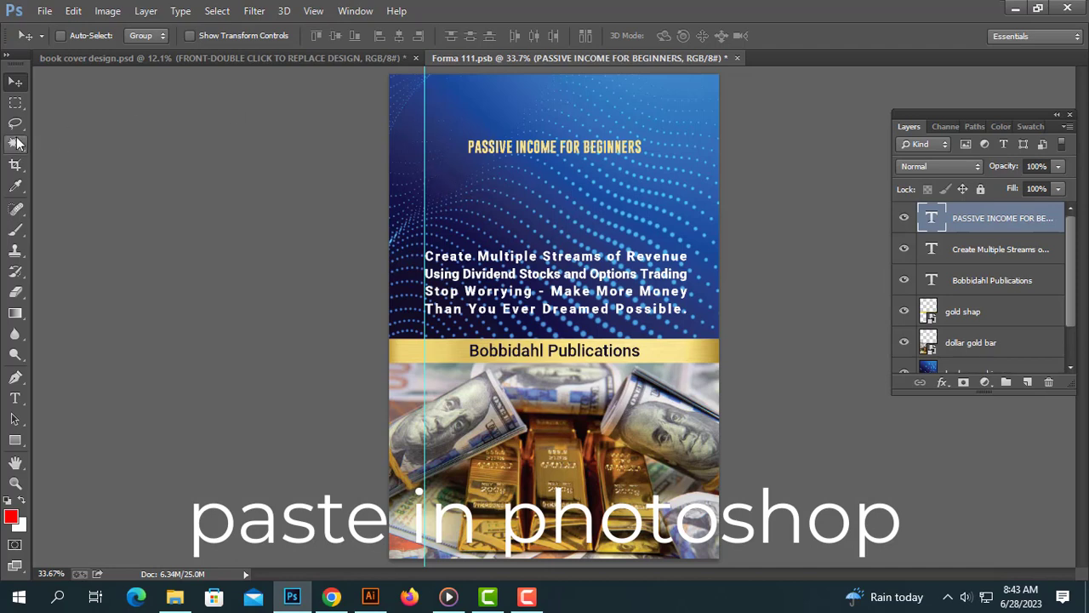
Step: Add "BOSS IN THE HOOD" as a text layer, scale it to about 265% and place it just above the subtitle
left_click(15, 400)
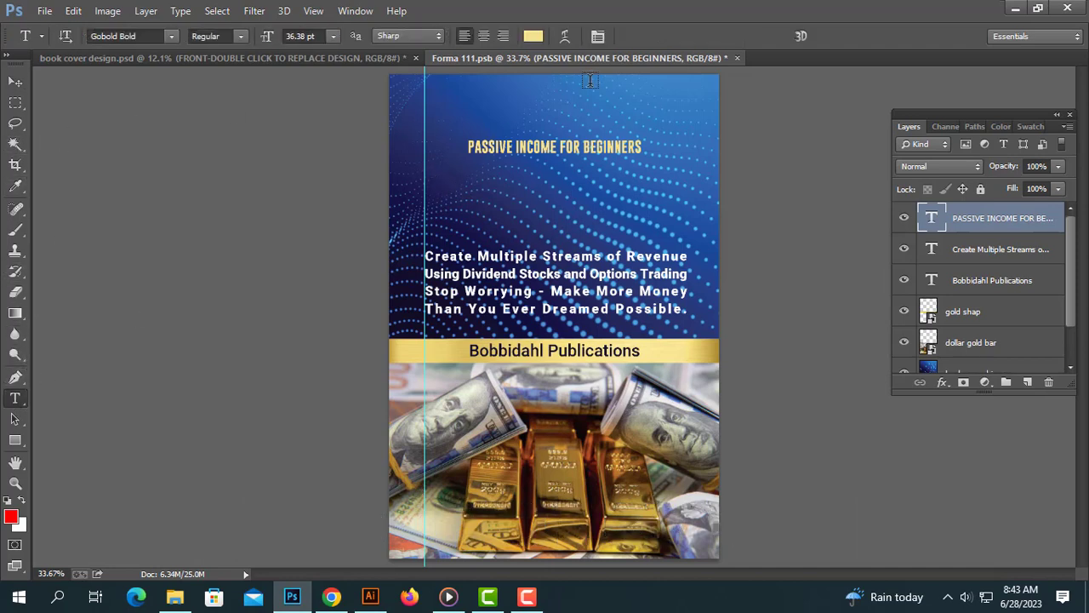
left_click(469, 125)
key("ctrl+v")
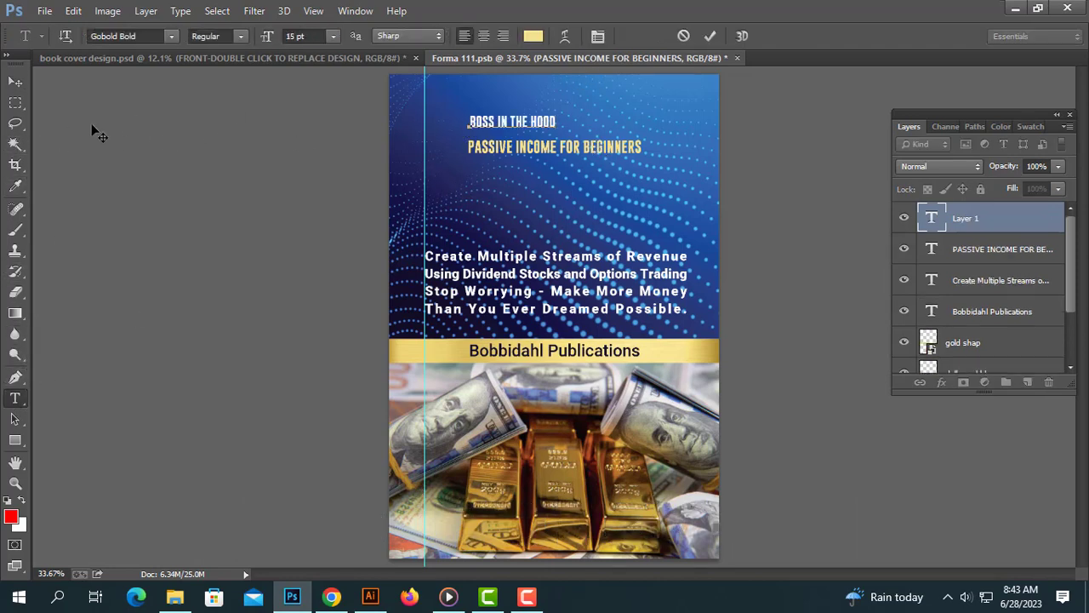
left_click(15, 82)
key("ctrl+t")
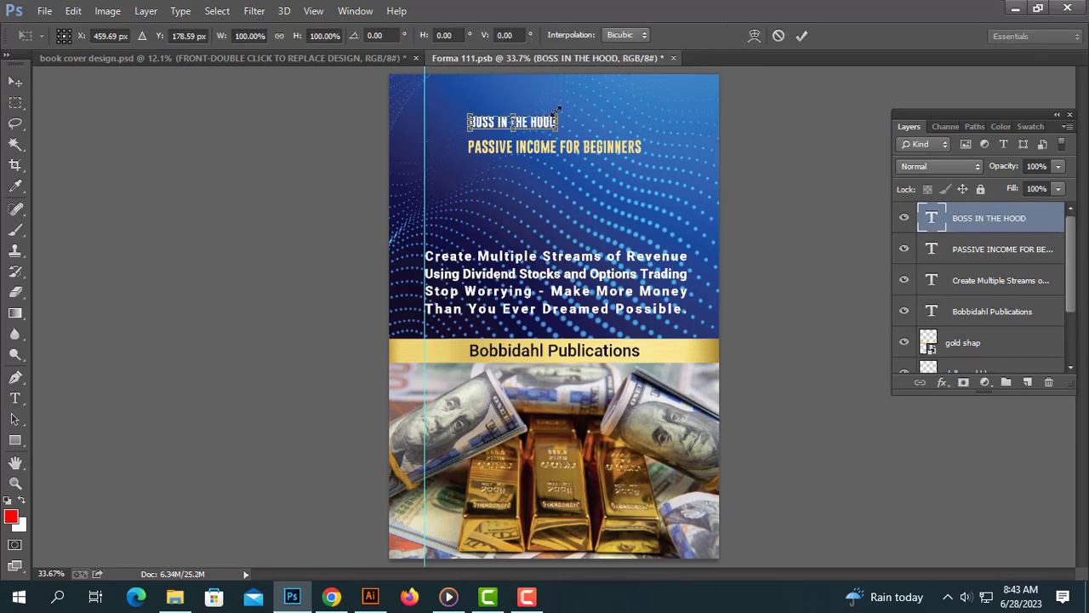
left_click_drag(556, 111, 735, 86)
left_click_drag(672, 104, 625, 112)
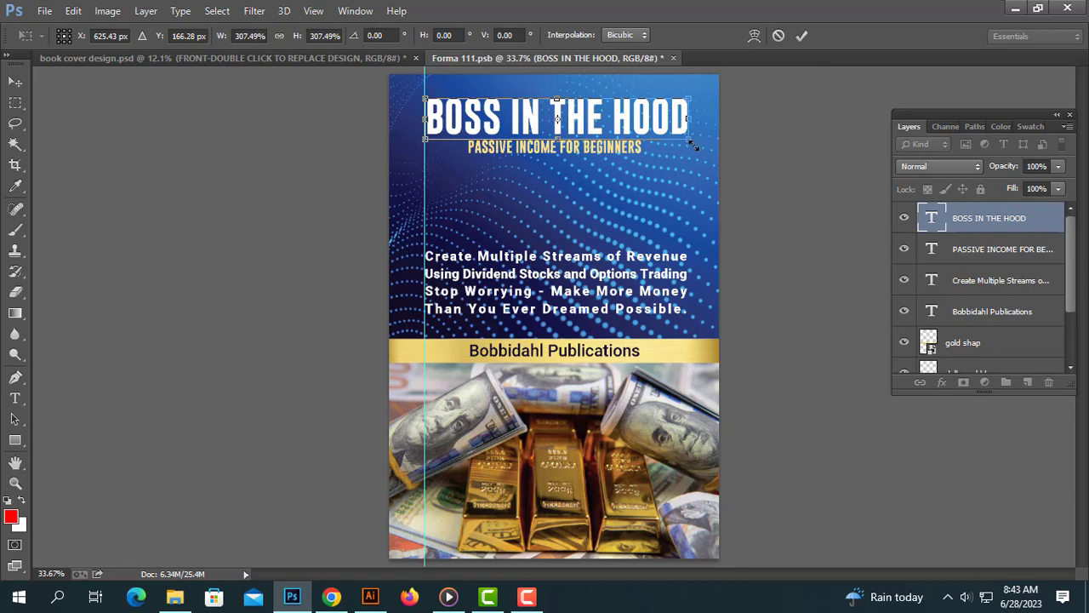
left_click_drag(691, 145, 671, 136)
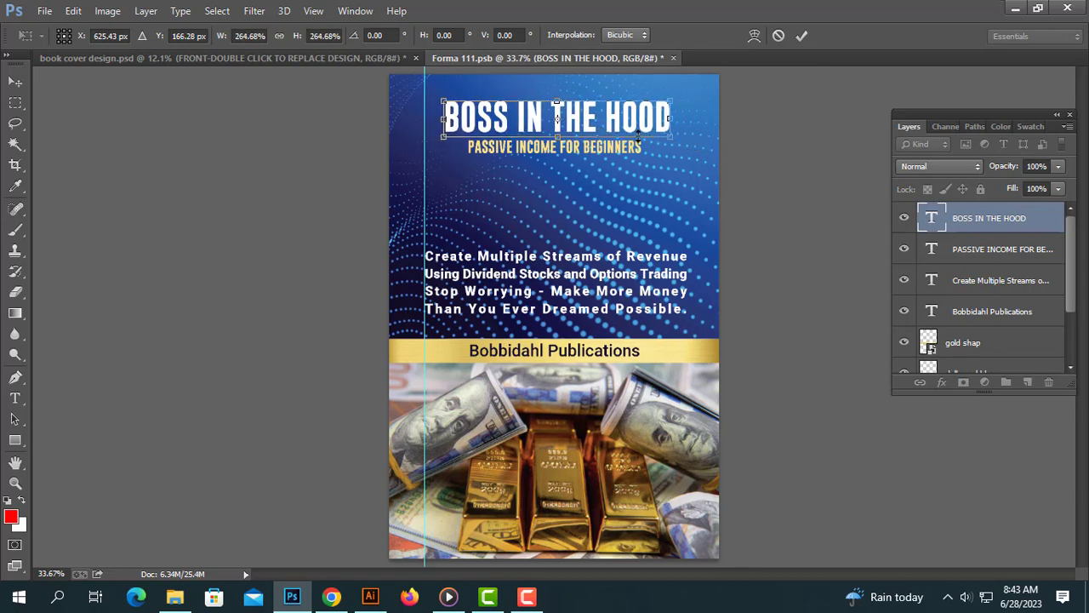
Step: Nudge the "BOSS IN THE HOOD" title vertically to a Y position of about 159 px and apply the transform
left_click_drag(617, 114, 618, 118)
key("Up")
key("Up")
key("Up")
key("Up")
key("Up")
key("Up")
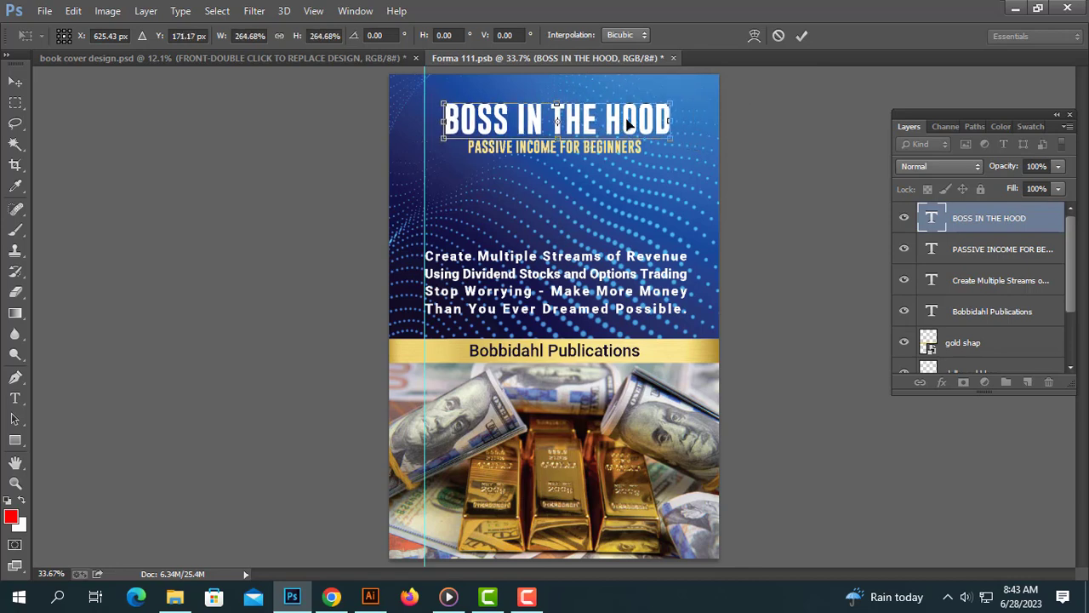
key("Return")
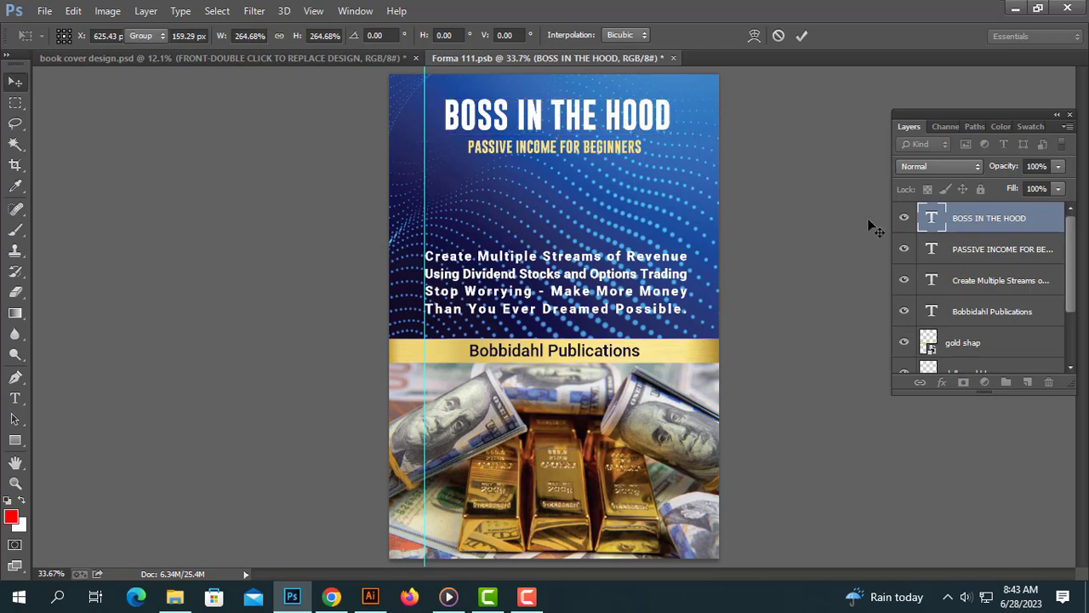
Step: Nudge the "PASSIVE INCOME FOR BEGINNERS" subtitle slightly up toward the title
key("ctrl+t")
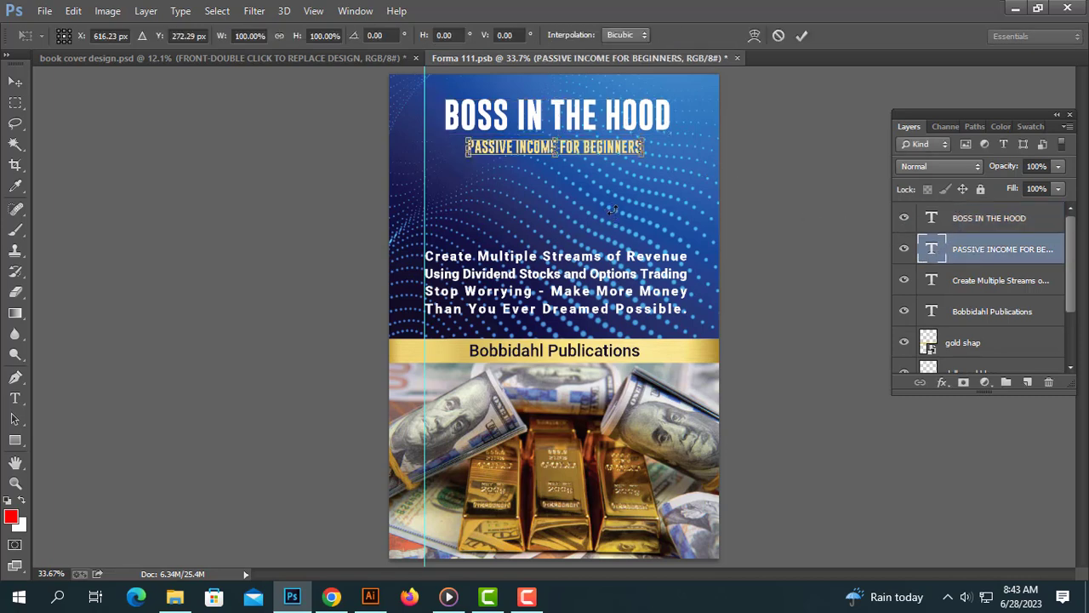
key("Up")
key("Return")
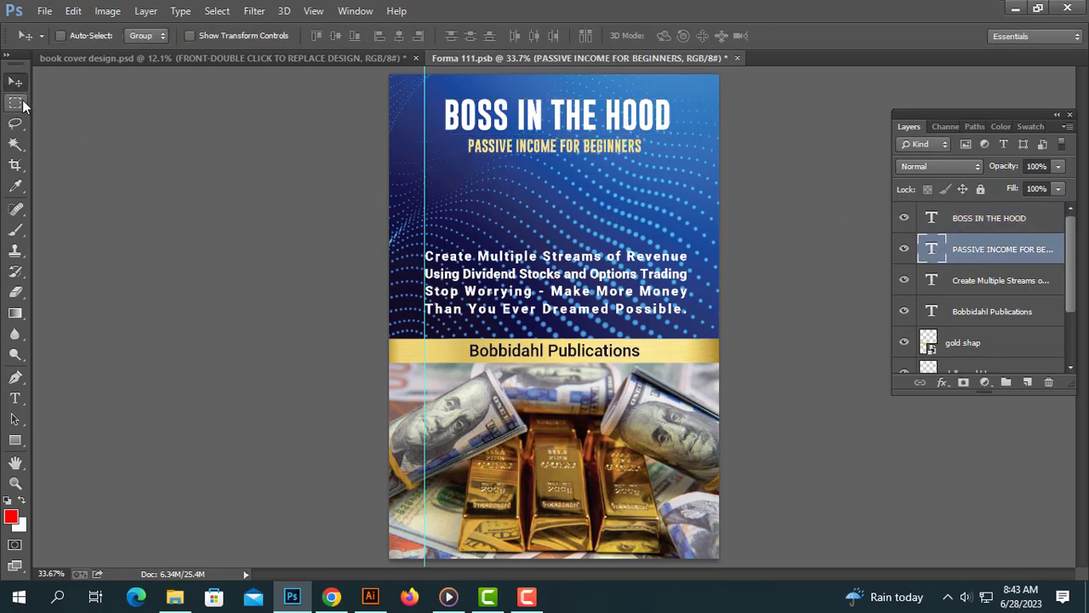
Step: Group the four text layers and name the group "text"
left_click(988, 223)
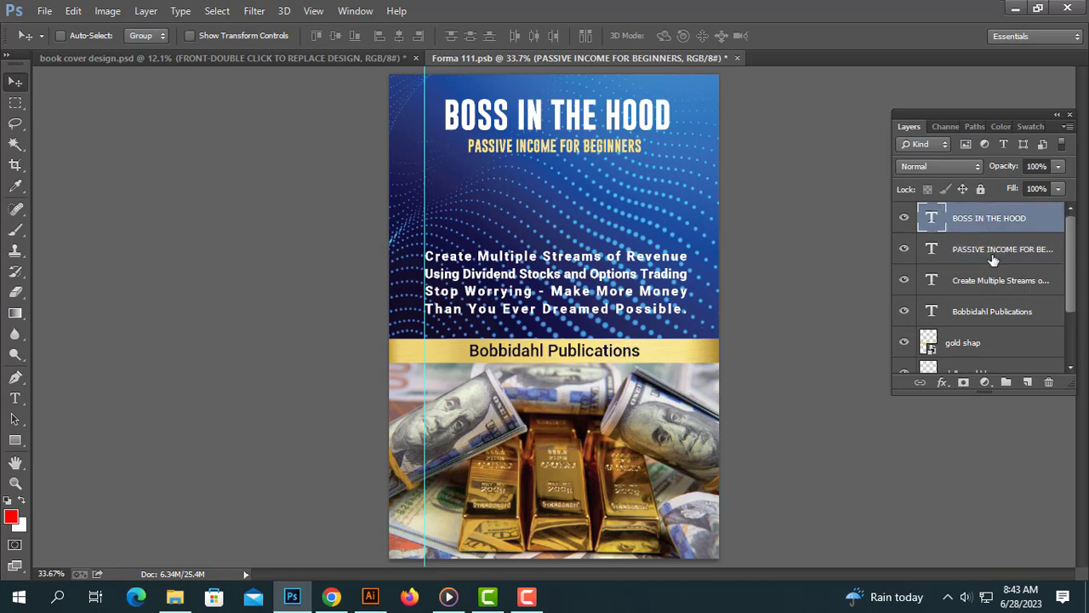
left_click(989, 260, "shift")
left_click(980, 281, "shift")
left_click(966, 312, "shift")
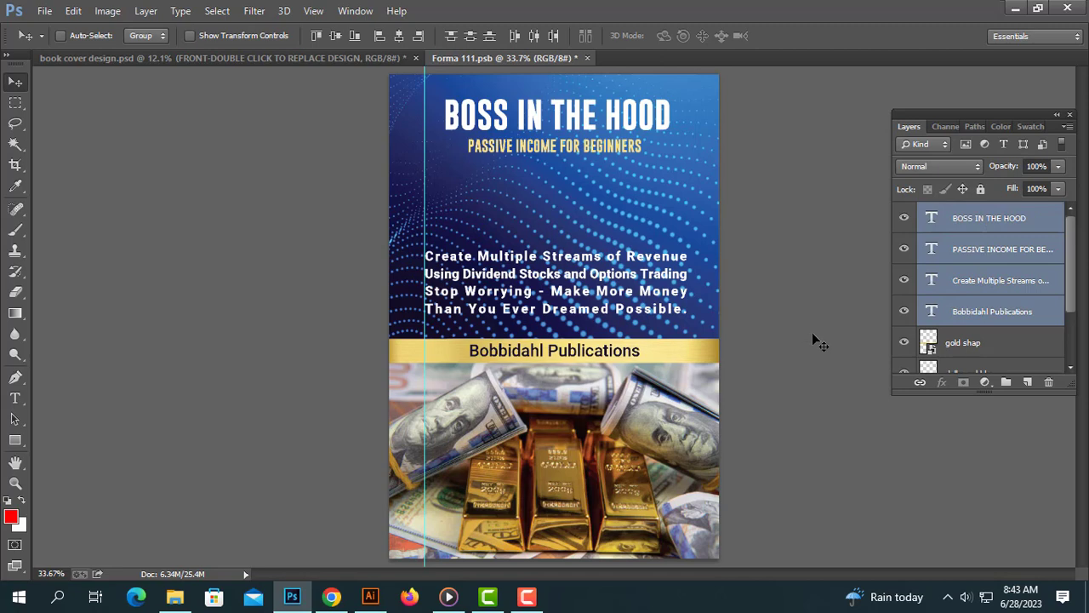
key("ctrl+g")
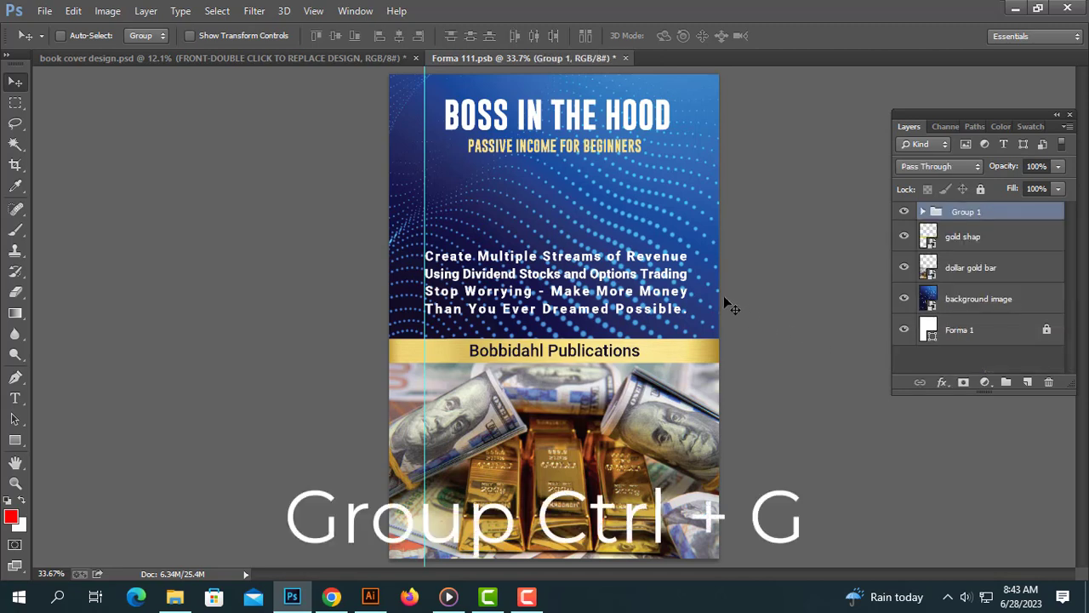
double_click(967, 212)
type("text")
key("Return")
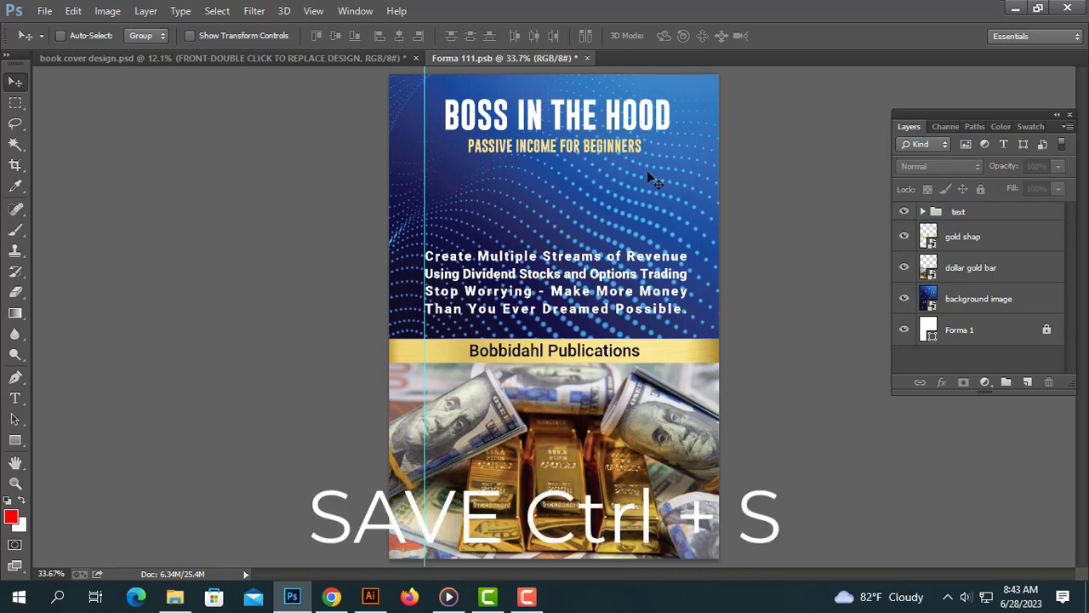
Step: Save the front cover smart object and return to book cover design.psd, fitting the mockup in view
key("ctrl+s")
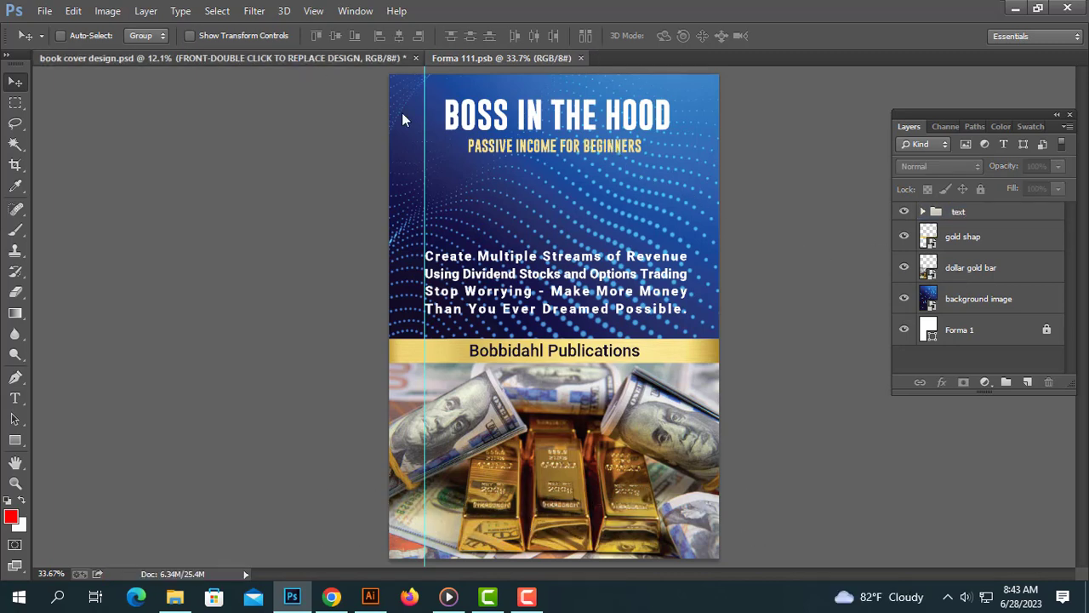
key("ctrl+Tab")
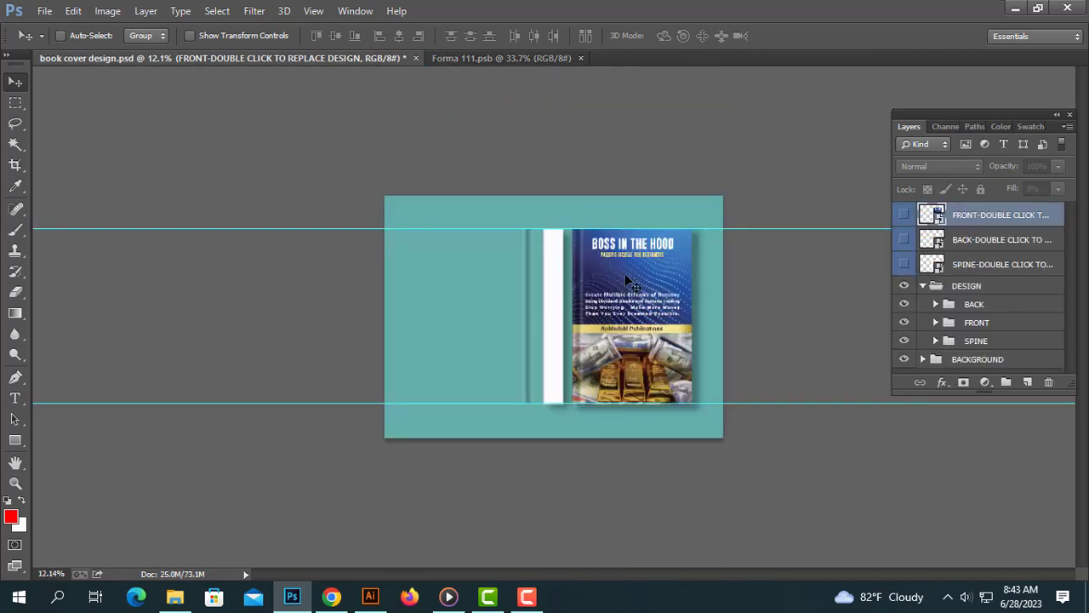
key("ctrl+0")
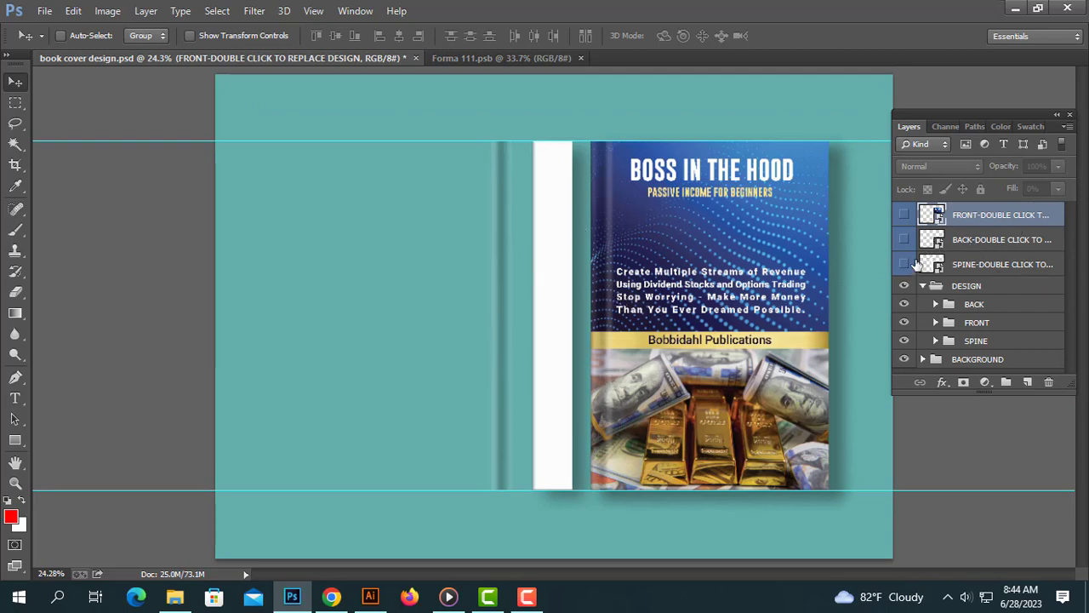
Step: Open the BACK smart object for editing and paste the blue wave background copied from Illustrator into it as a smart object
double_click(936, 241)
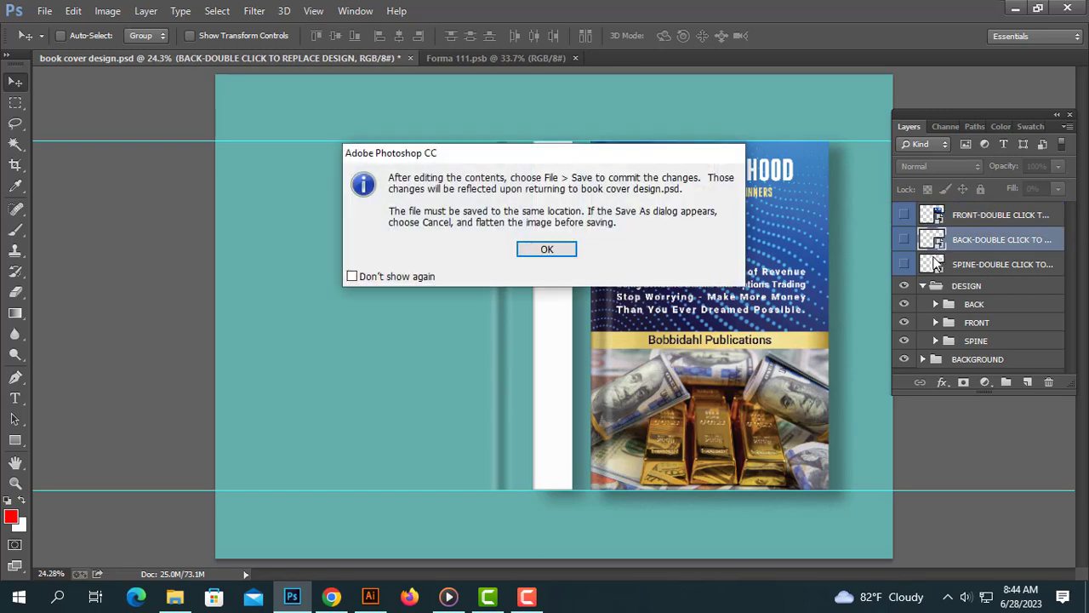
key("Return")
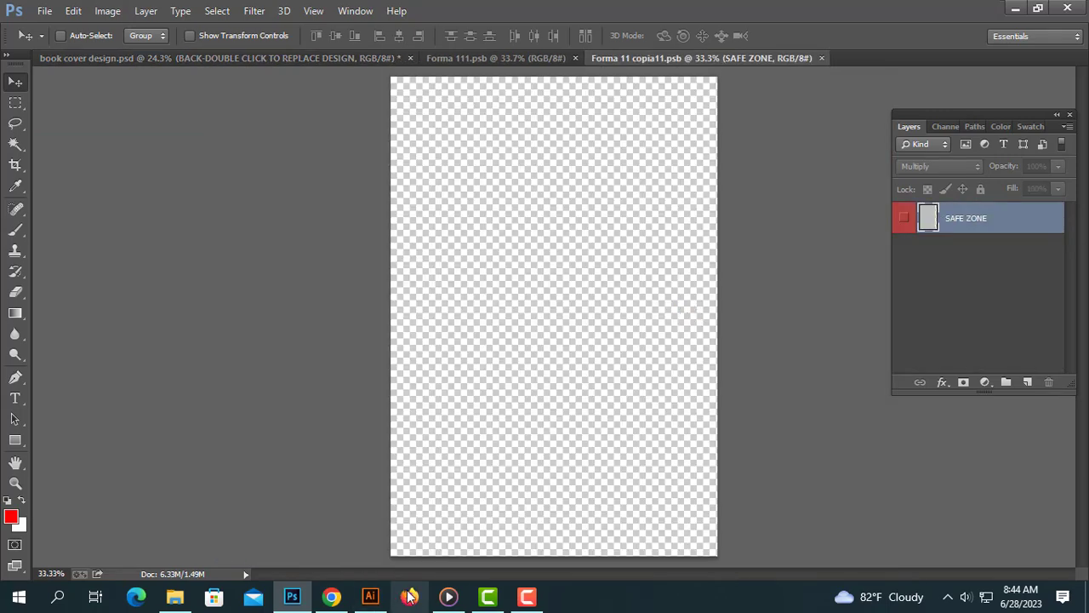
left_click(380, 596)
left_click(458, 218)
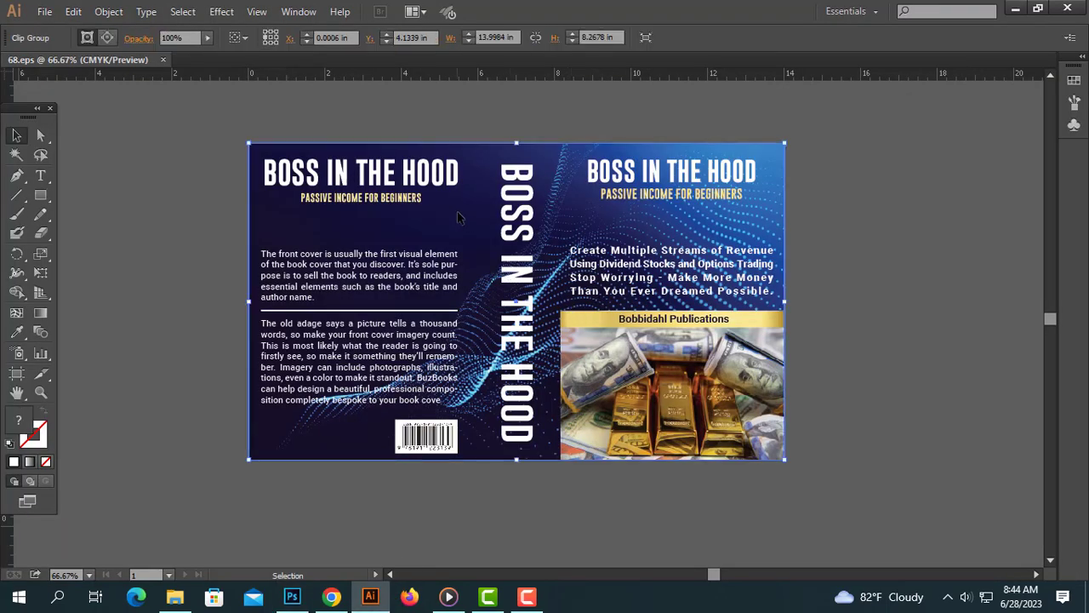
left_click(292, 596)
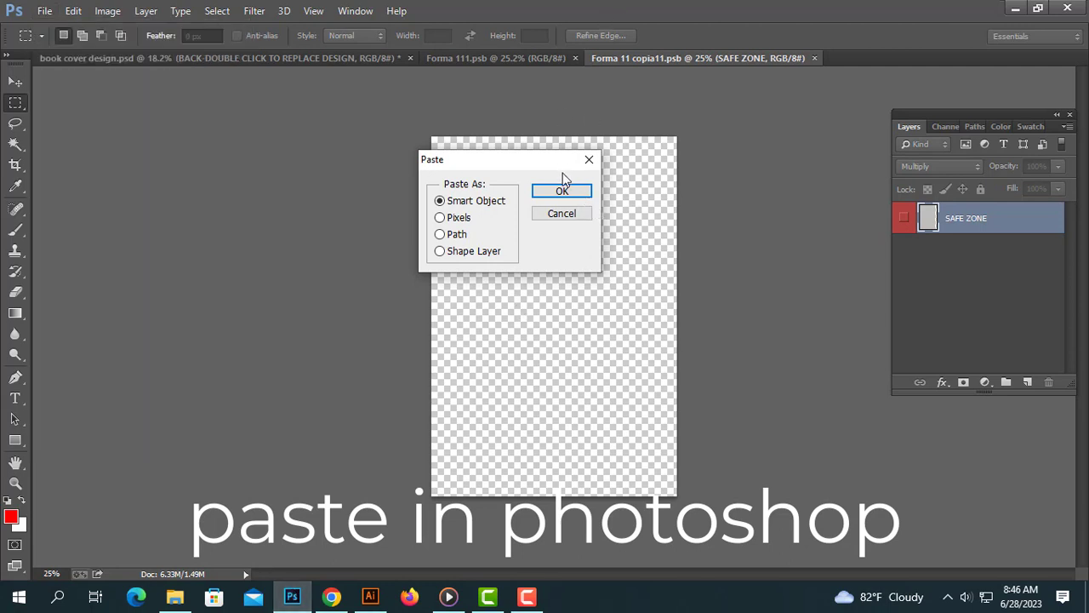
left_click(563, 194)
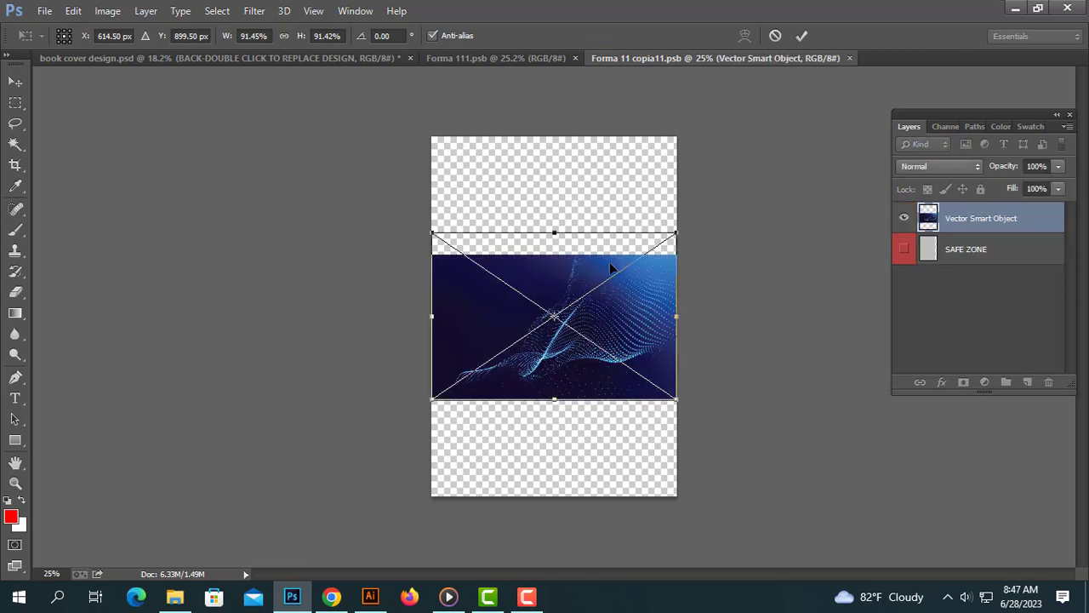
Step: Scale the pasted background proportionally to about 231%, position it to cover the whole back cover canvas, and apply the transform
key("ctrl+minus")
left_click_drag(636, 262, 755, 180)
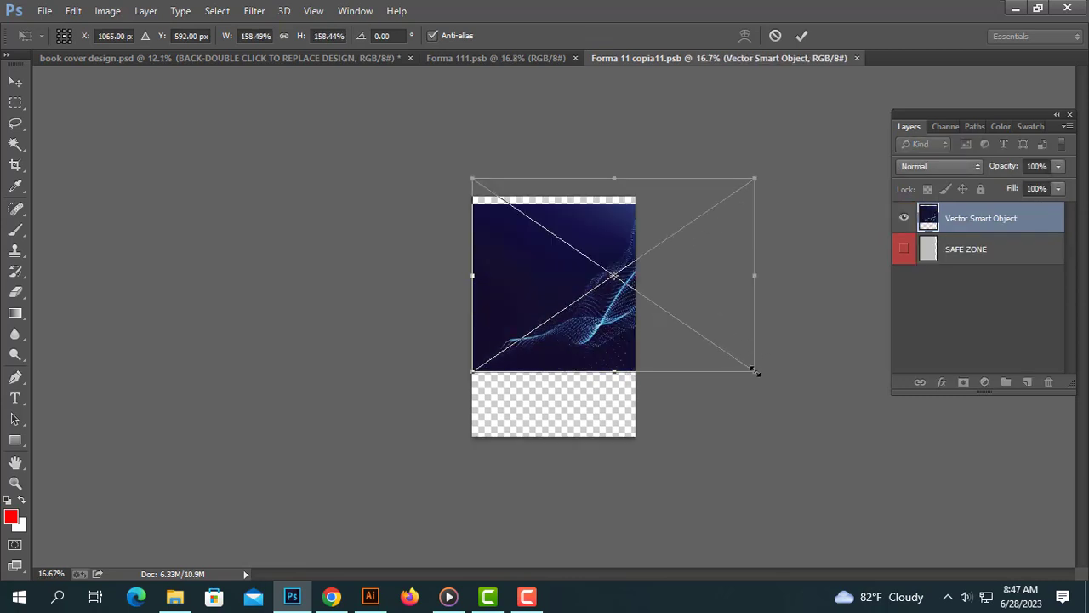
left_click_drag(755, 371, 878, 485)
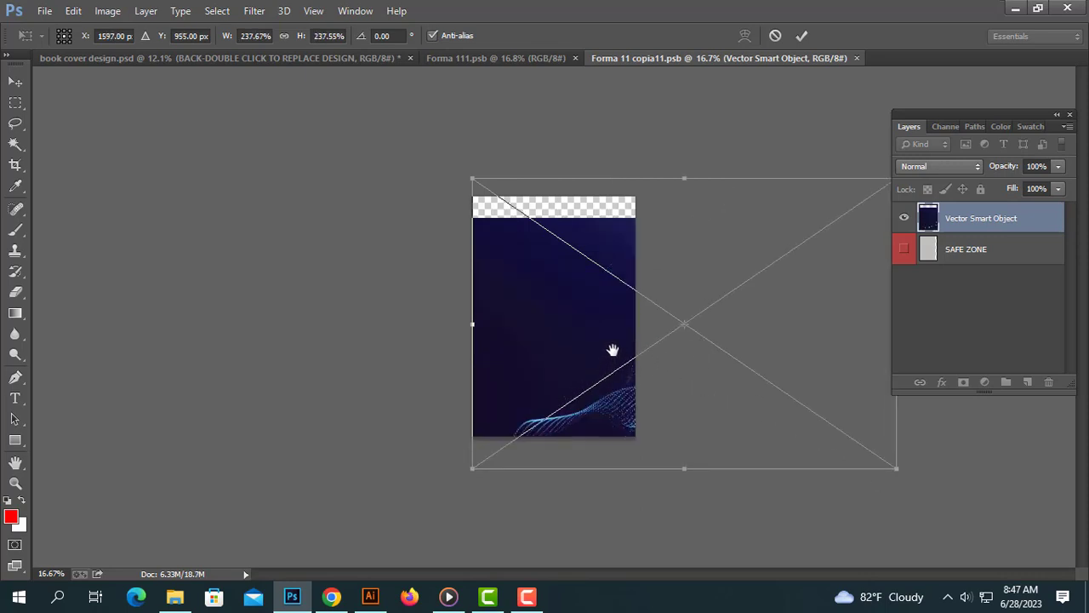
left_click_drag(612, 352, 610, 332)
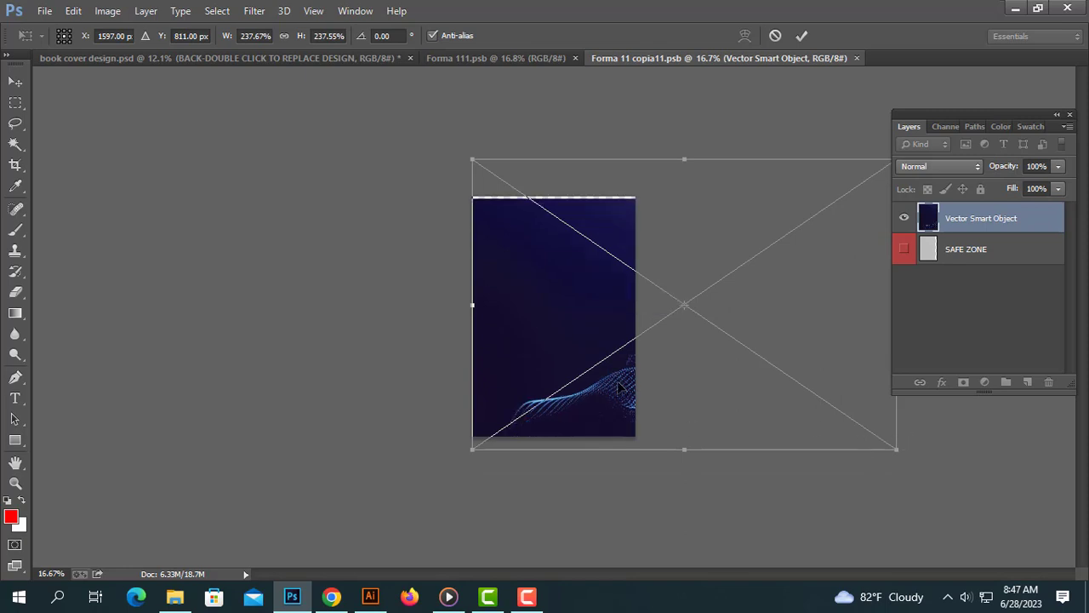
left_click_drag(618, 385, 618, 384)
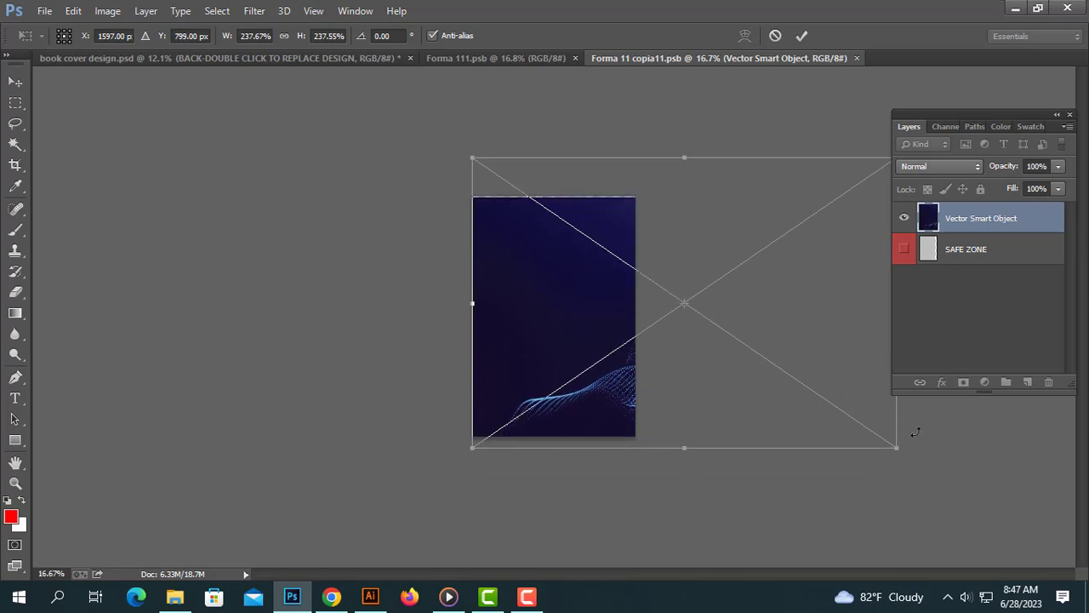
key("Up")
key("Up")
key("Up")
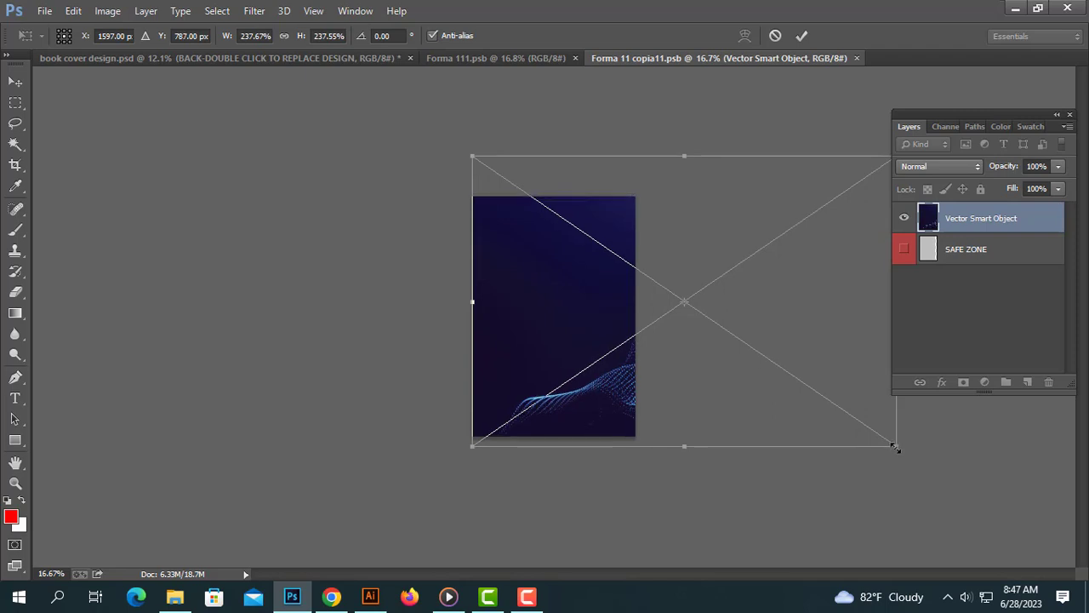
left_click_drag(897, 446, 886, 440)
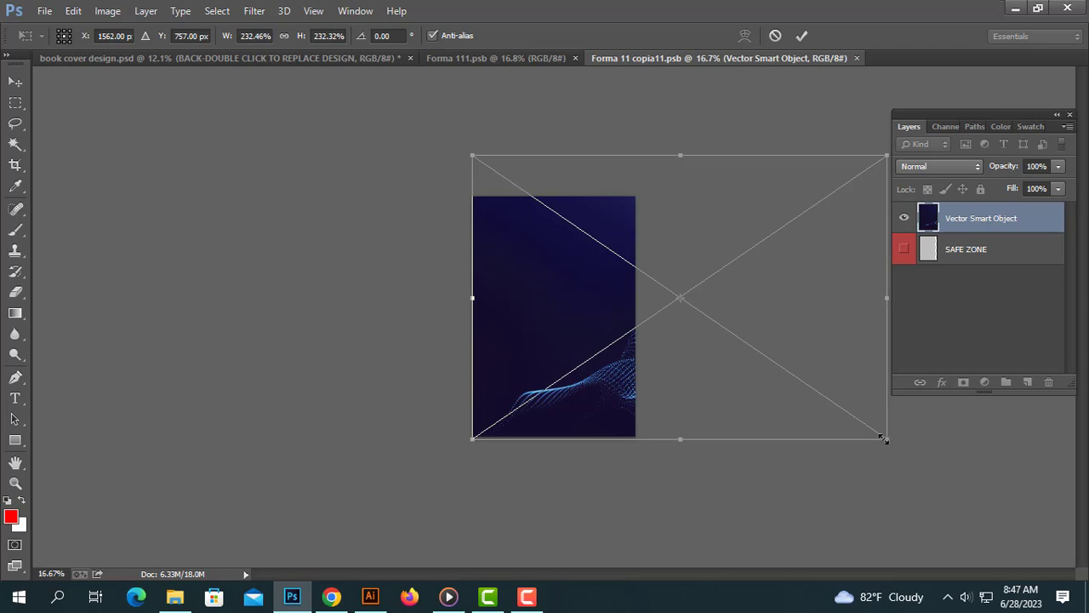
left_click_drag(884, 440, 882, 438)
key("Return")
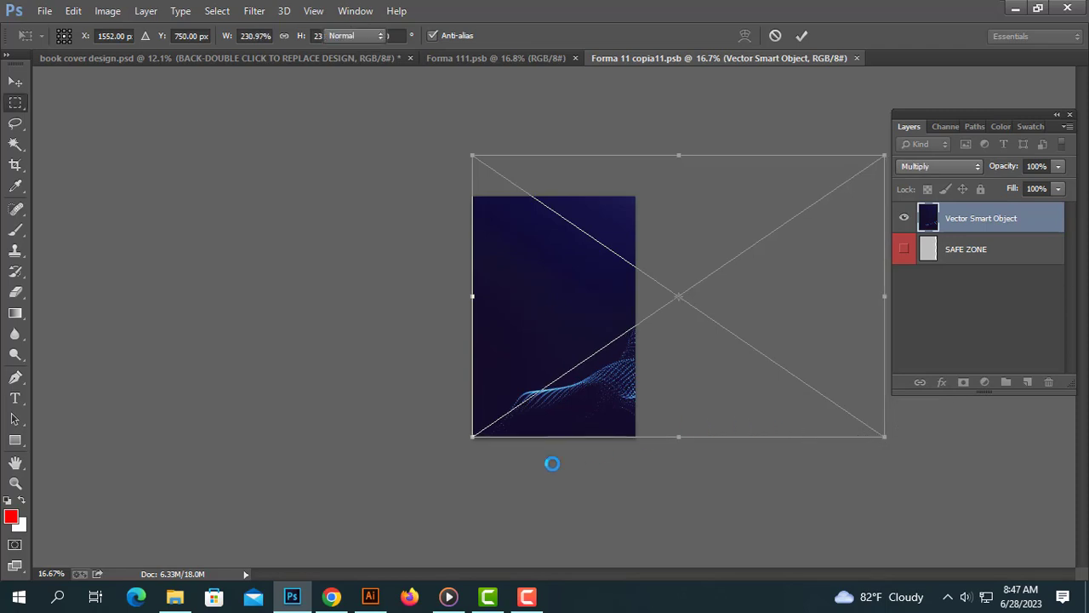
Step: Switch to Illustrator and copy all the text of the back cover paragraph beginning "The old adage says a picture"
left_click(370, 597)
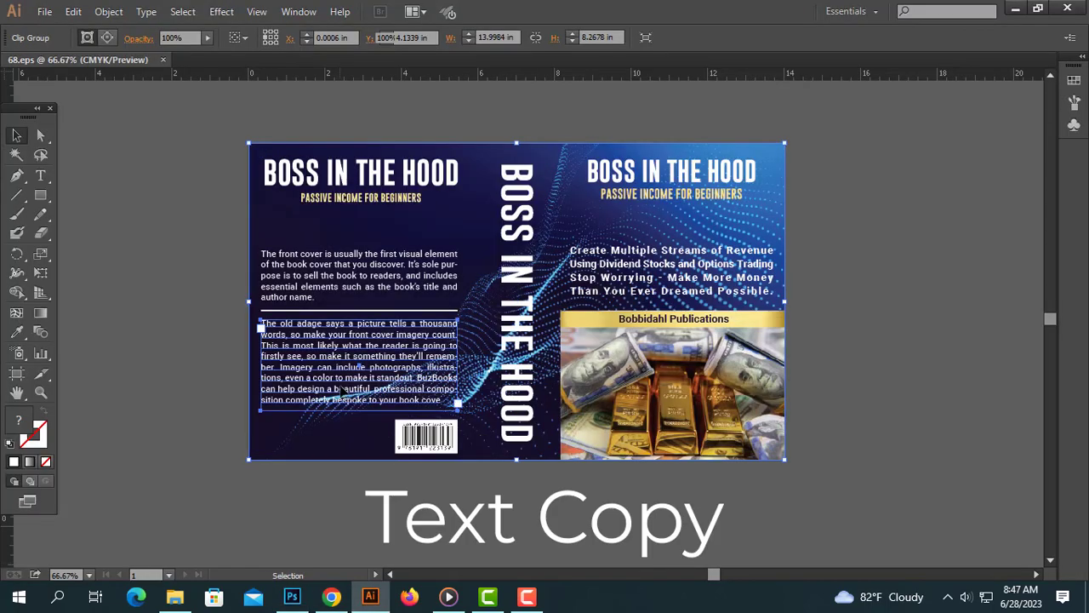
key("ctrl+a")
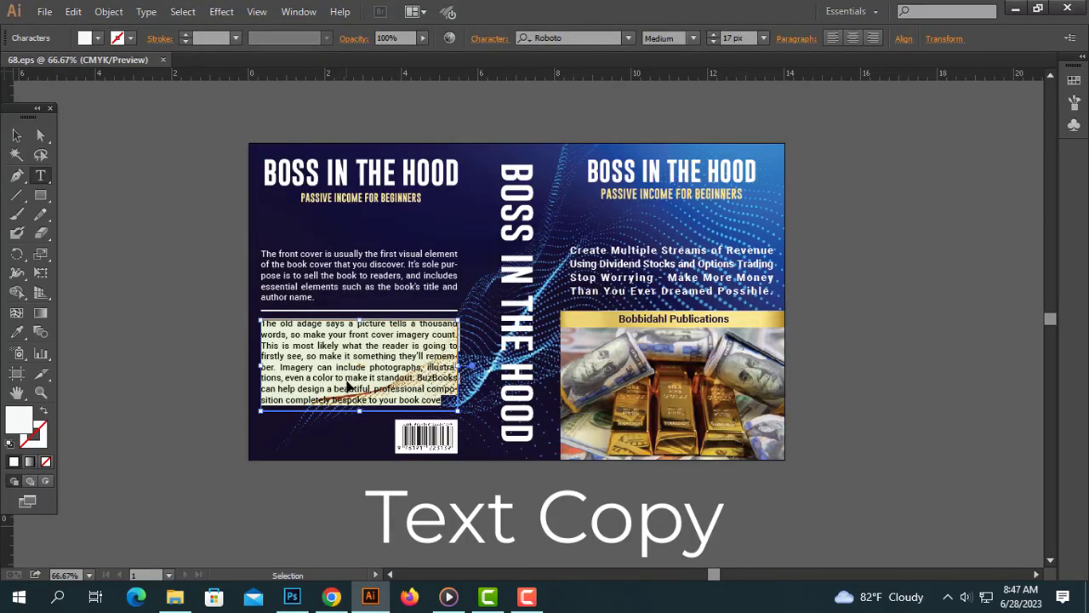
left_click(17, 135)
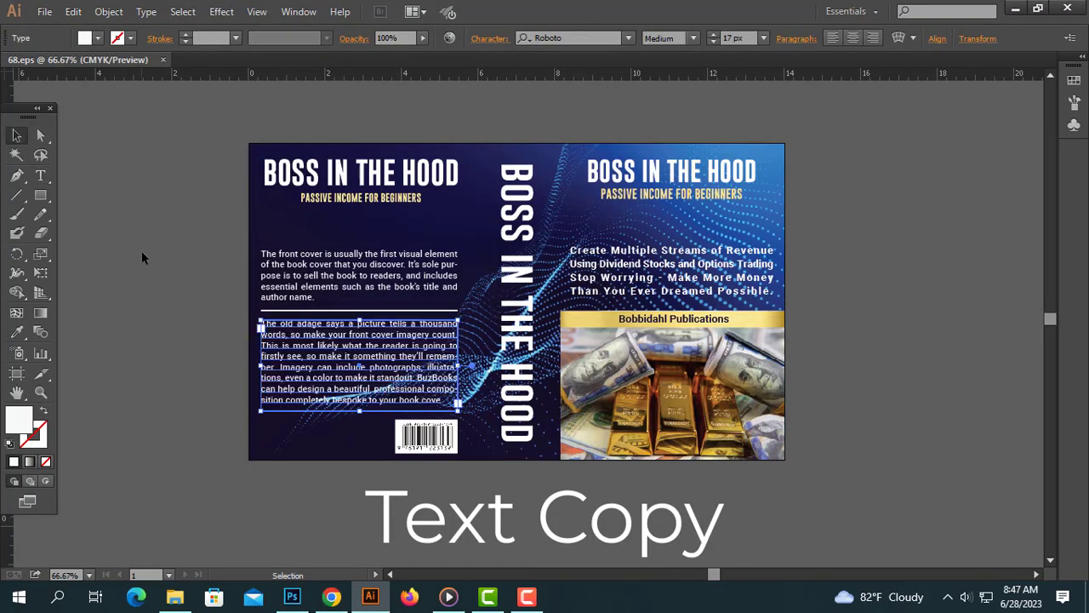
left_click(141, 250)
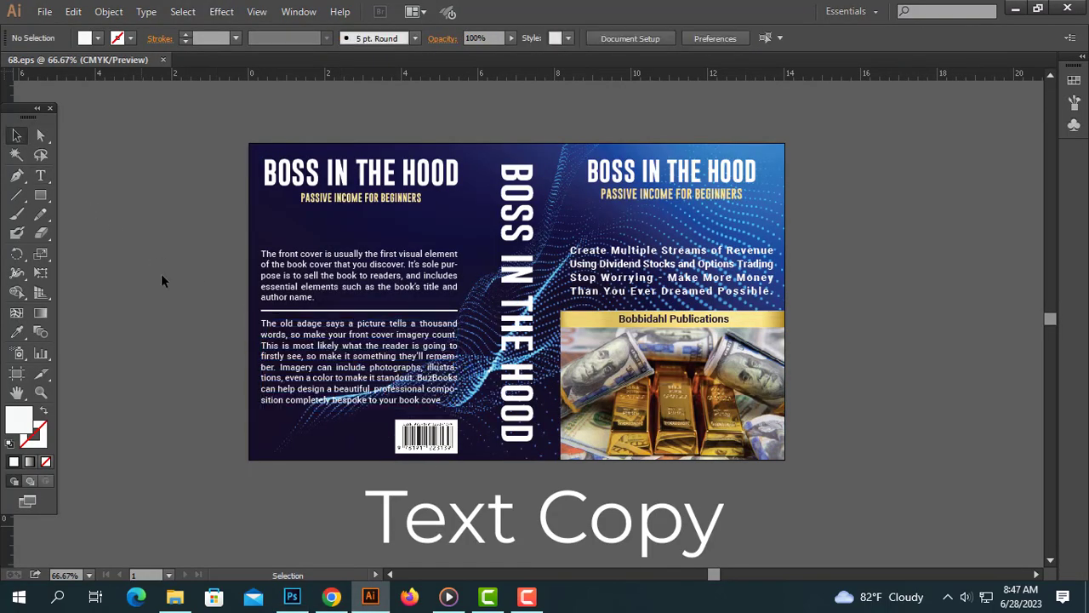
left_click(423, 446)
left_click(368, 467)
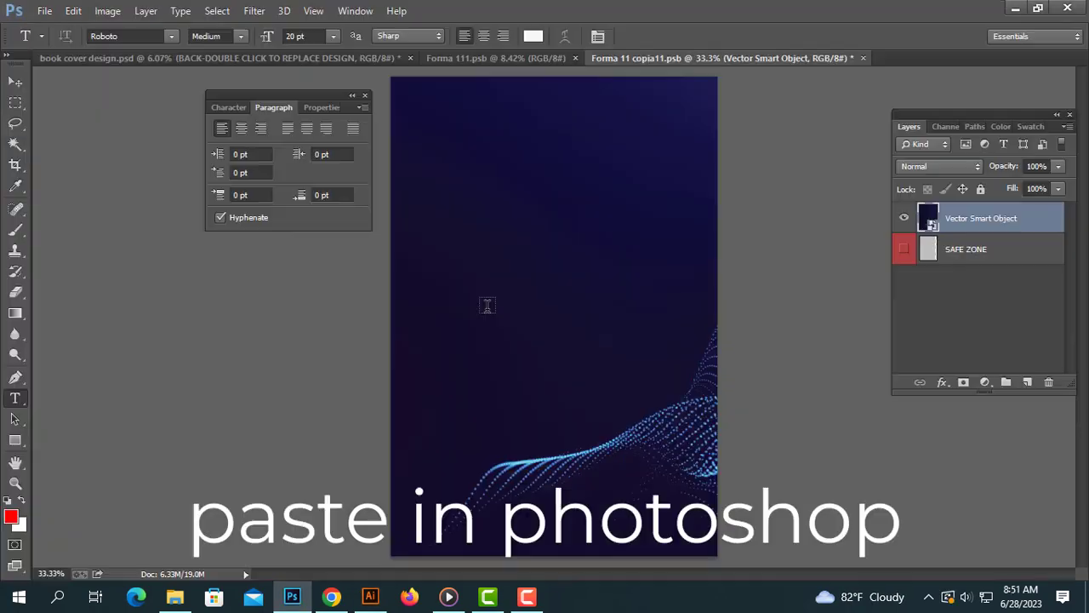
Step: Draw a wide paragraph text box across the lower half of the back cover, paste the copied paragraph, and move it slightly down
left_click_drag(432, 292, 690, 442)
key("ctrl+v")
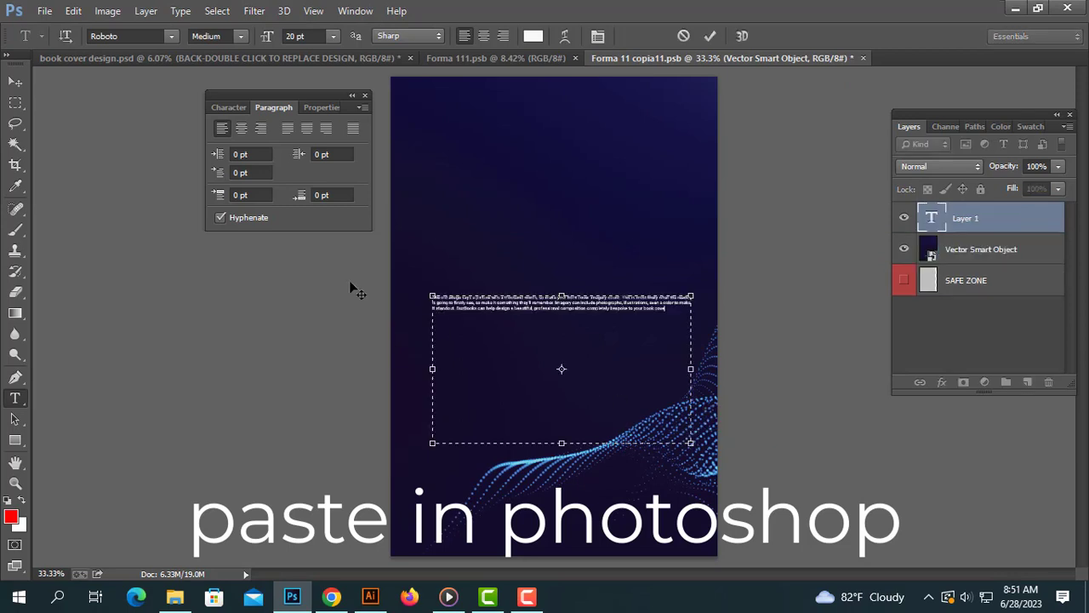
left_click(21, 84)
left_click_drag(563, 307, 557, 345)
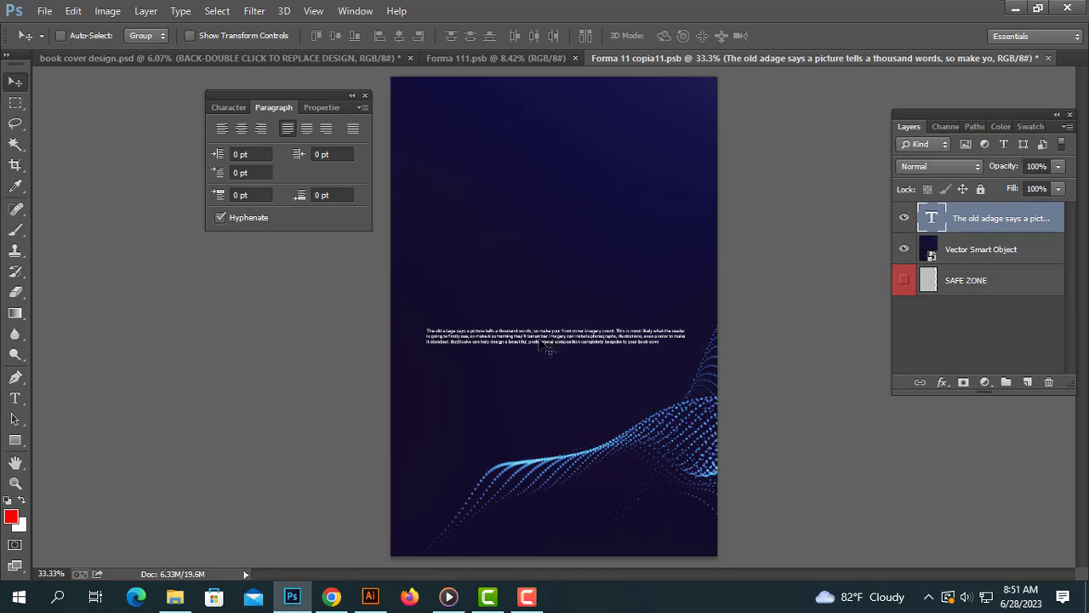
Step: Select all text in the pasted back cover paragraph and set its font size to 20 pt
key("t")
left_click(576, 333)
key("ctrl+a")
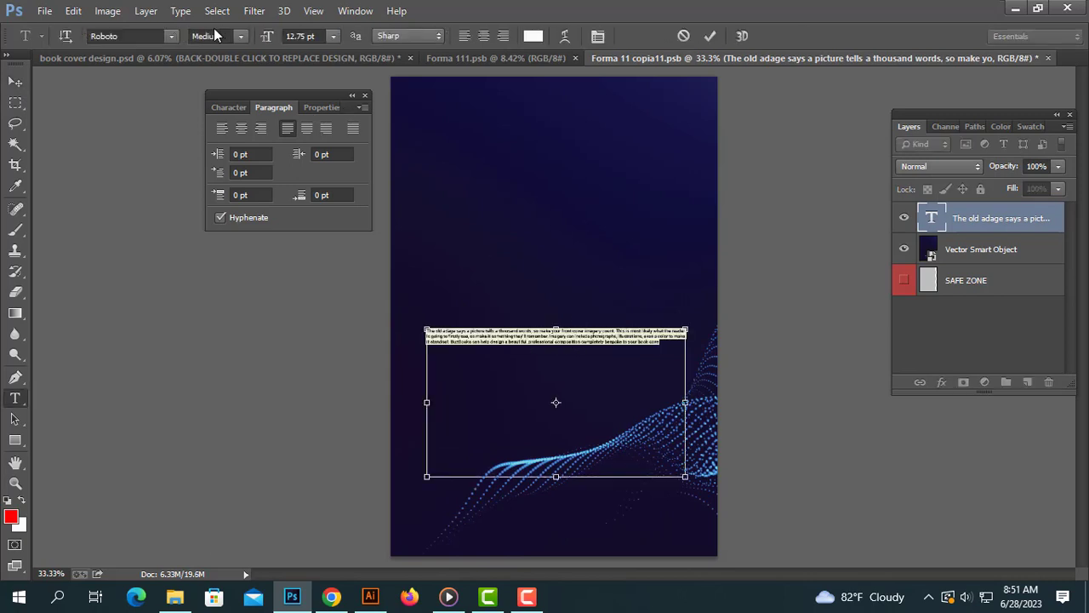
left_click(302, 36)
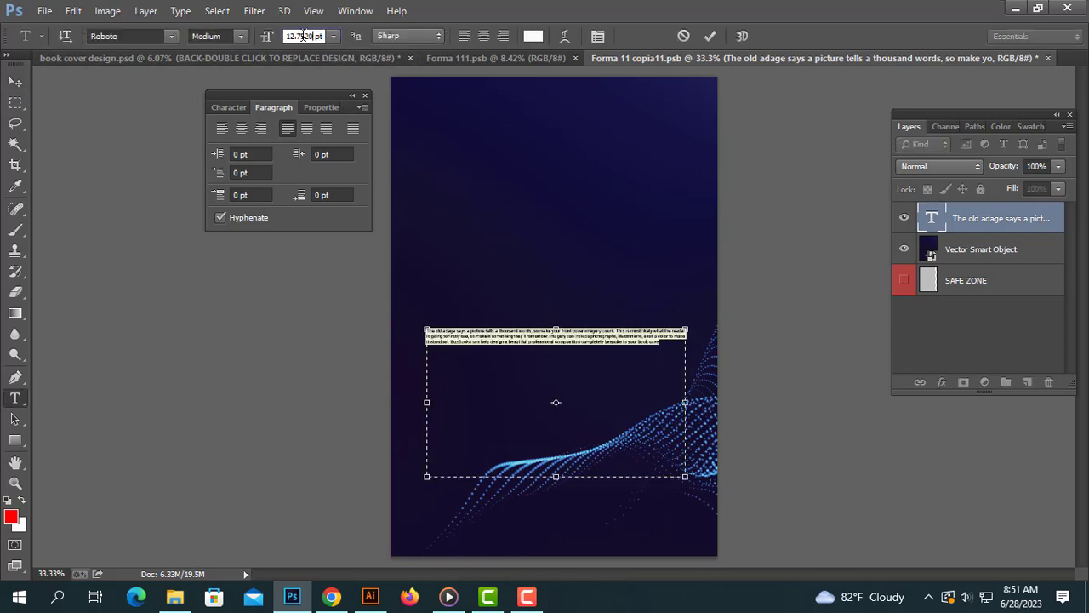
key("Return")
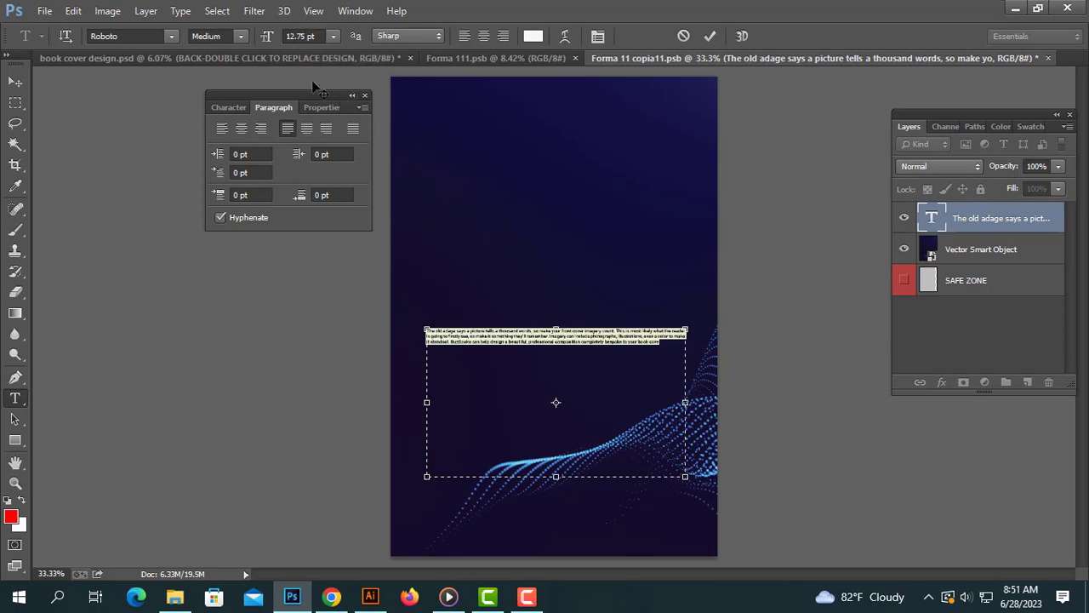
left_click(317, 34)
type("20")
key("Return")
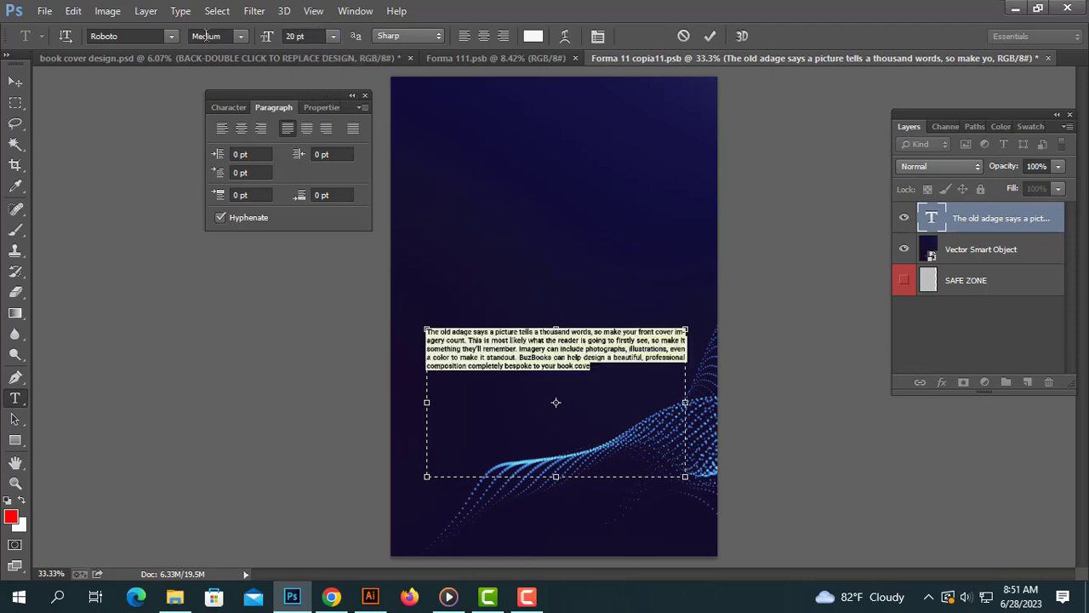
Step: Try larger font sizes of 30 pt and 40 pt on the selected paragraph
left_click(310, 35)
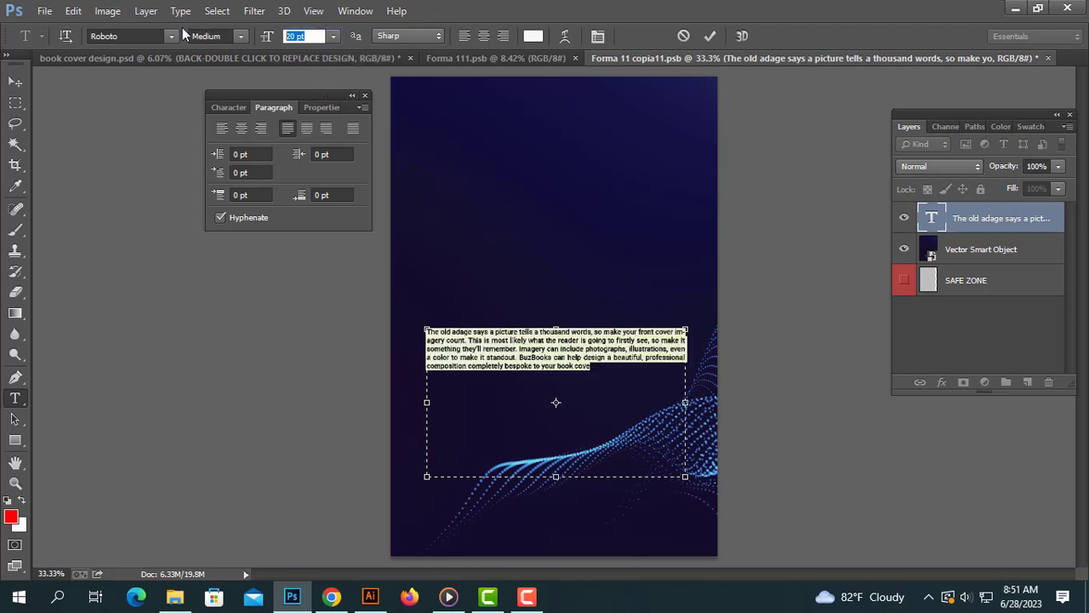
type("30")
key("Return")
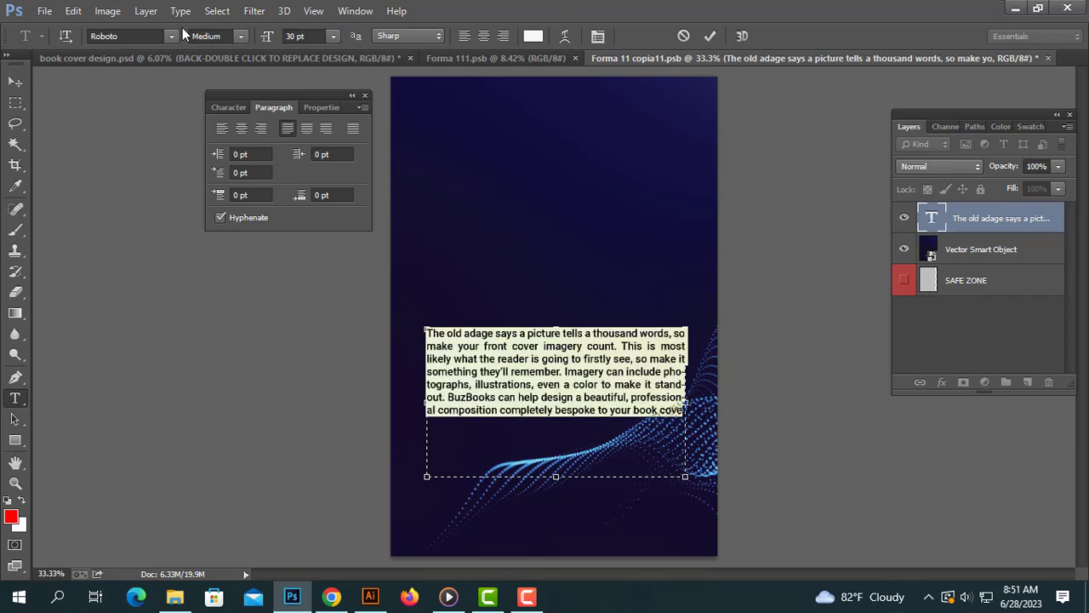
left_click(292, 36)
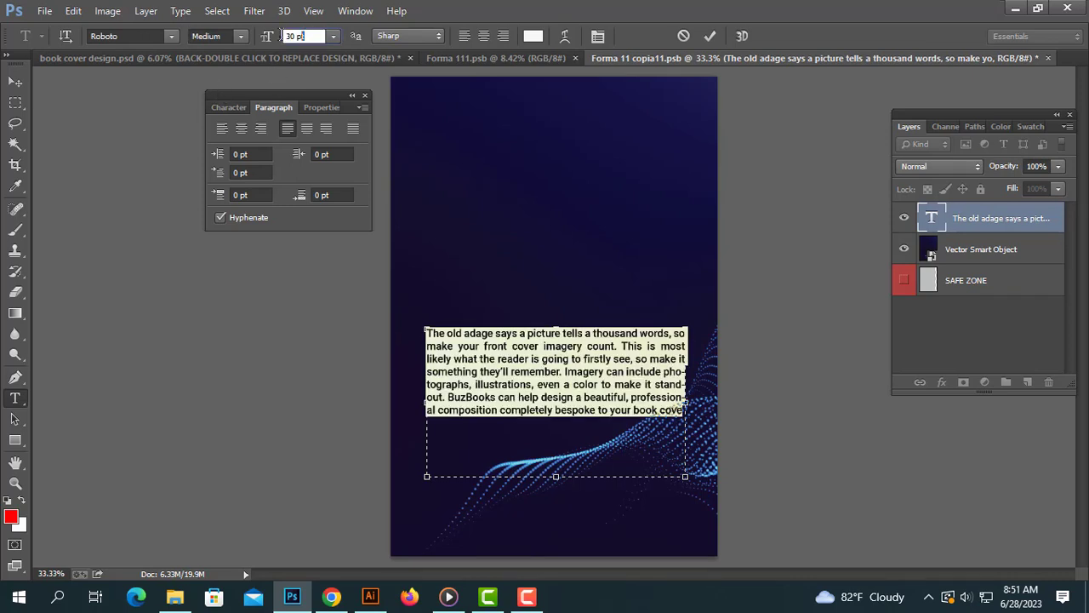
type("40")
key("Return")
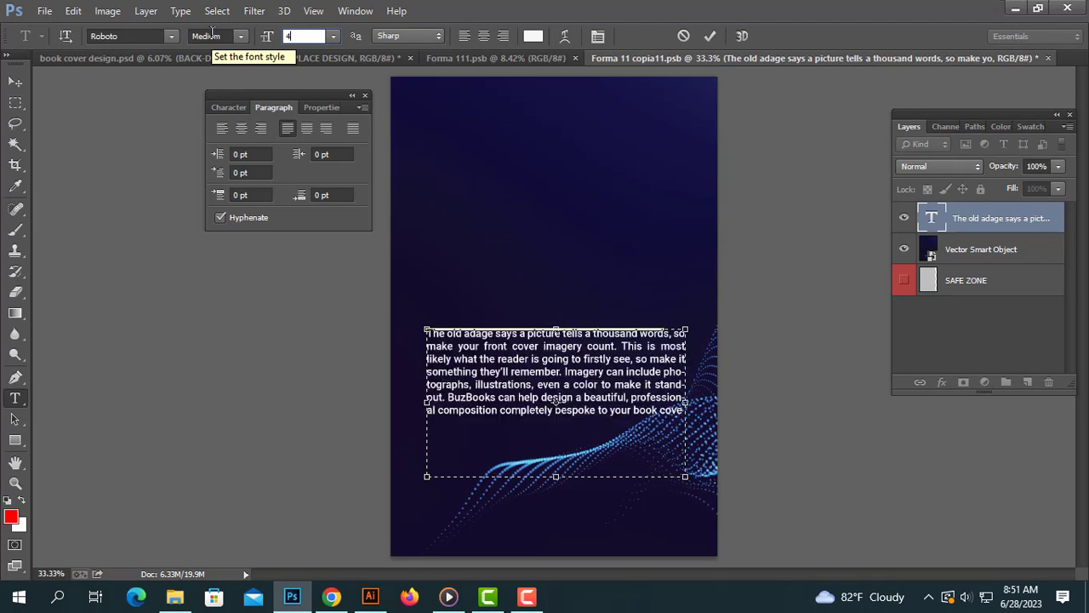
Step: Set the paragraph's font size to 33 pt and finish editing the text
left_click(305, 36)
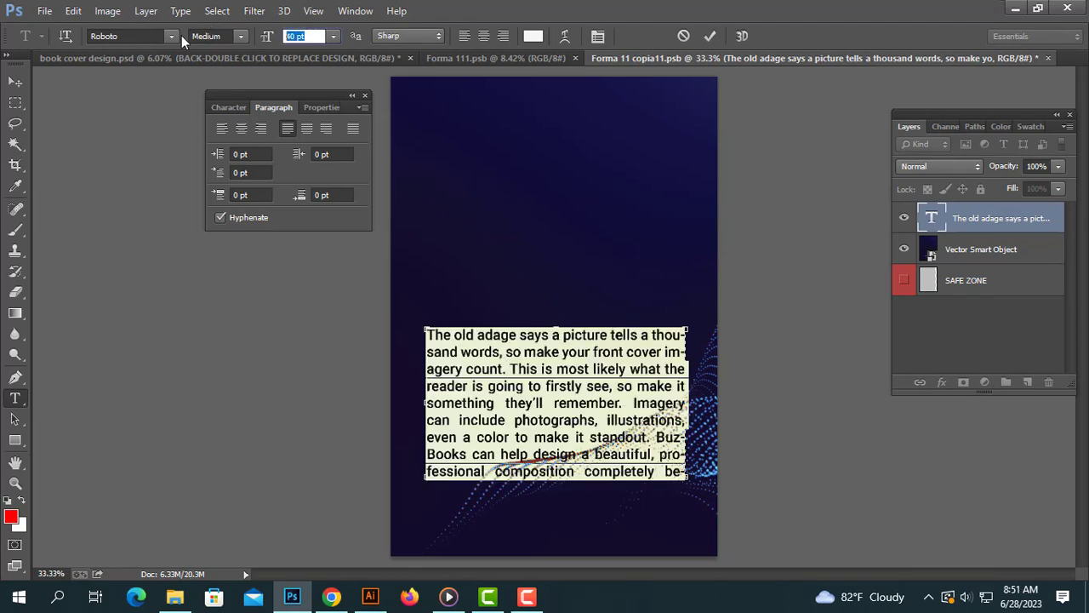
type("33")
key("Return")
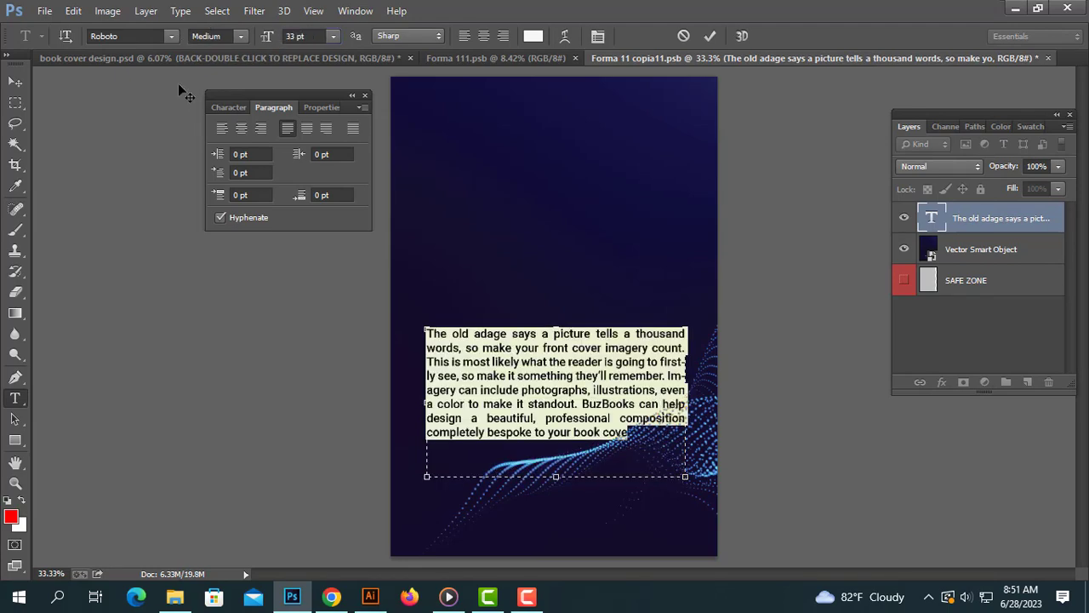
left_click(23, 84)
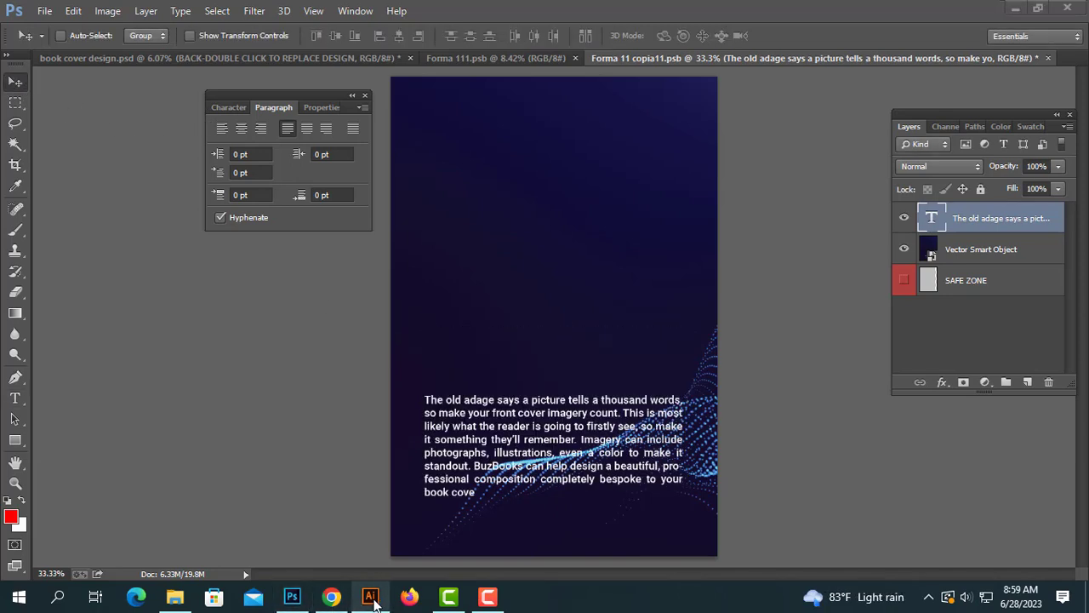
Step: Copy the full back cover paragraph beginning "The front cover is usually" in Illustrator and return to the back cover document in Photoshop
left_click(370, 596)
left_click(425, 523)
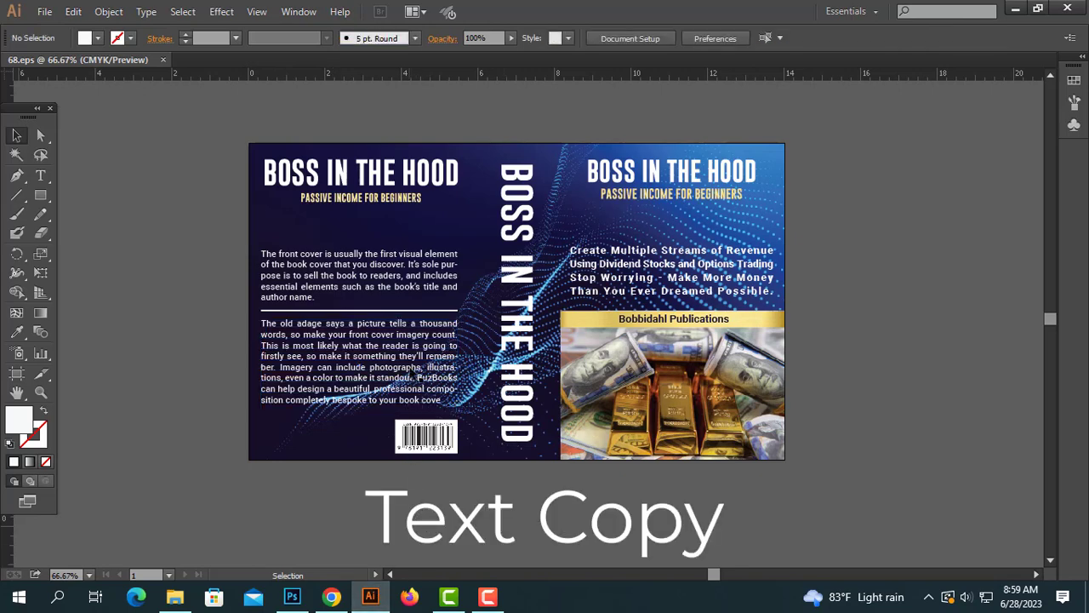
left_click(418, 333, "ctrl")
left_click_drag(467, 261, 463, 272)
double_click(461, 269)
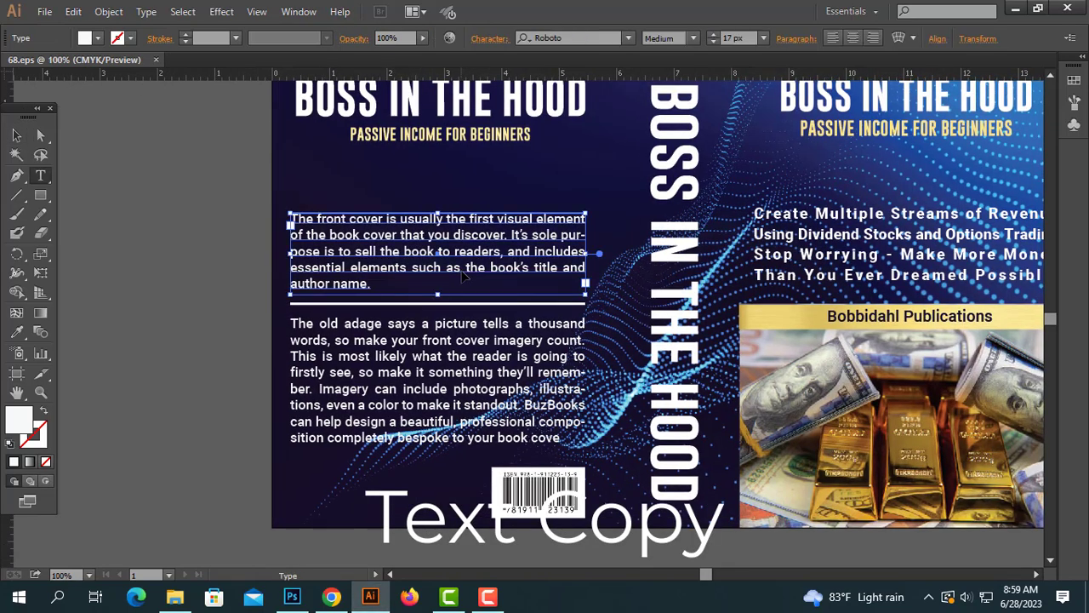
key("ctrl+a")
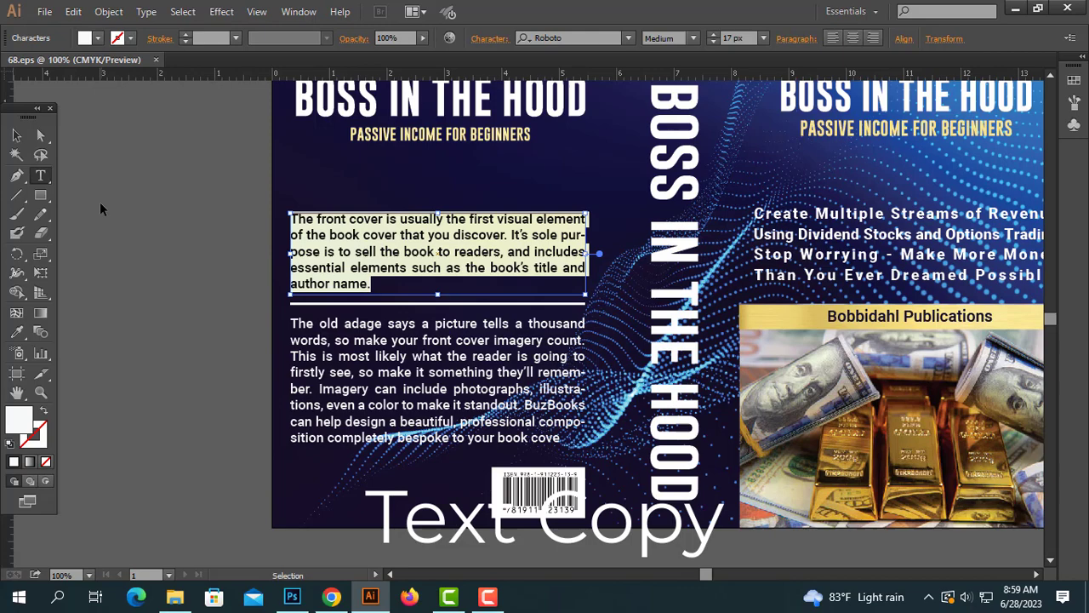
left_click(22, 137)
left_click(170, 317)
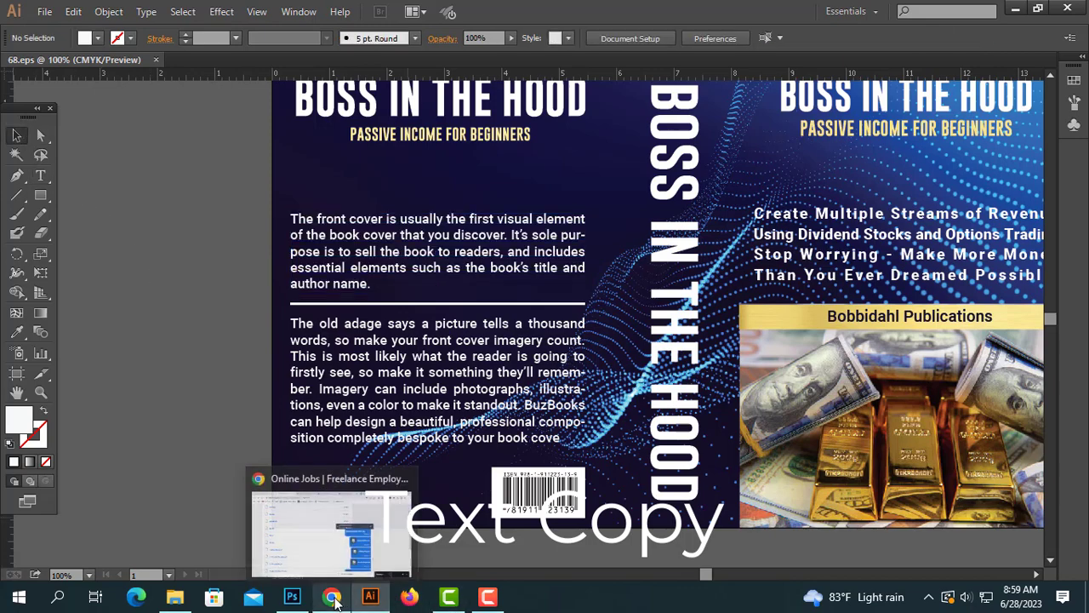
left_click(291, 596)
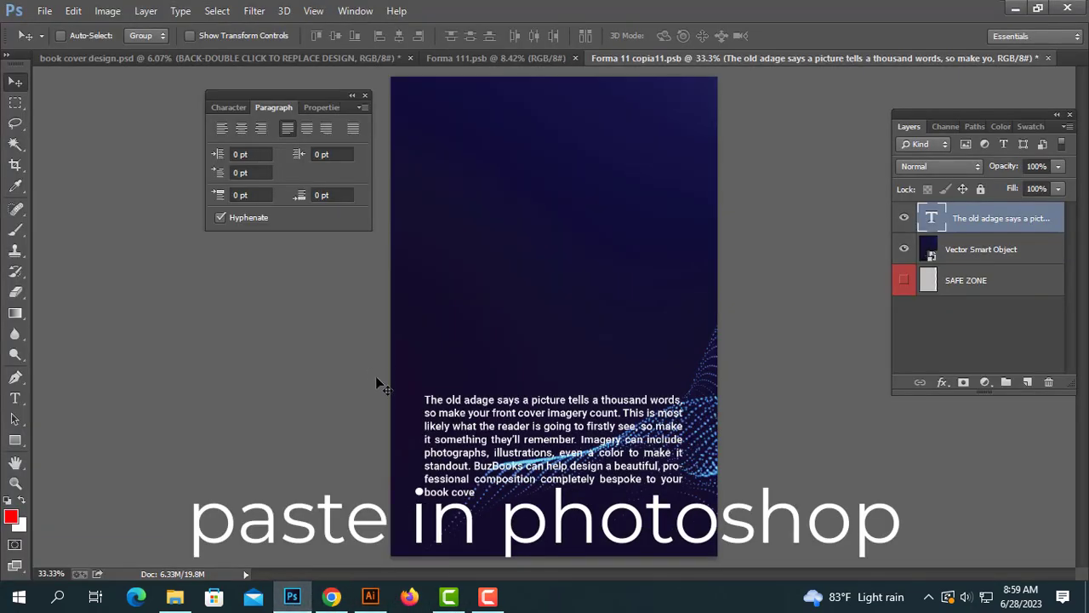
Step: Create a text box in the empty area above the existing paragraph and paste the copied "The front cover is usually" text into it
key("t")
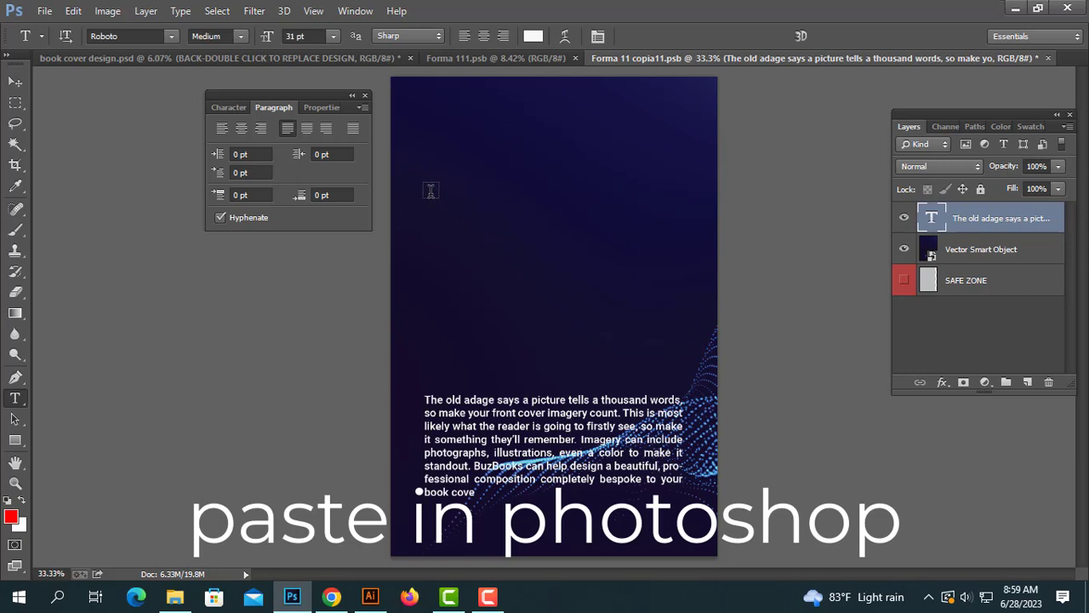
left_click_drag(431, 192, 678, 345)
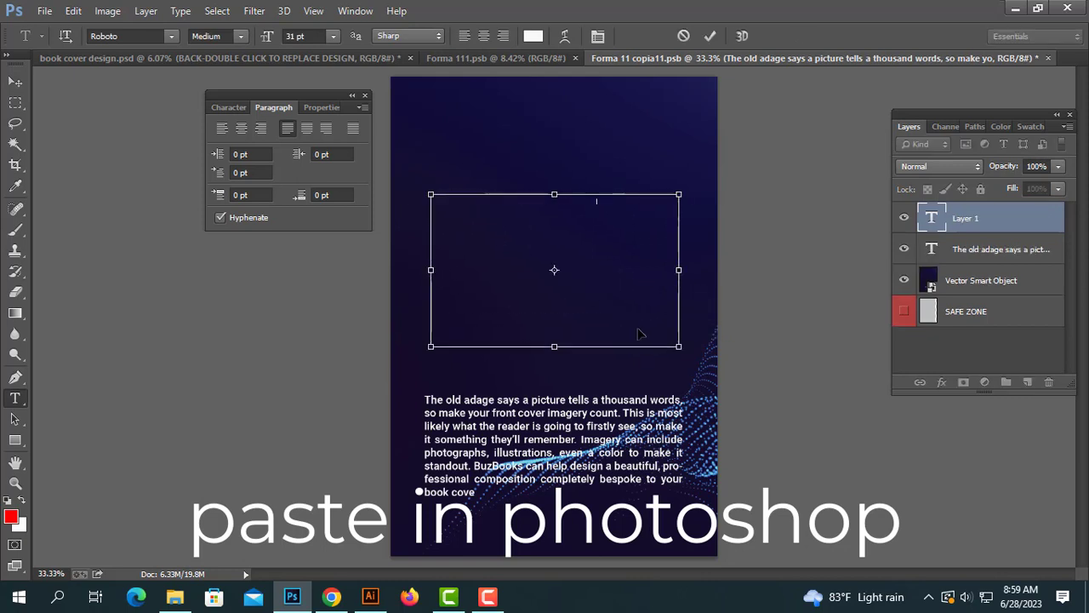
key("ctrl+v")
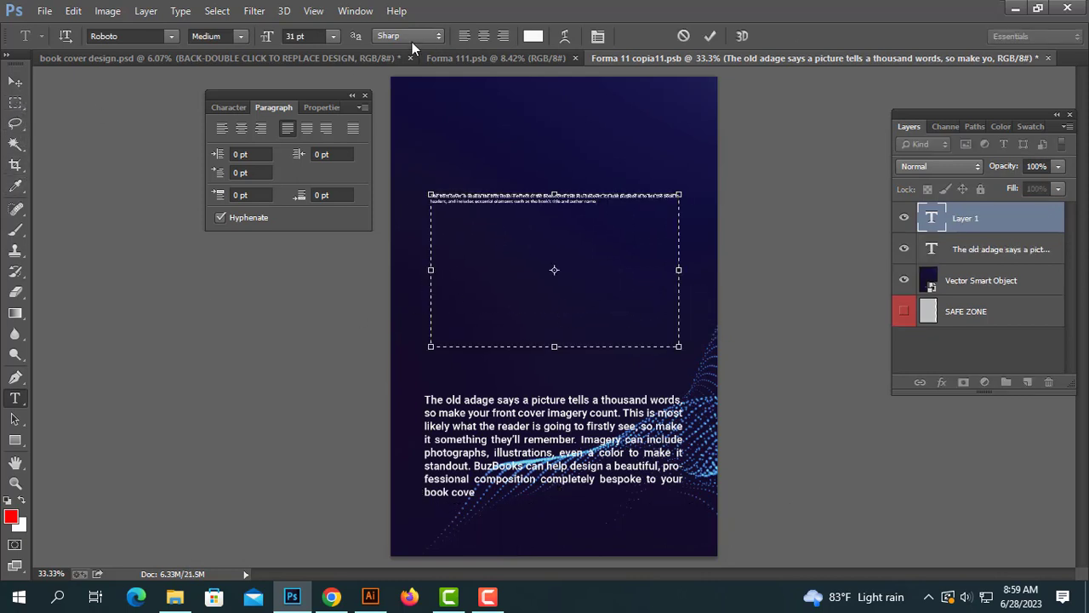
Step: Set the font size of all the newly pasted text to 31 pt and finish editing it
key("ctrl+a")
left_click(300, 36)
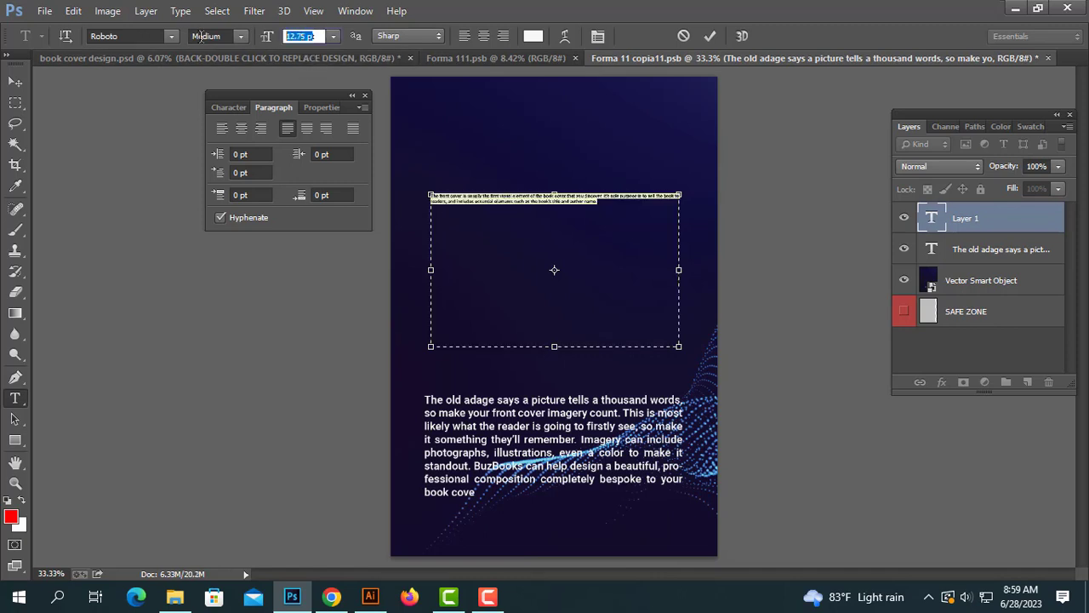
type("14")
key("Return")
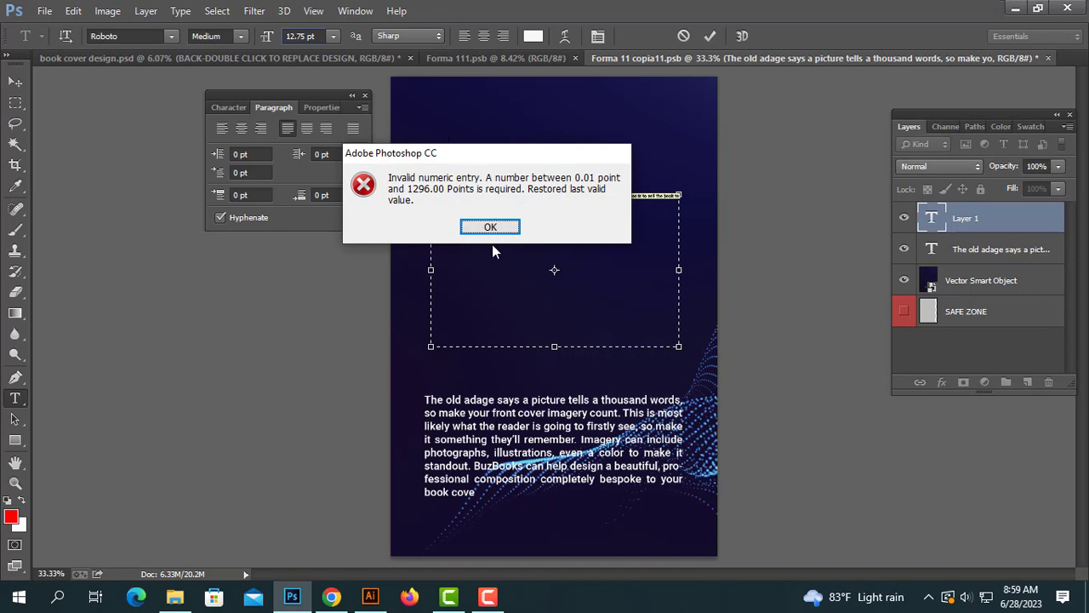
left_click(490, 226)
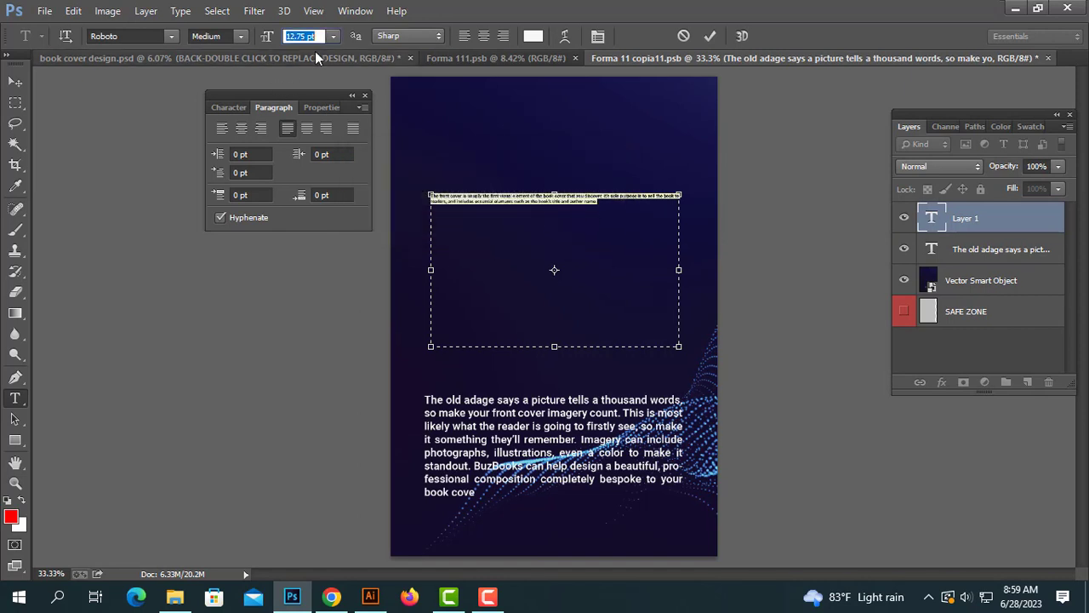
type("31")
key("Return")
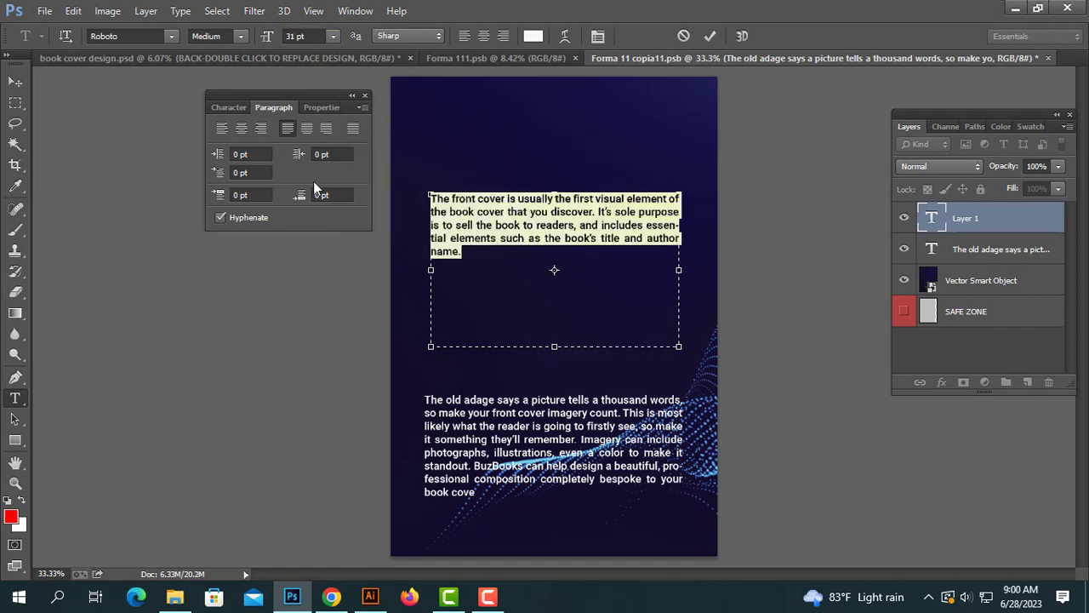
left_click(15, 81)
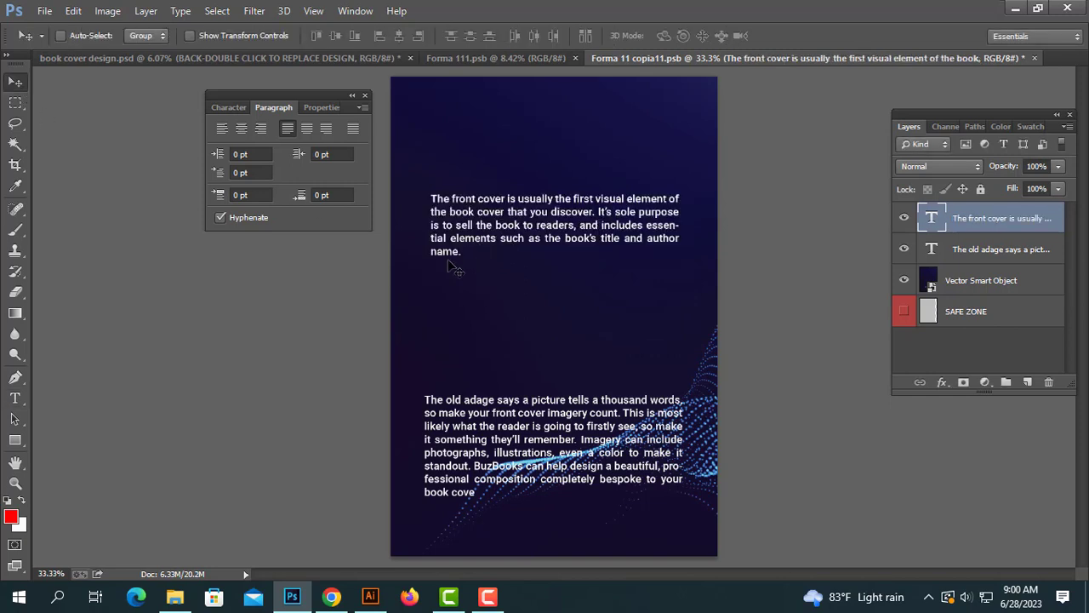
Step: Shorten the "The front cover is usually" text box to fit its lines and extend its left edge to align with the lower paragraph
key("t")
left_click(454, 268)
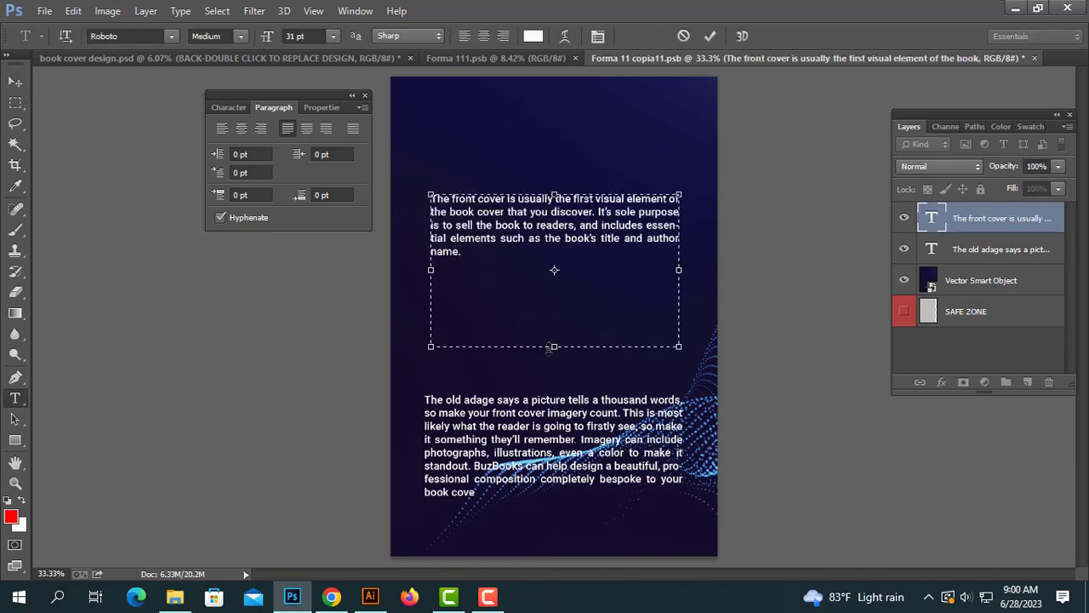
left_click_drag(554, 347, 554, 274)
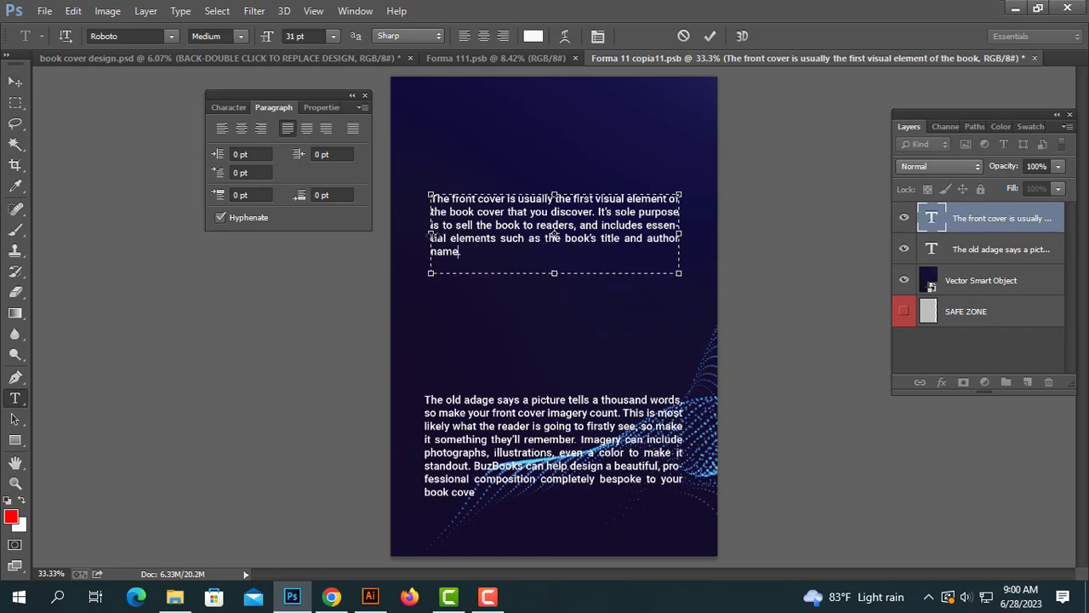
left_click_drag(431, 235, 424, 235)
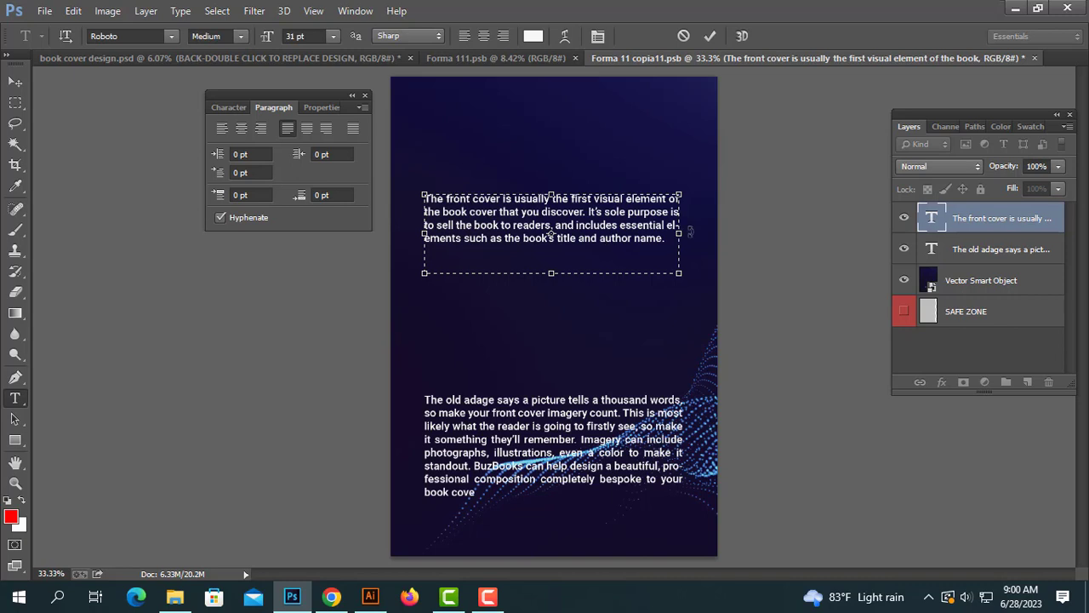
key("Return")
Step: Show the rulers and add vertical guides at about 0.8 in and 11.7 in as side margins
key("ctrl+r")
left_click_drag(41, 420, 419, 420)
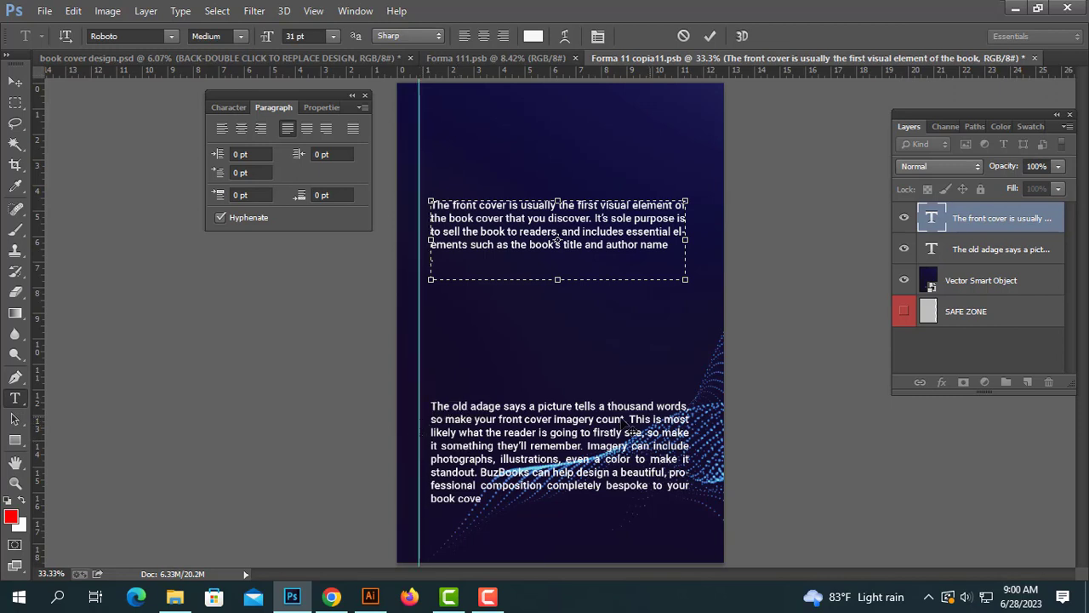
left_click_drag(41, 423, 697, 435)
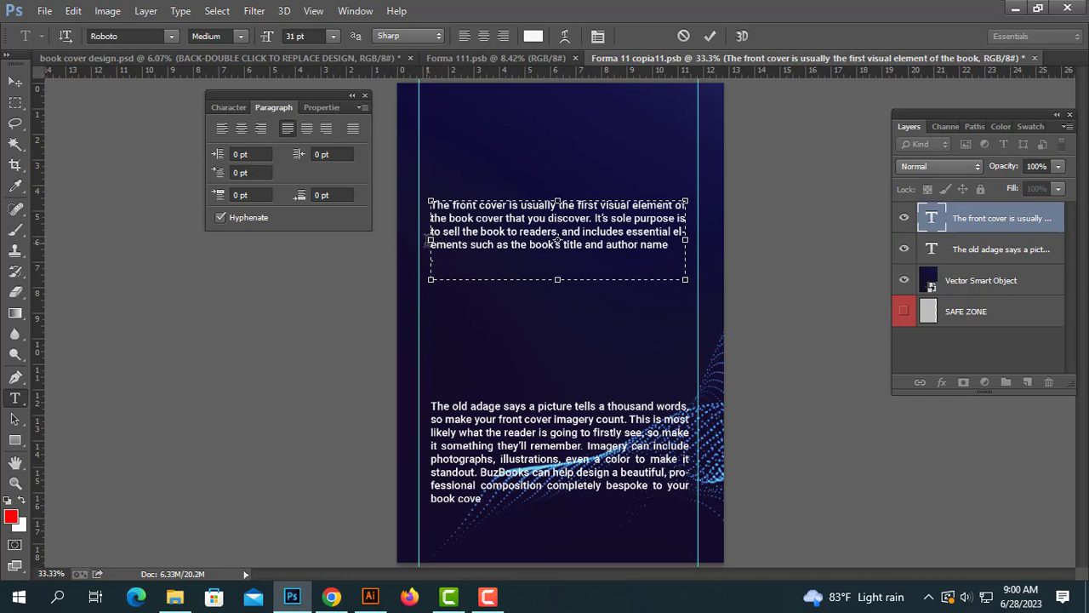
Step: Widen the "The front cover is usually" text box to both guides, shorten it, and move the paragraph down close above the lower one
left_click_drag(425, 242, 417, 243)
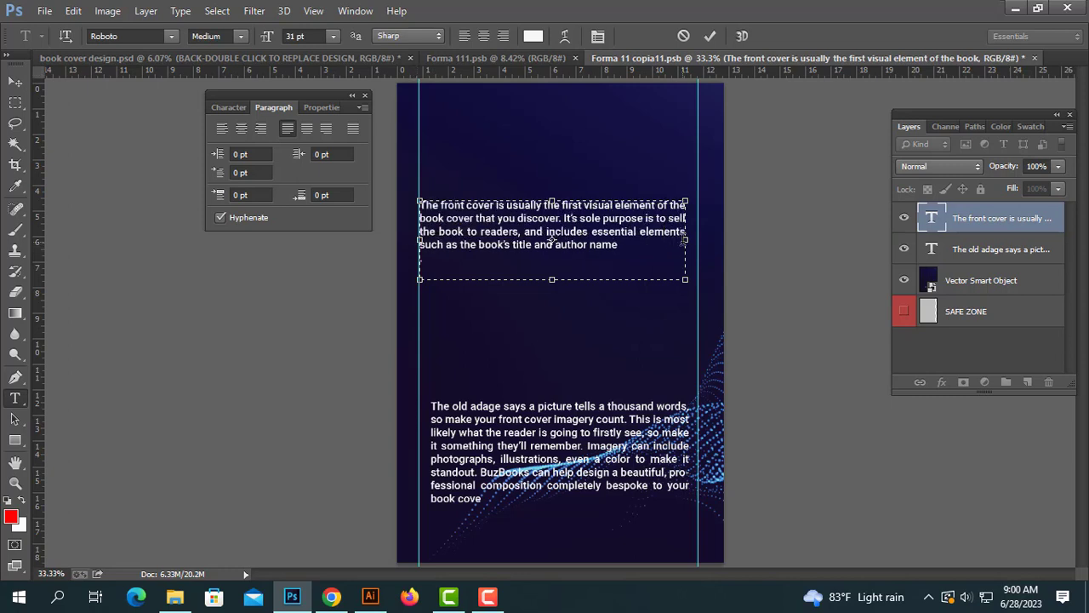
left_click_drag(685, 240, 698, 241)
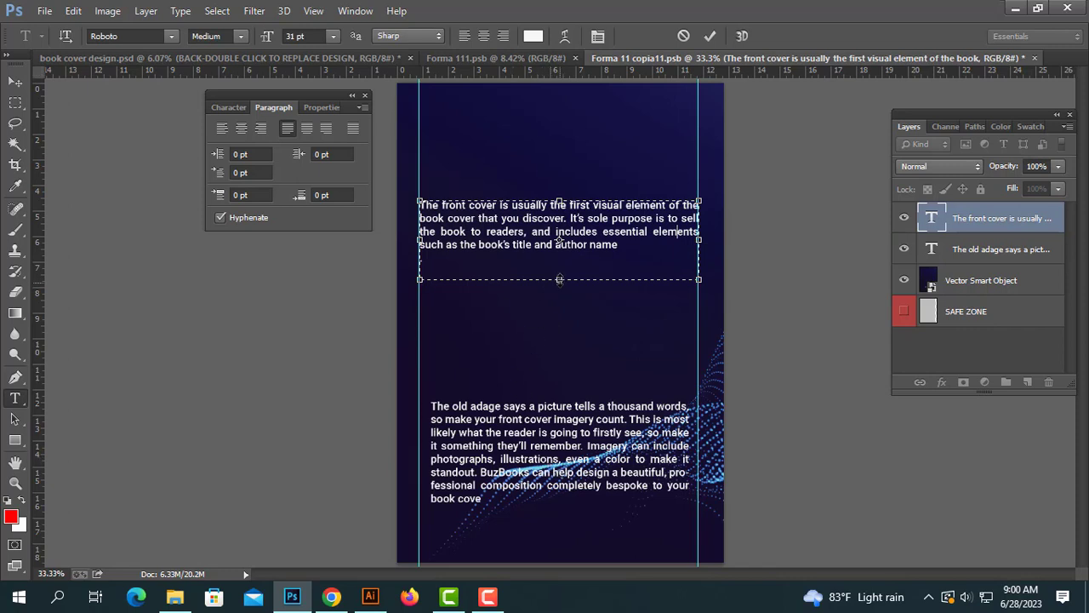
left_click_drag(560, 279, 559, 261)
left_click(17, 84)
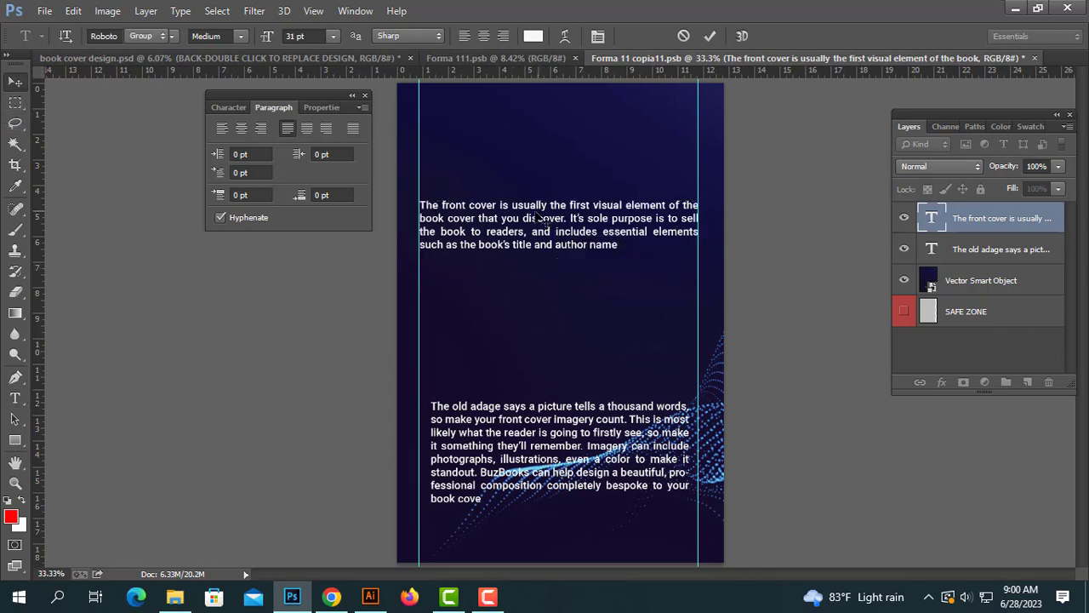
left_click_drag(537, 219, 536, 362)
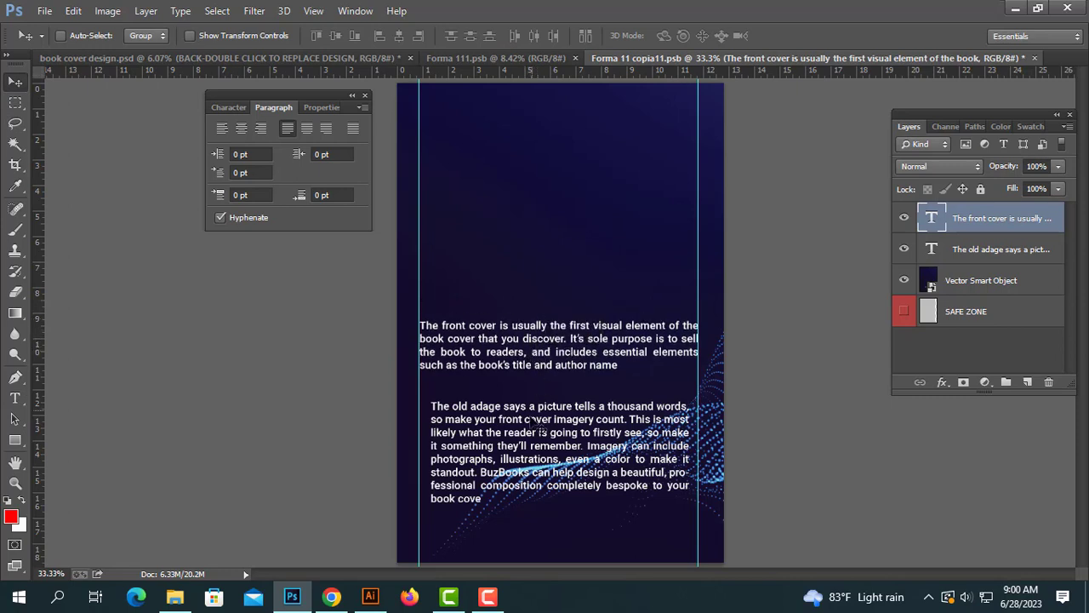
Step: Widen the "The old adage says" text box so both its sides meet the vertical guides
key("t")
left_click(517, 429)
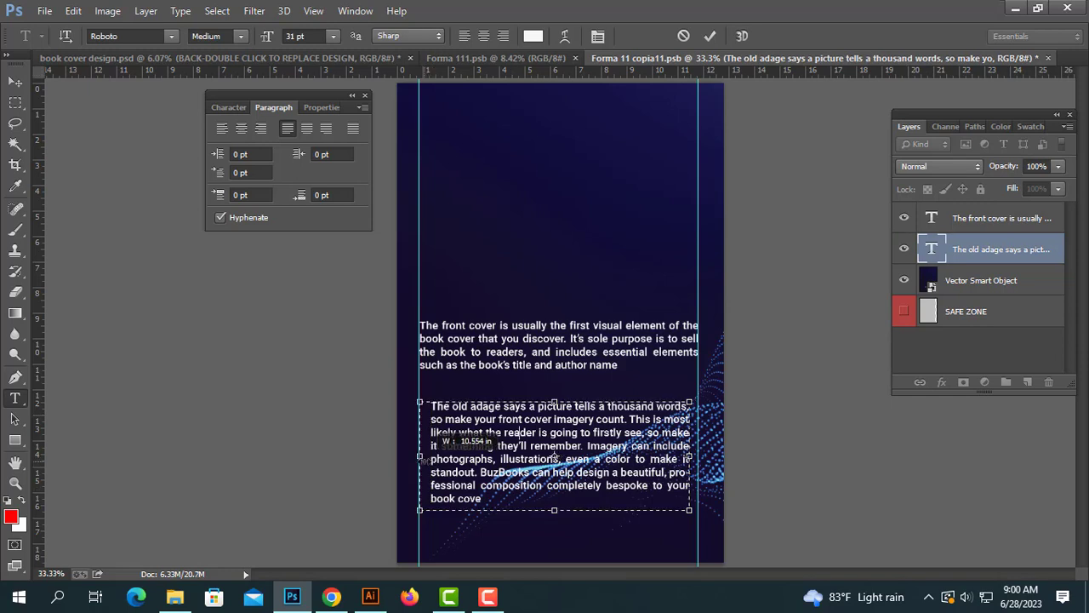
left_click_drag(430, 458, 419, 458)
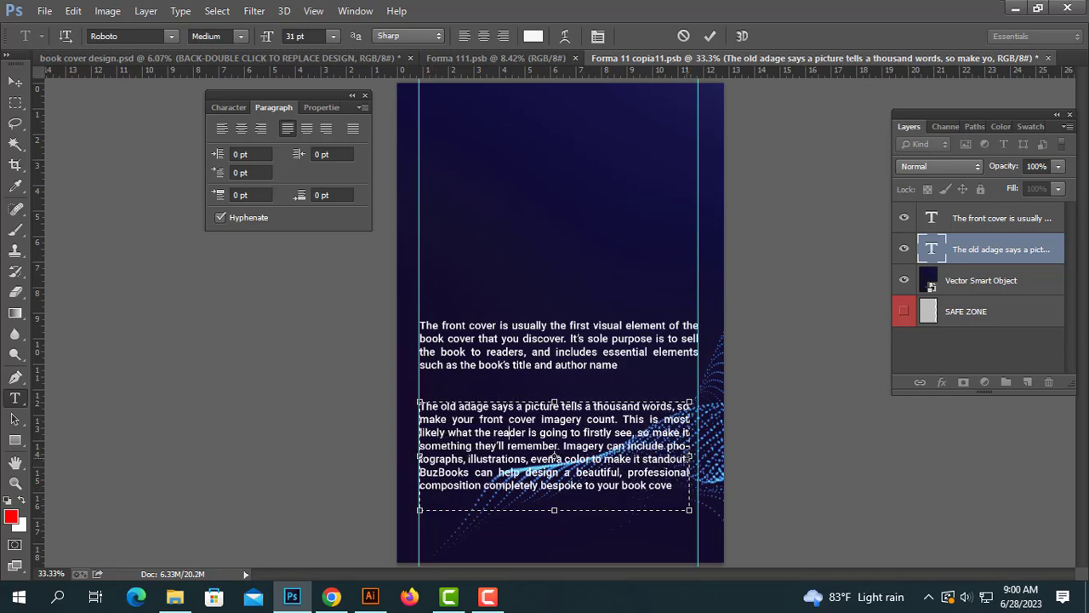
left_click_drag(689, 457, 698, 458)
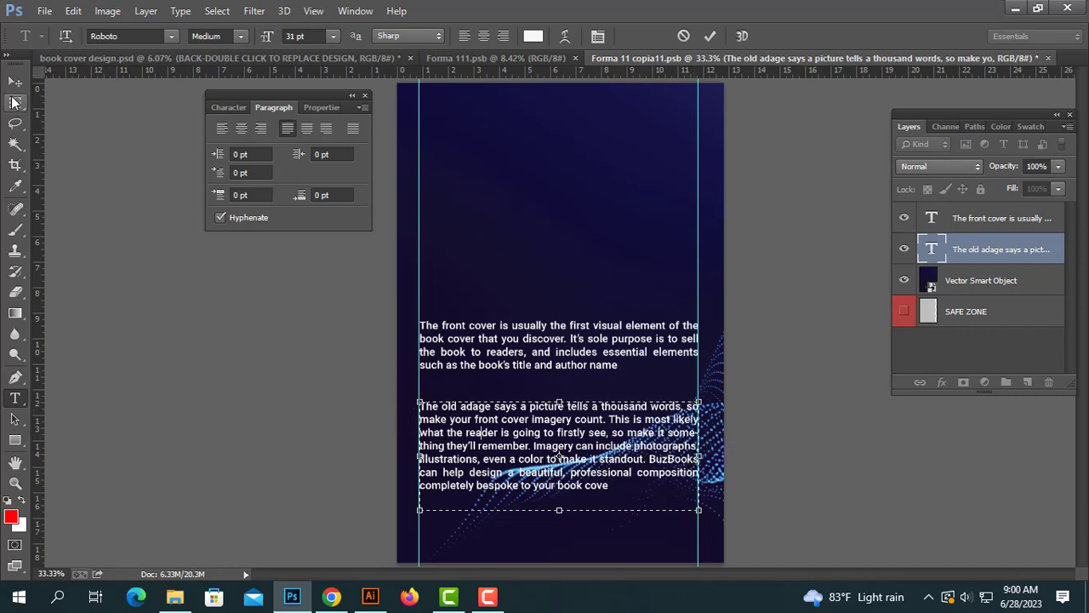
left_click(14, 102)
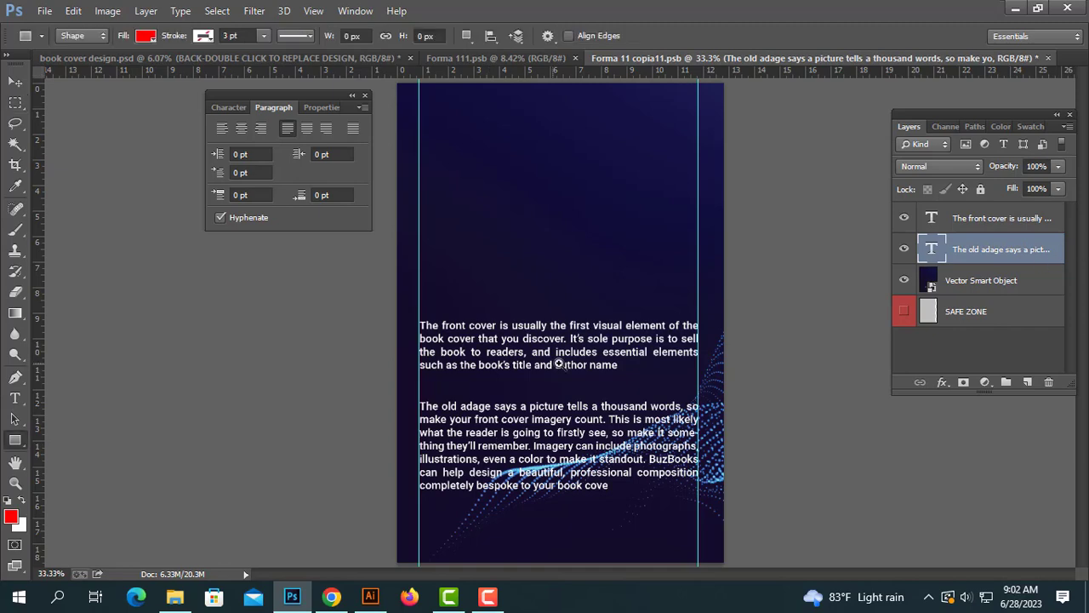
Step: Draw a red rectangle between the two paragraphs and stretch it to about 10.94 in wide so it spans the guides
left_click(559, 363, "ctrl")
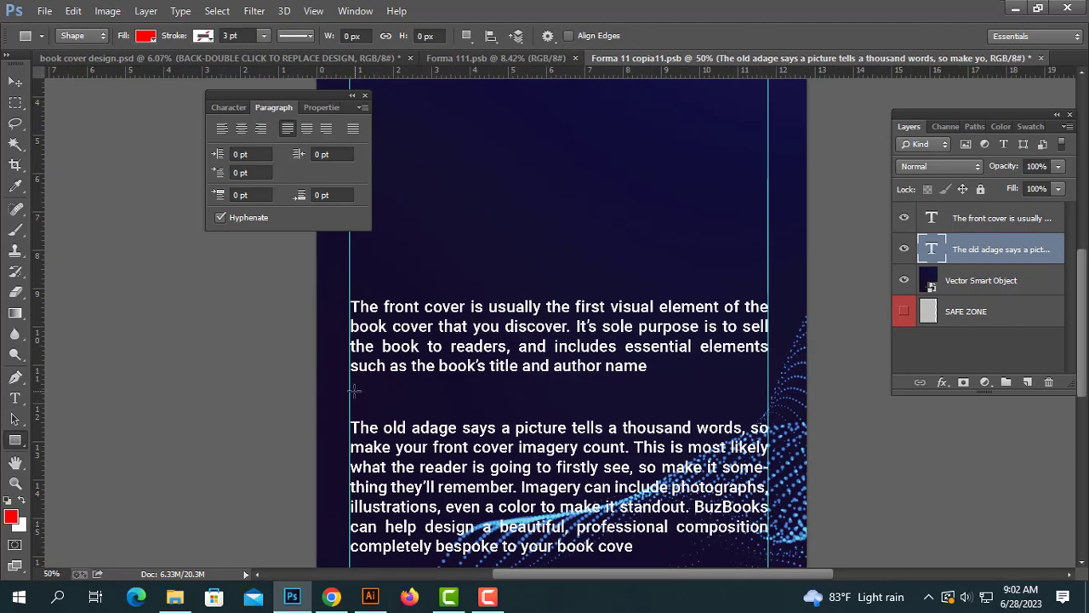
left_click_drag(347, 391, 771, 400)
key("v")
key("ctrl+t")
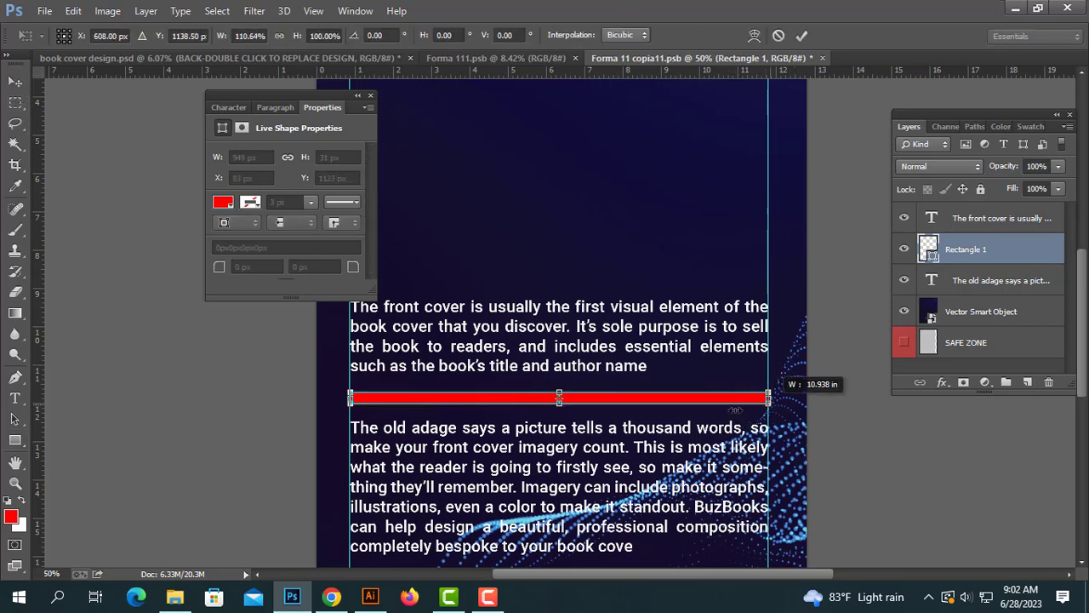
Step: Thin the red bar to about 32% of its height by raising its lower edge, and apply the transformation
left_click_drag(559, 400, 559, 394)
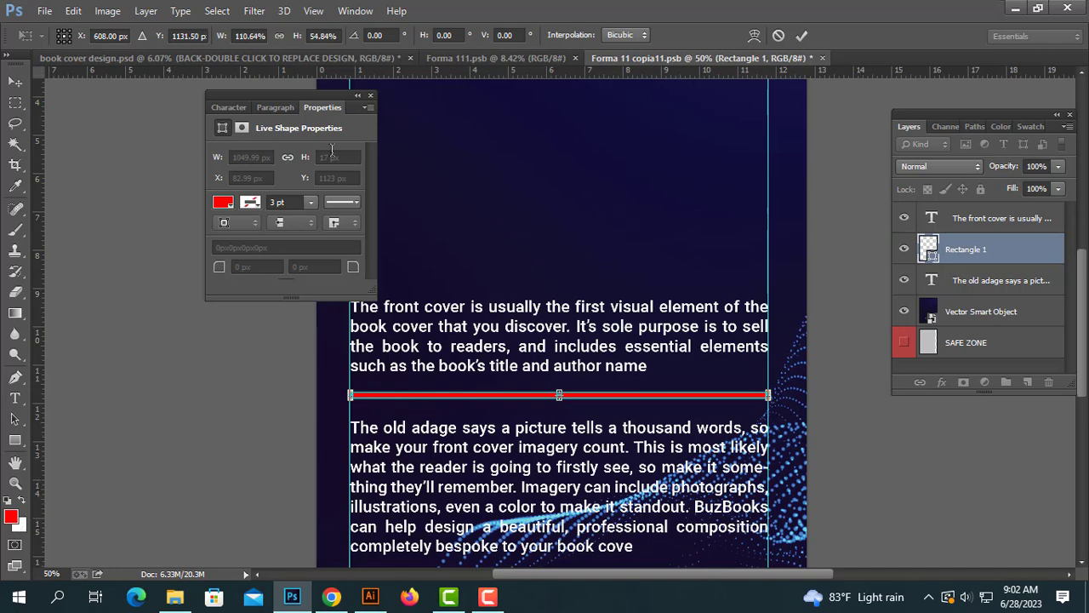
left_click(370, 96)
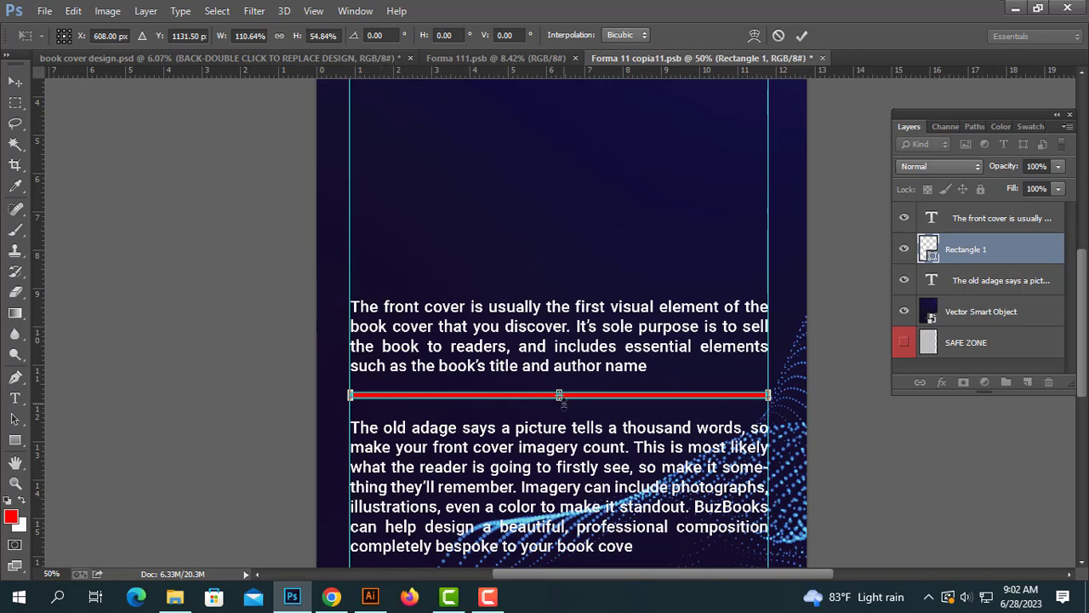
scroll(570, 395, "up", 2)
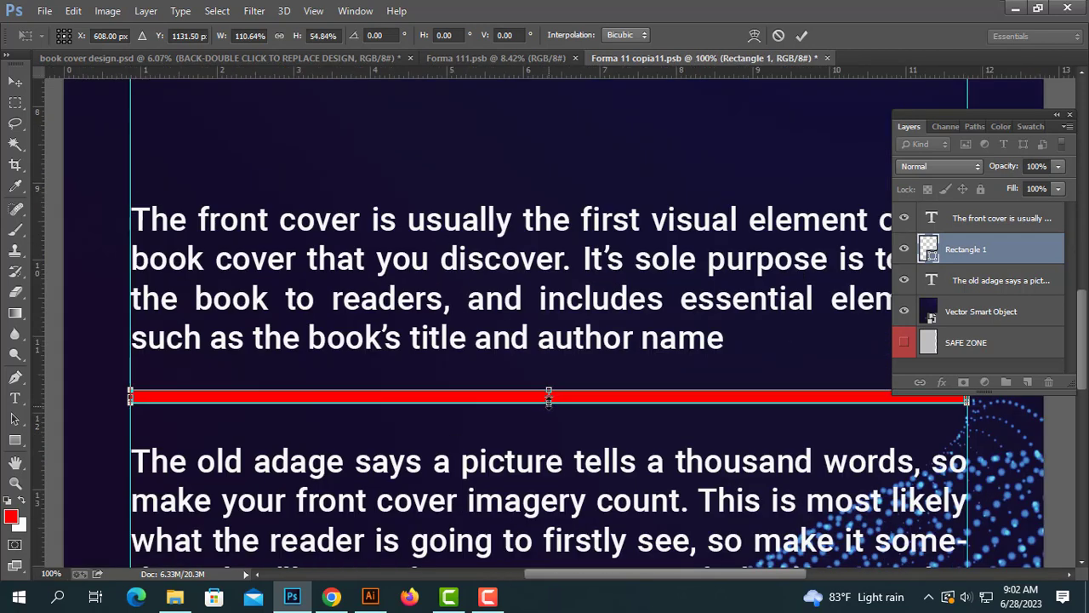
left_click_drag(549, 400, 549, 395)
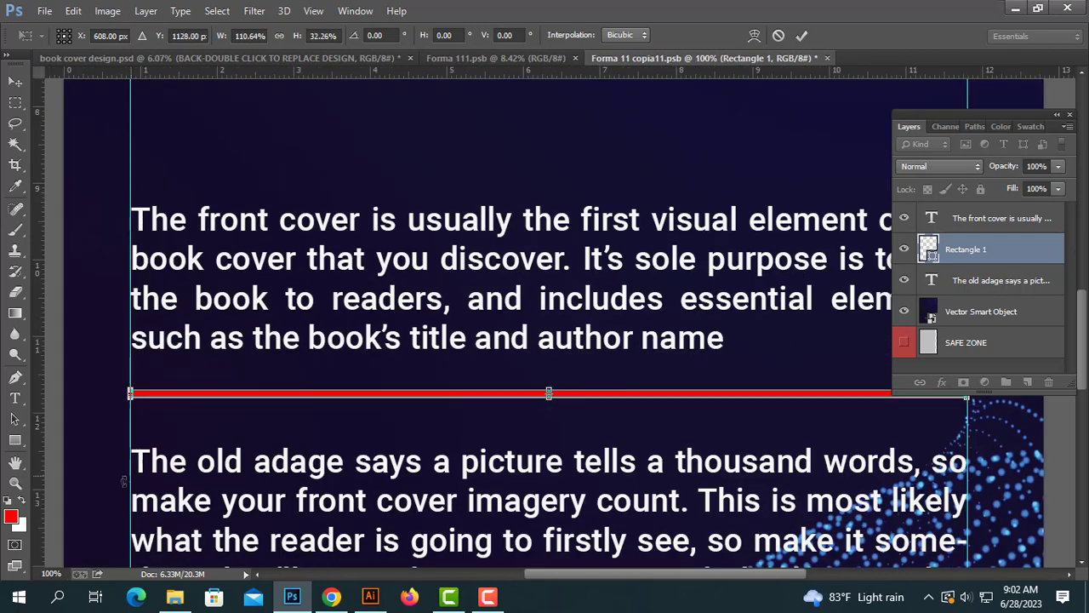
key("Return")
Step: Fill the divider bar with the white background color
left_click(23, 504)
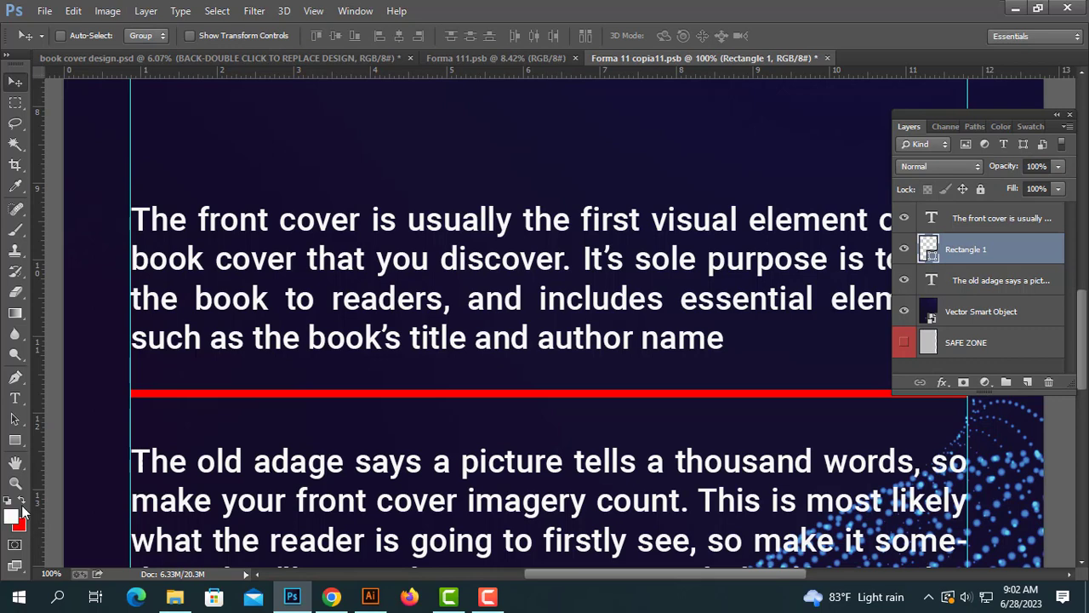
left_click(23, 504)
key("ctrl+BackSpace")
key("ctrl+minus")
key("ctrl+minus")
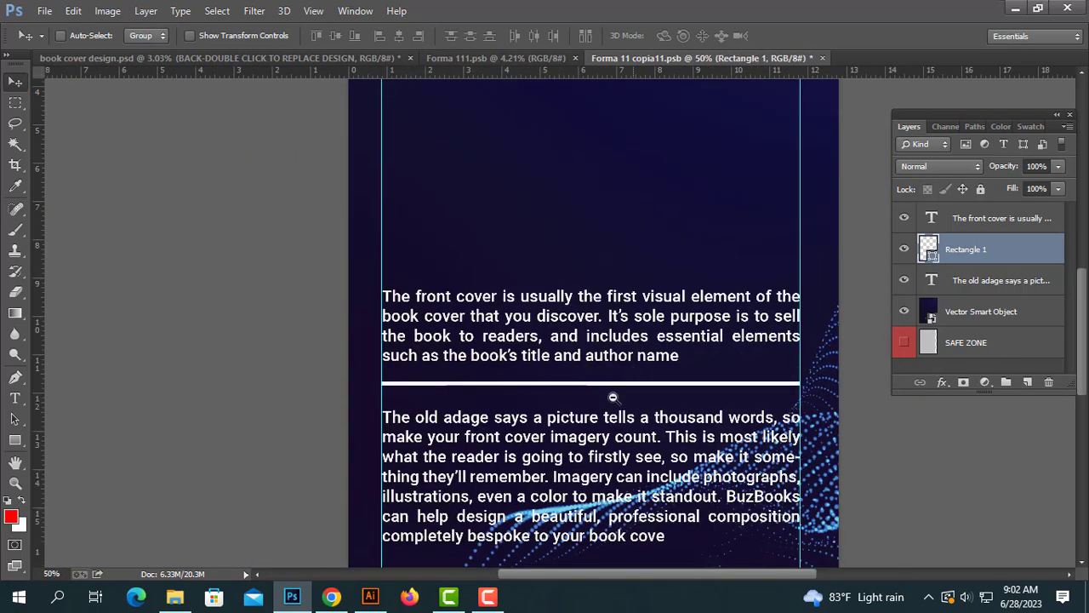
Step: Nudge the white divider bar down to a Y position of 1132 px and apply the transformation
key("ctrl+t")
key("Down")
key("Down")
key("Down")
key("Down")
key("Down")
key("Down")
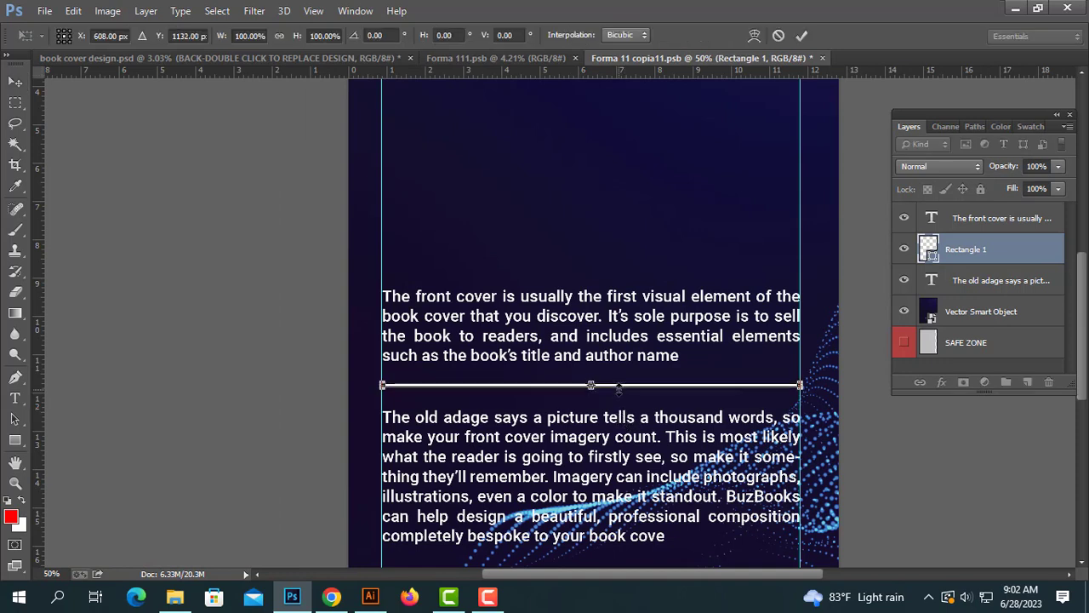
key("Return")
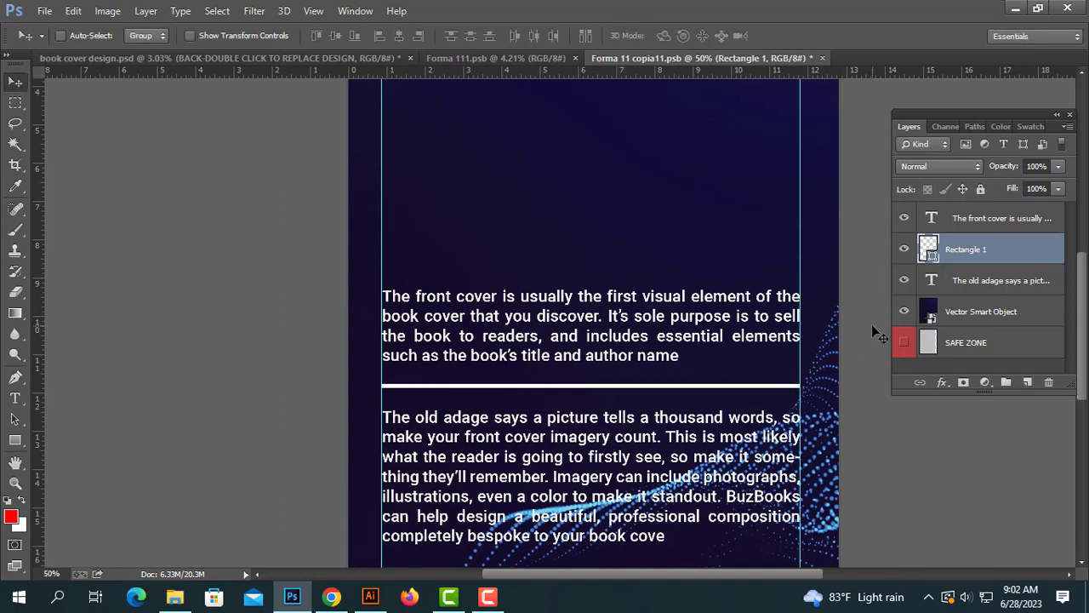
Step: Nudge the "The front cover is usually" paragraph down slightly, closer to the white divider bar
left_click(979, 222)
key("Down")
key("Down")
key("Down")
key("Down")
key("Down")
key("Down")
key("Down")
key("Down")
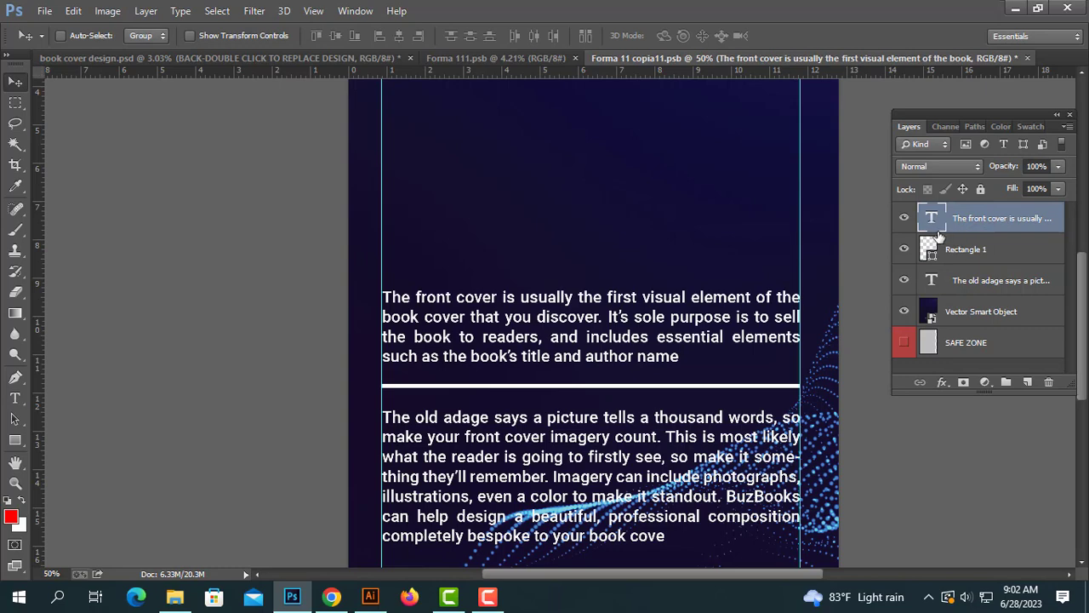
key("Down")
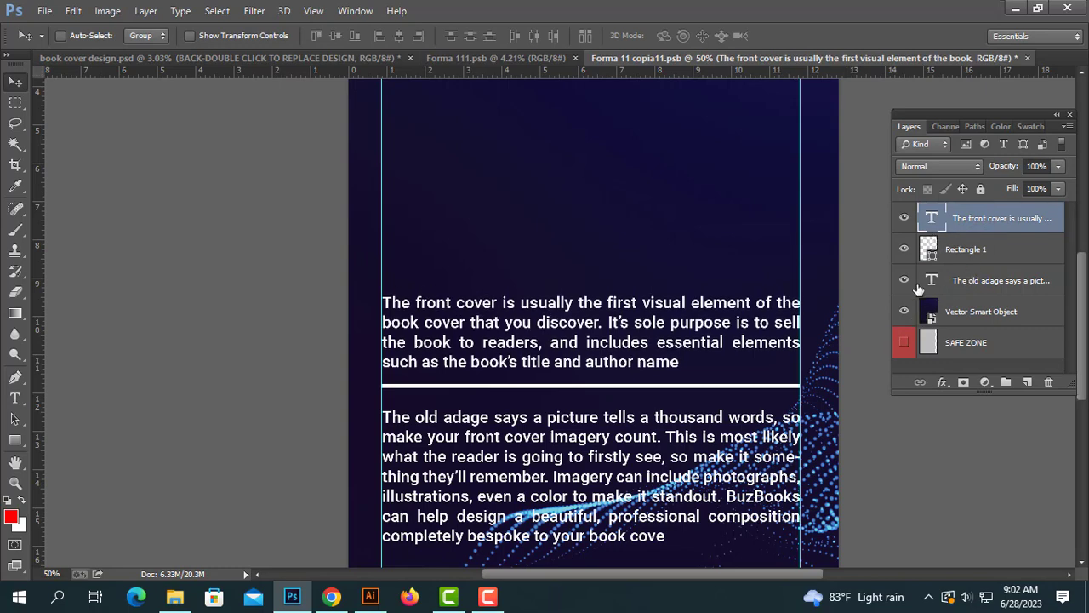
Step: Nudge the white divider bar further down to balance the spacing between the two paragraphs
left_click(923, 252)
key("Down")
key("Down")
key("Down")
key("Down")
key("Down")
key("Down")
key("Down")
key("Down")
key("Down")
key("Down")
key("Down")
key("Down")
key("Down")
key("Down")
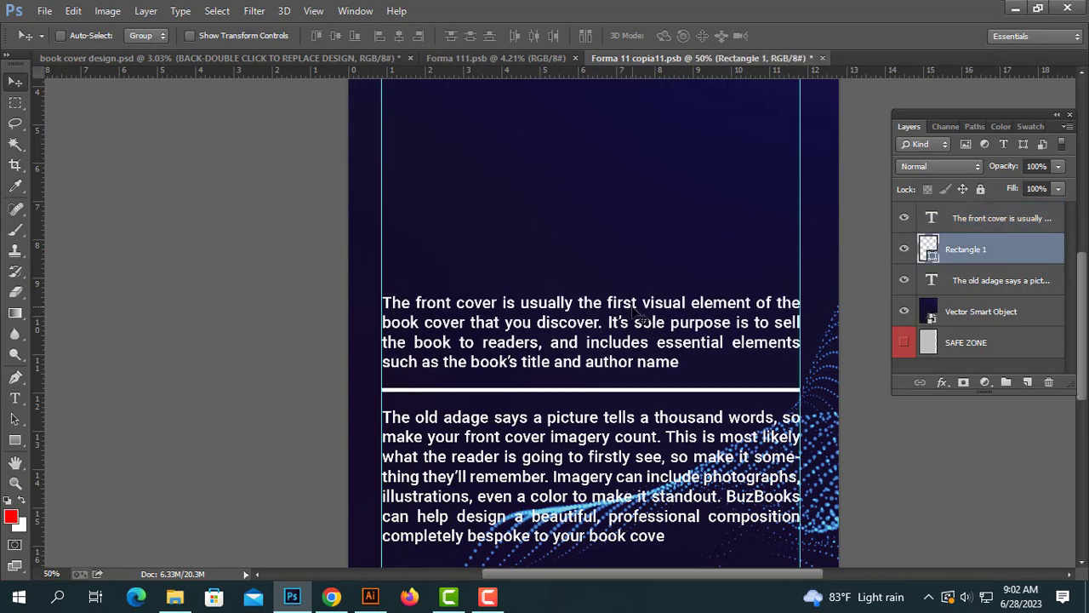
key("ctrl+minus")
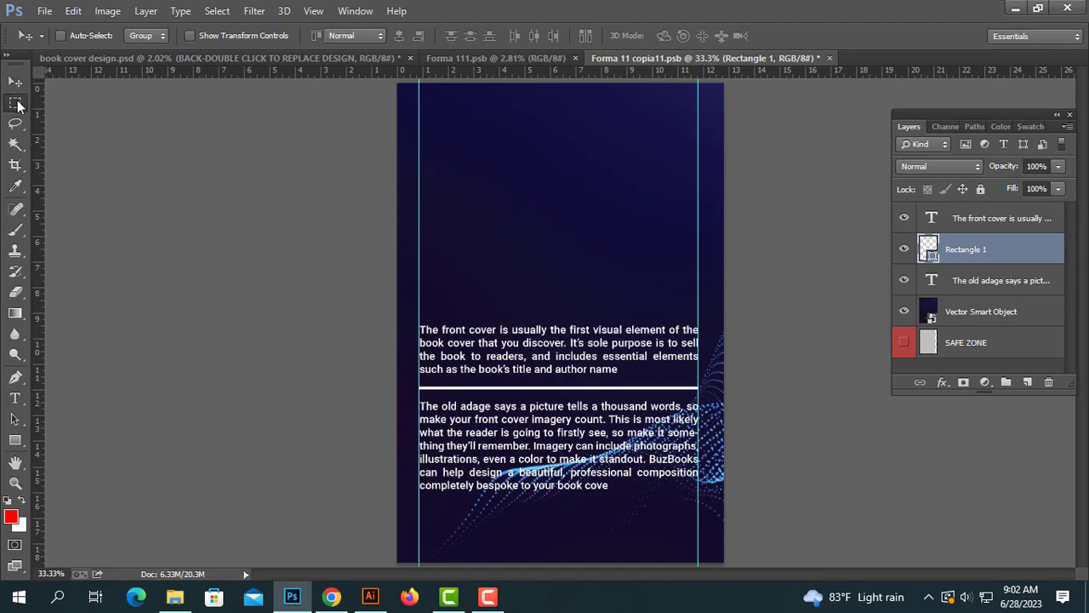
Step: Switch to Illustrator and copy the back cover's "BOSS IN THE HOOD" title text
left_click(15, 102)
left_click(370, 596)
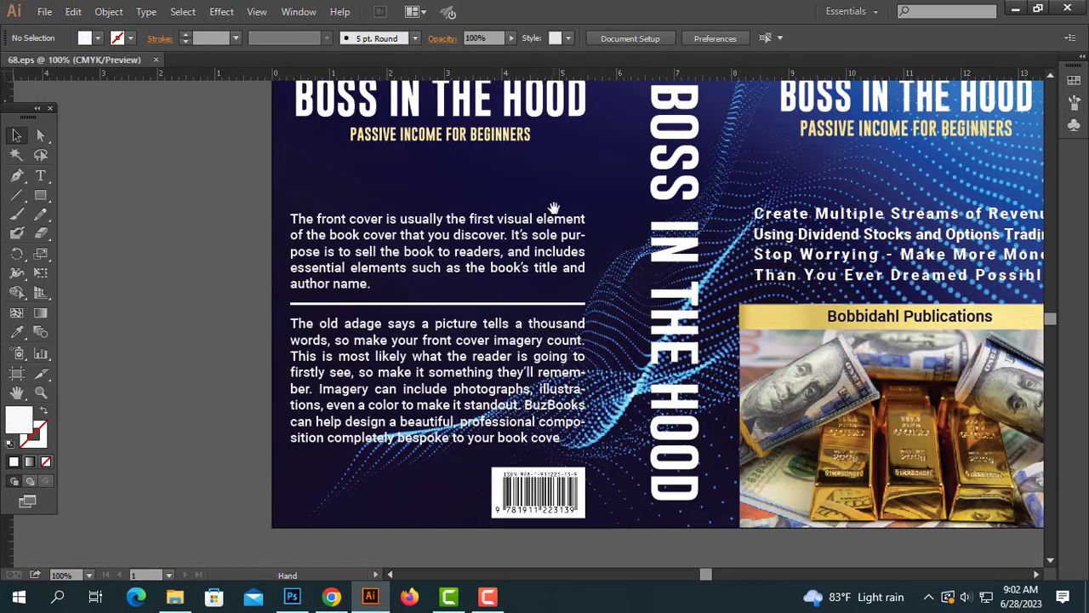
scroll(549, 324, "up", 3)
double_click(459, 245)
key("ctrl+a")
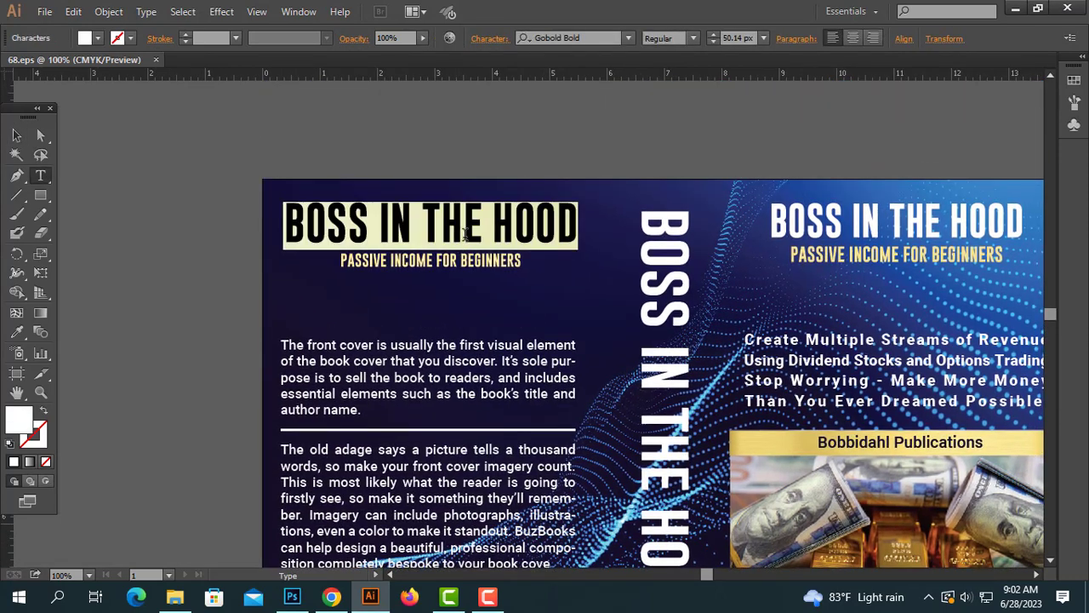
key("ctrl+c")
left_click(15, 136)
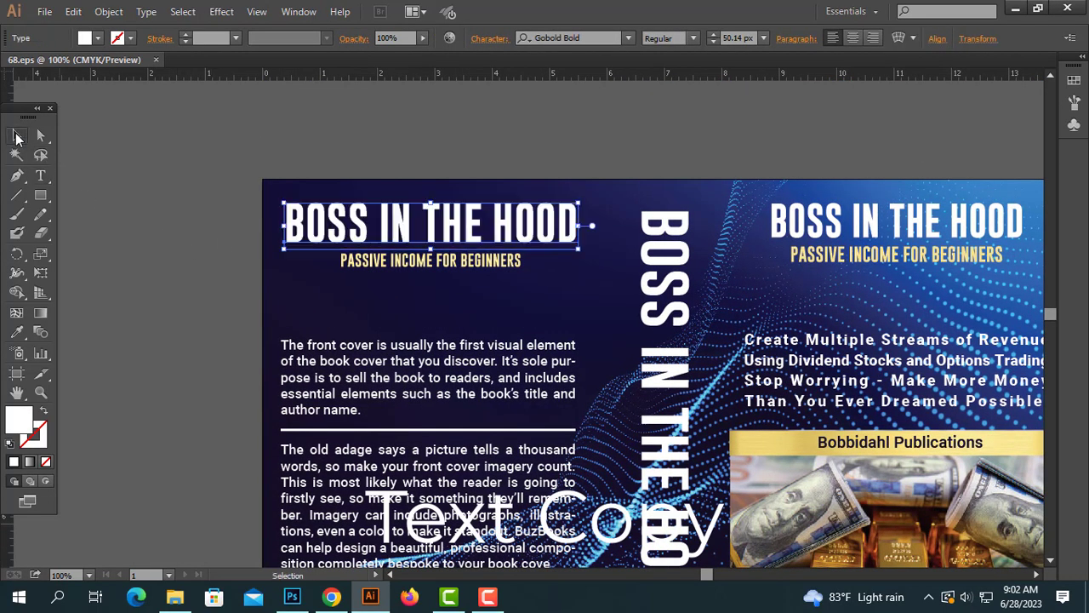
left_click(241, 340)
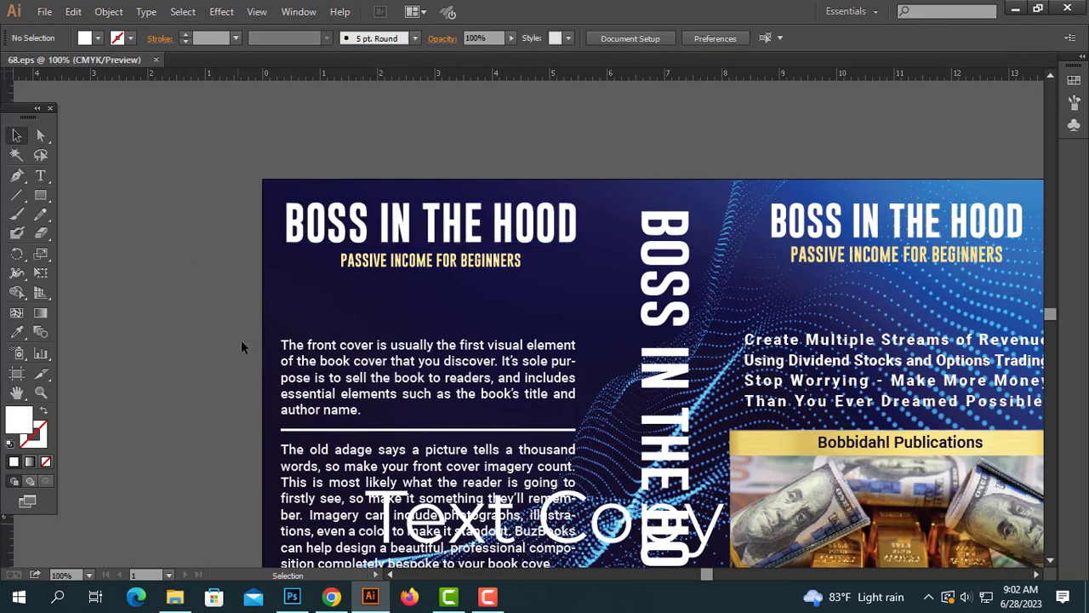
Step: Switch to Photoshop and paste the title as a new text layer near the top of the back cover
left_click(292, 597)
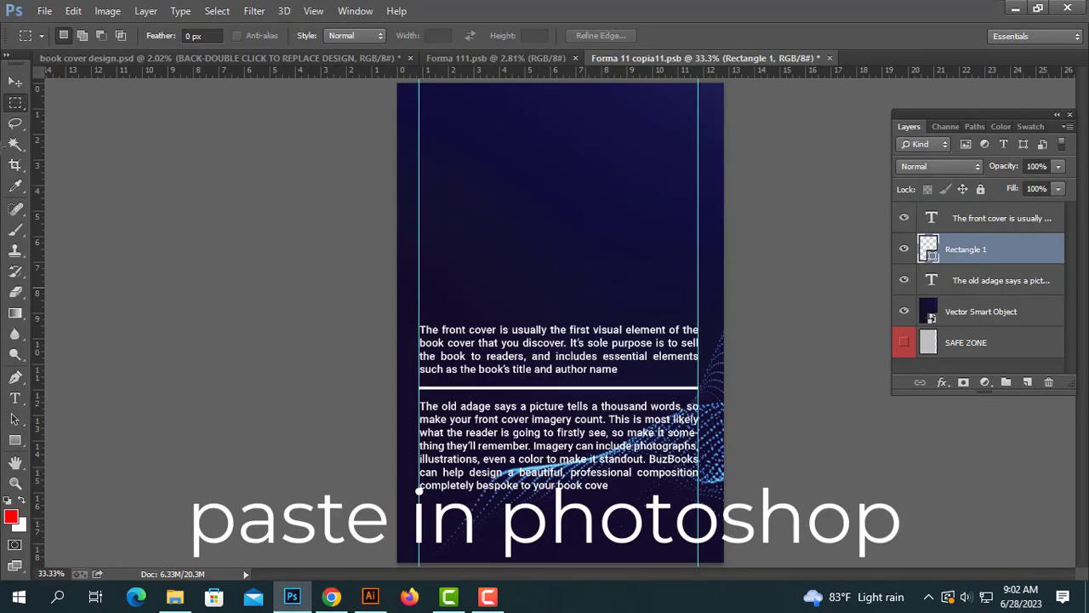
left_click(15, 397)
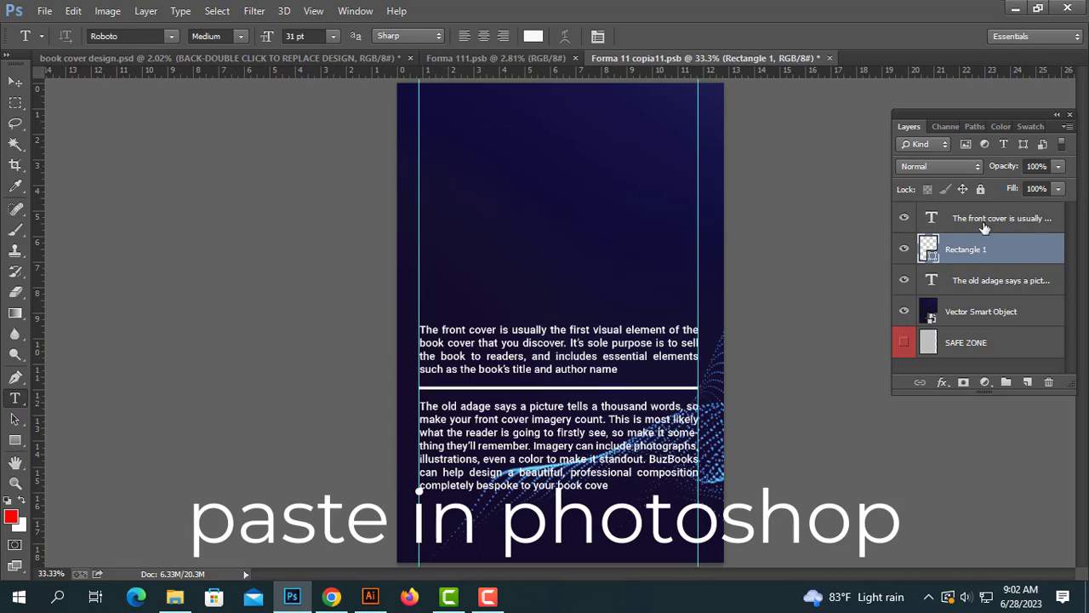
left_click(988, 219)
left_click(431, 124)
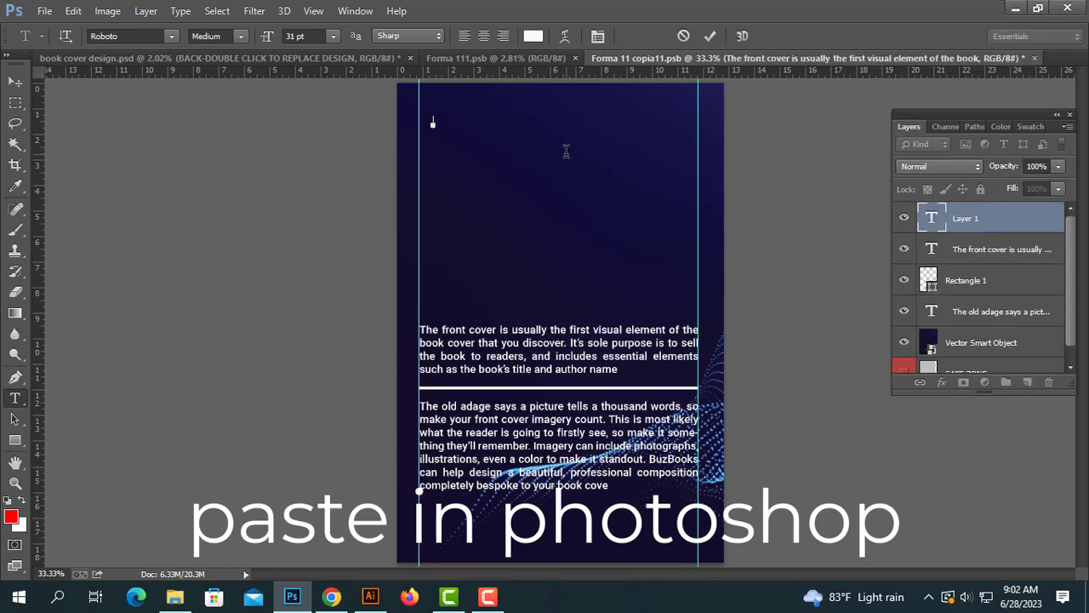
key("ctrl+v")
left_click(16, 83)
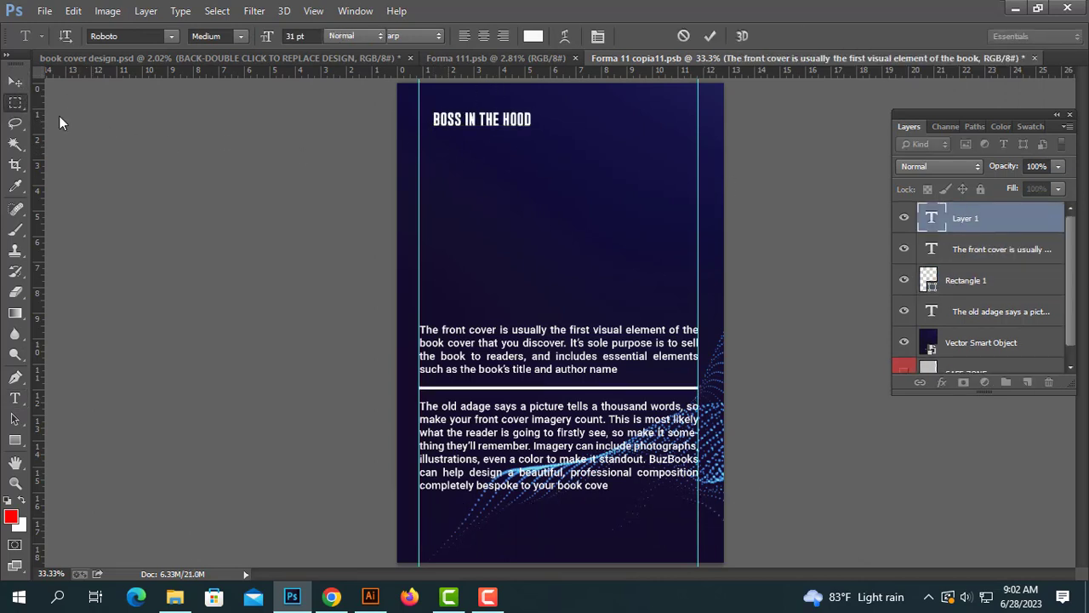
Step: Scale the "BOSS IN THE HOOD" title proportionally to about 246% and nudge it slightly up and to the right
key("ctrl+t")
left_click_drag(534, 129, 677, 150)
key("Up")
key("Up")
key("Up")
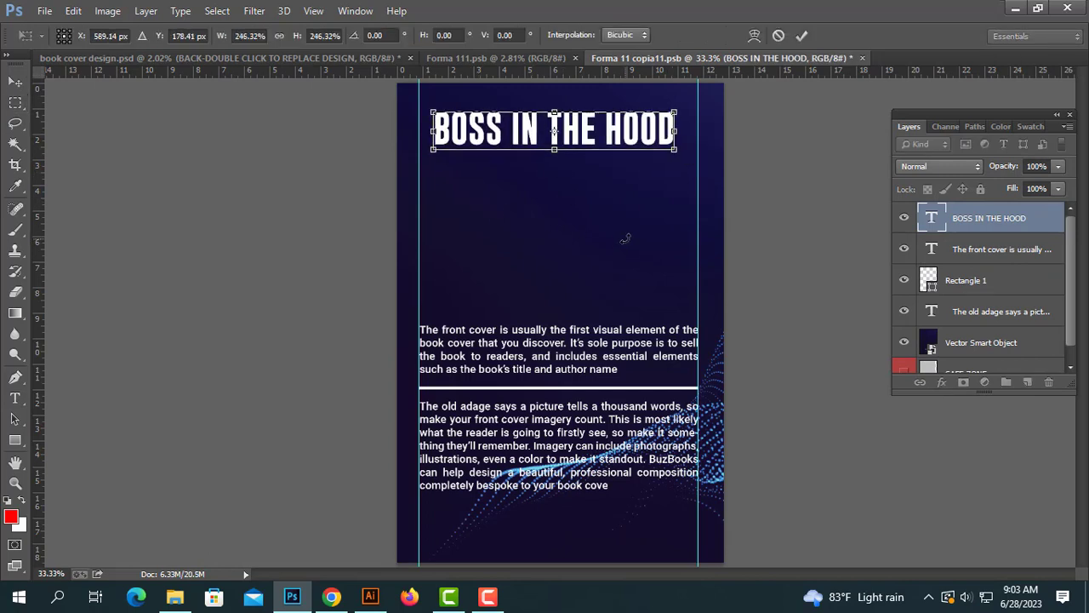
key("Right")
key("Right")
key("Right")
key("Return")
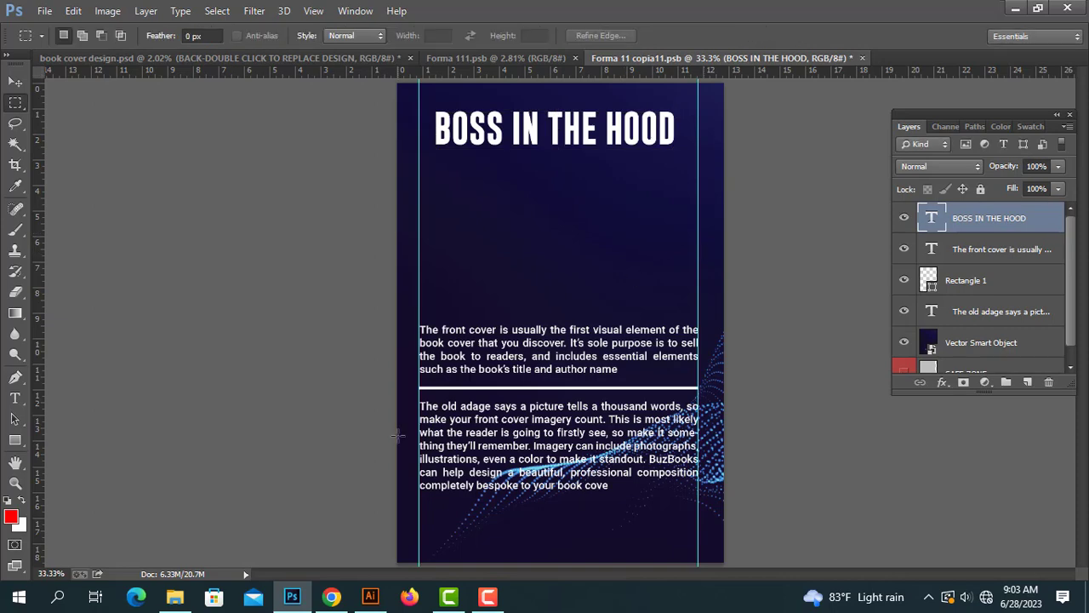
Step: Switch to Illustrator and copy the back cover's "PASSIVE INCOME FOR BEGINNERS" subtitle text
left_click(370, 596)
double_click(435, 265)
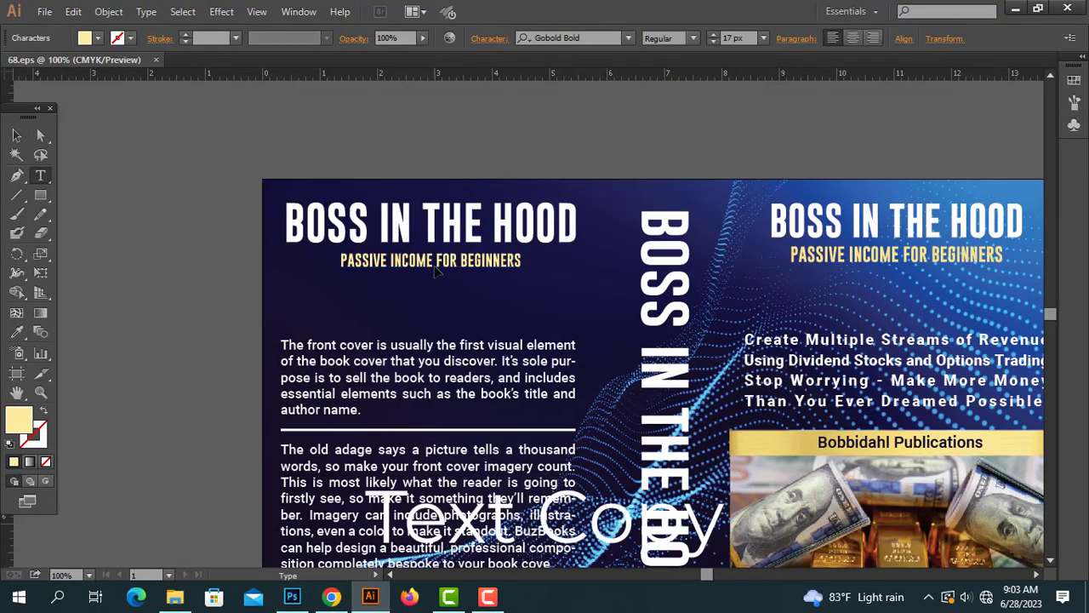
key("ctrl+a")
key("ctrl+c")
left_click(24, 136)
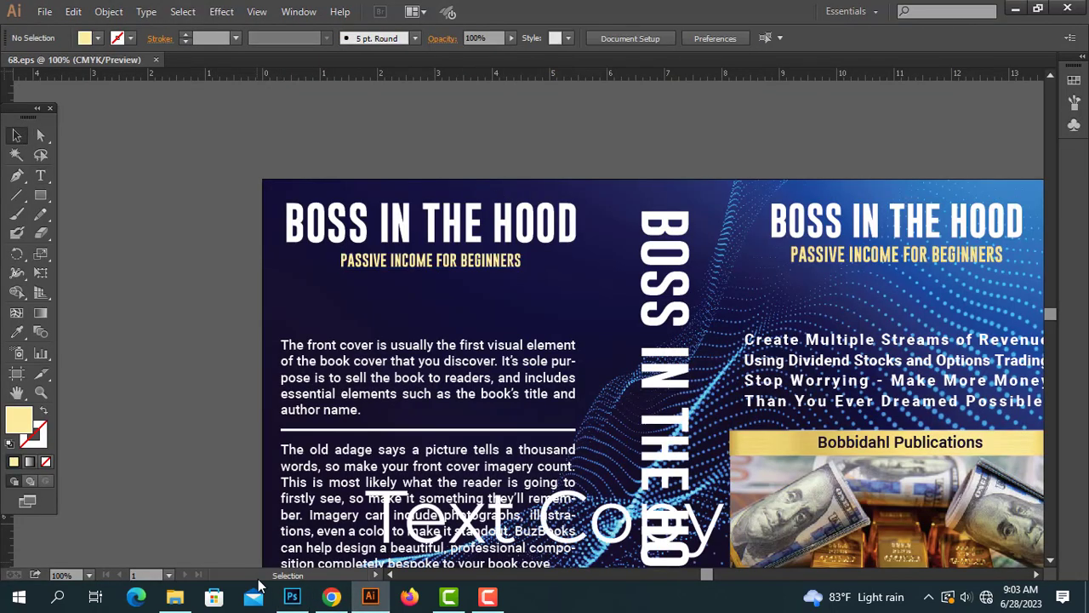
Step: Switch to Photoshop and paste the subtitle as a new text layer below the "BOSS IN THE HOOD" title
left_click(292, 595)
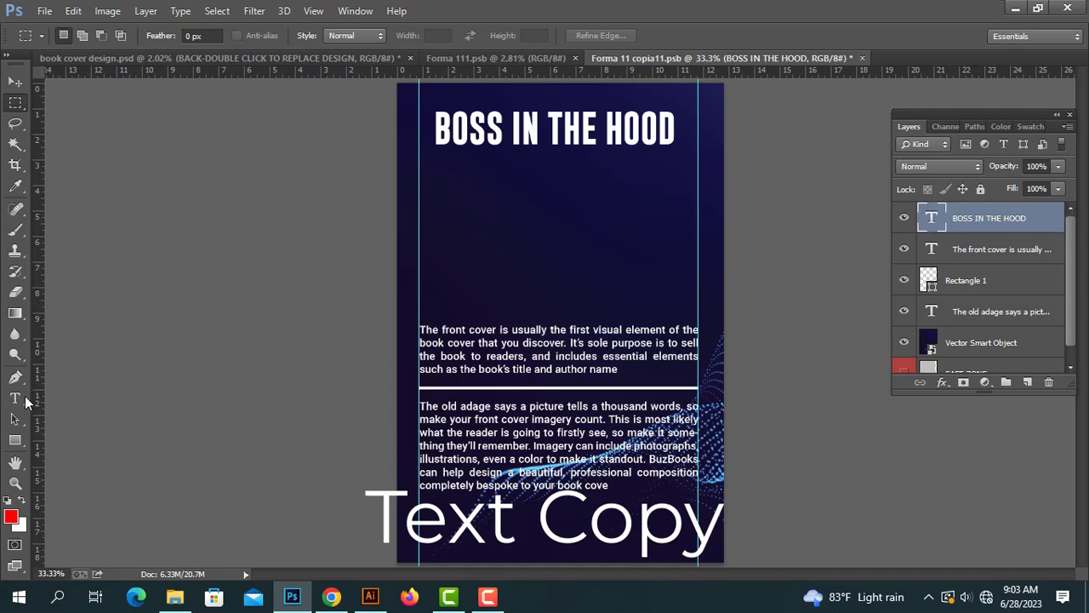
left_click(15, 398)
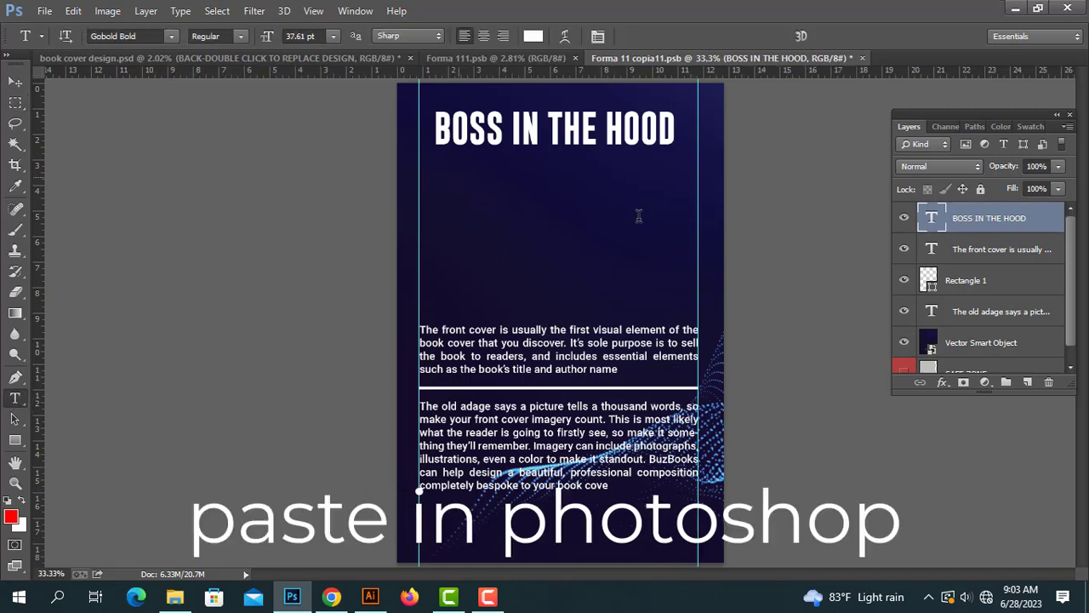
left_click(457, 174)
key("ctrl+v")
left_click(16, 83)
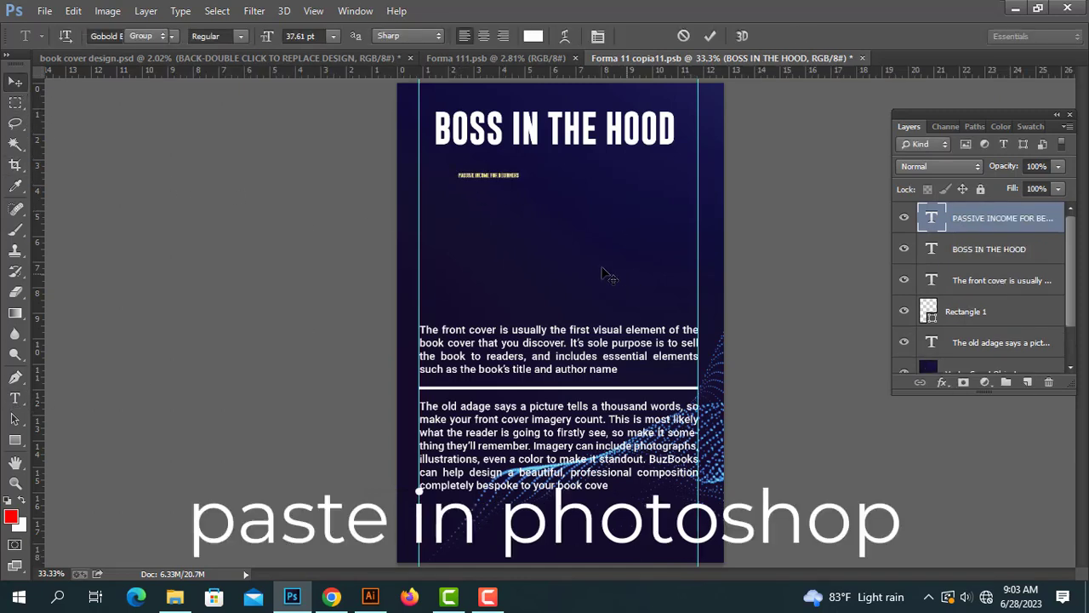
Step: Scale the subtitle proportionally to about 284% and centre it directly beneath the title
key("ctrl+t")
left_click_drag(520, 180, 630, 228)
left_click_drag(586, 182, 597, 165)
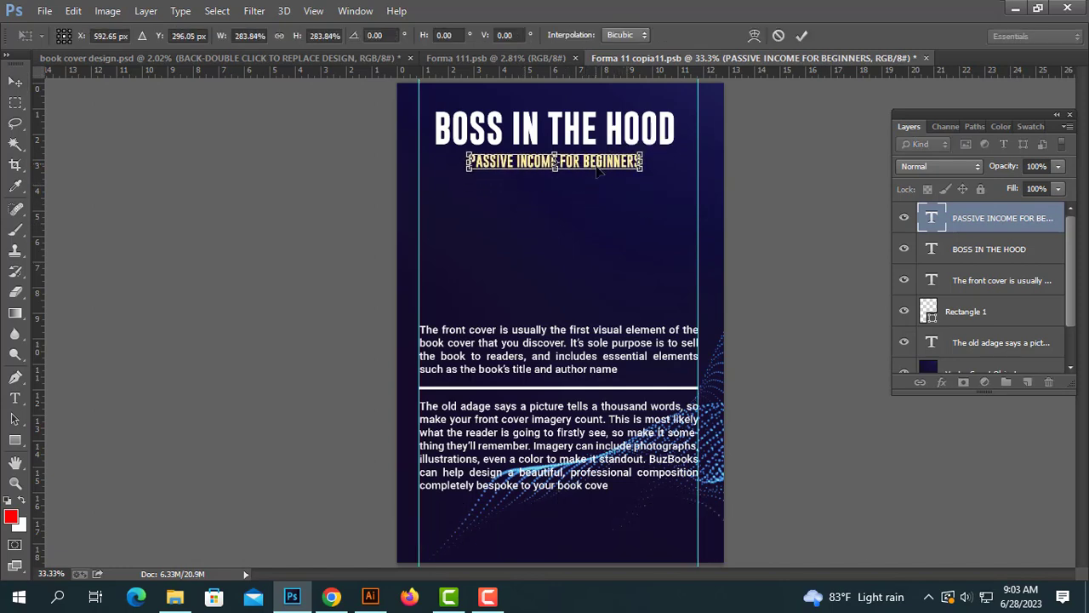
key("Return")
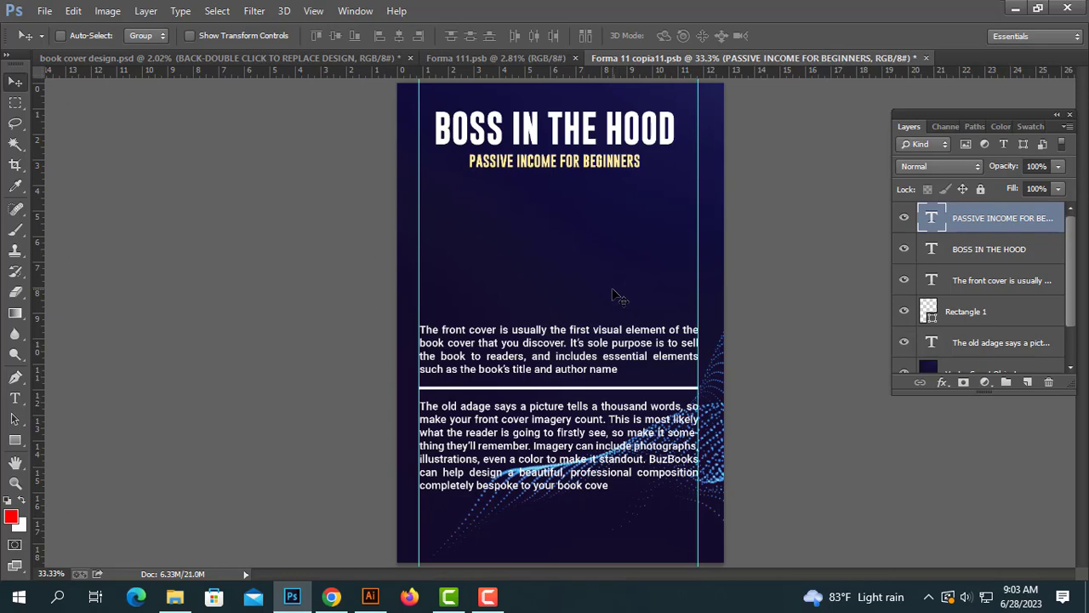
Step: Switch to Illustrator and copy the barcode image from the back cover
left_click(370, 595)
key("ctrl+minus")
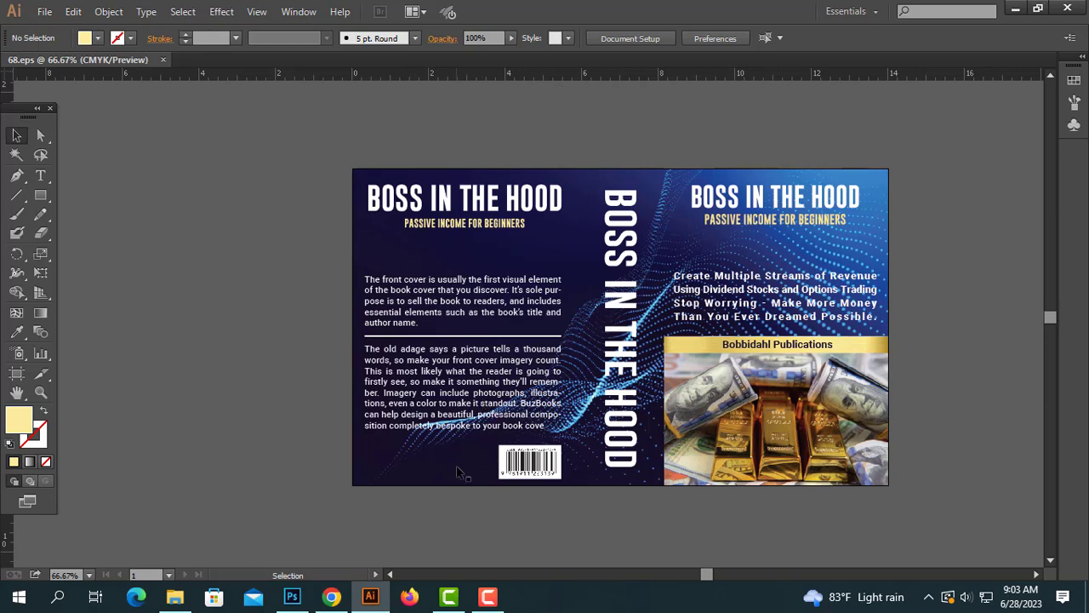
mouse_move(294, 597)
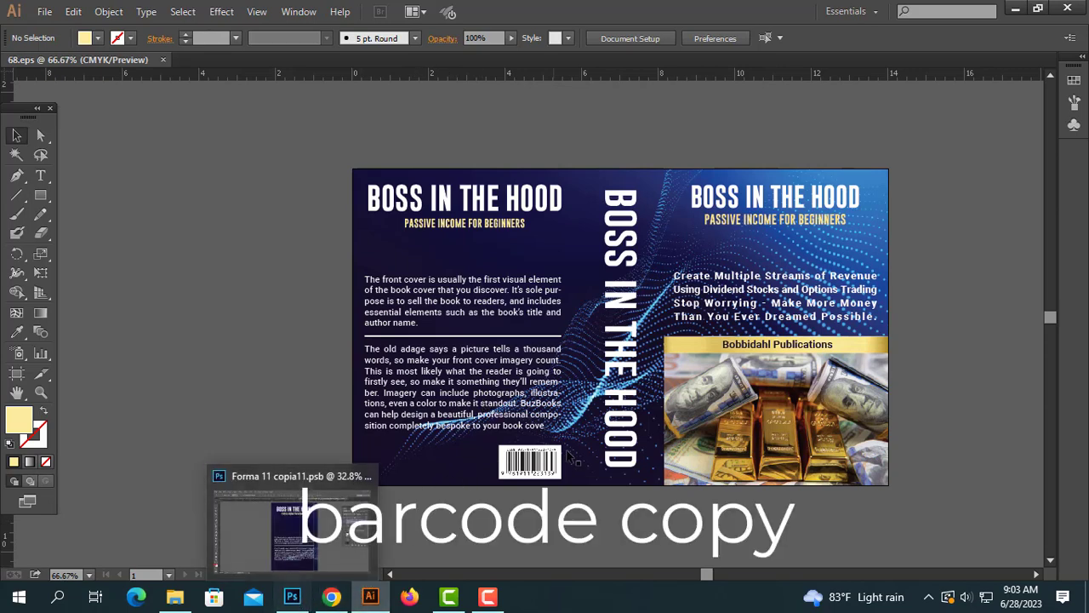
left_click(552, 462)
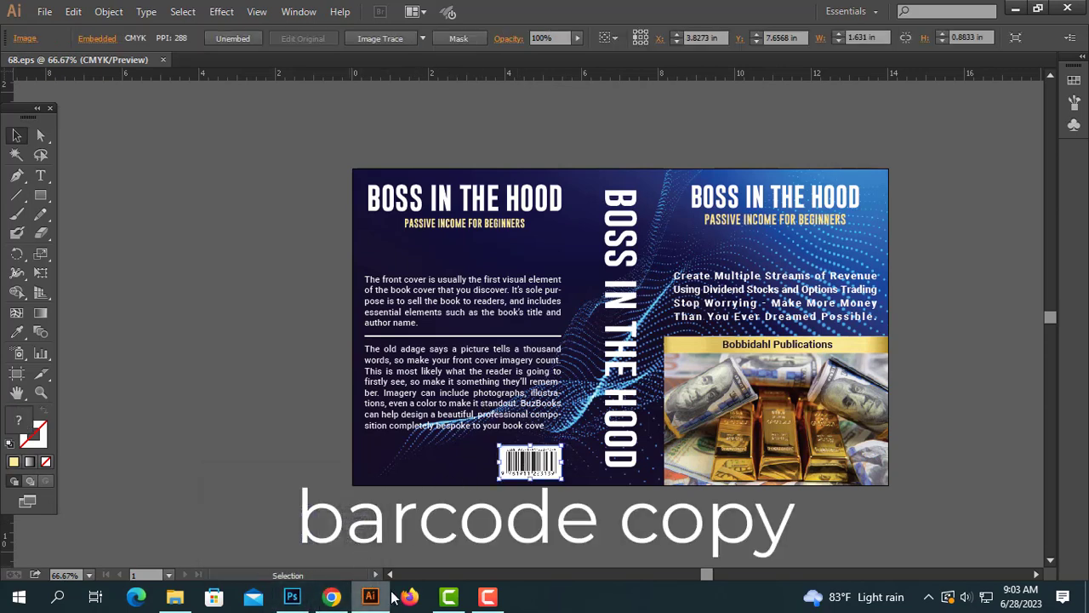
Step: Paste the barcode into the Photoshop back cover, scaled to about 191% by 189%, in the lower-right corner against the right guide
left_click(292, 596)
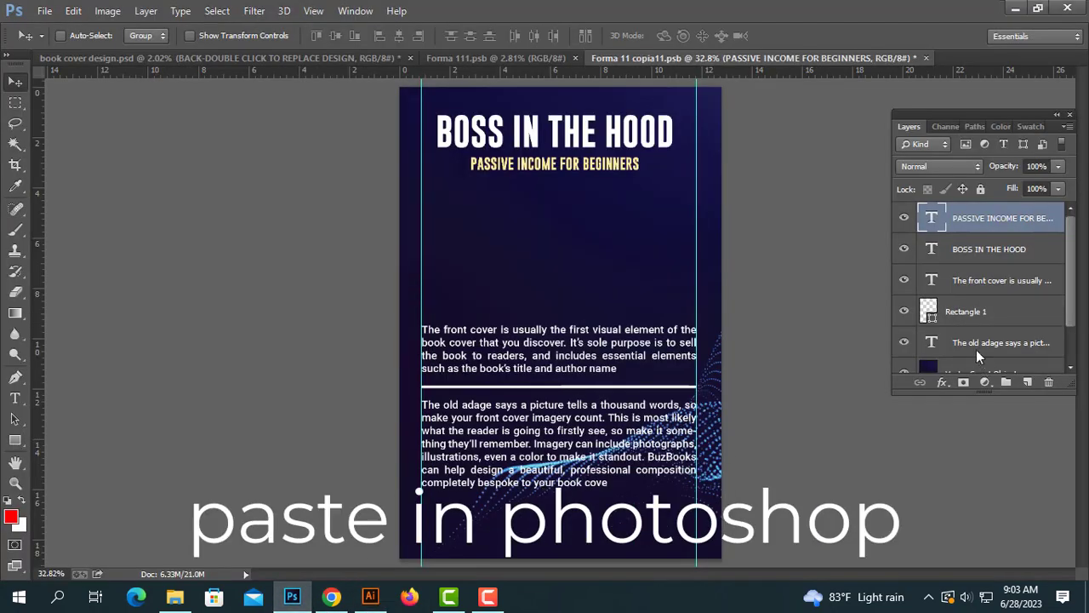
key("ctrl+v")
key("Return")
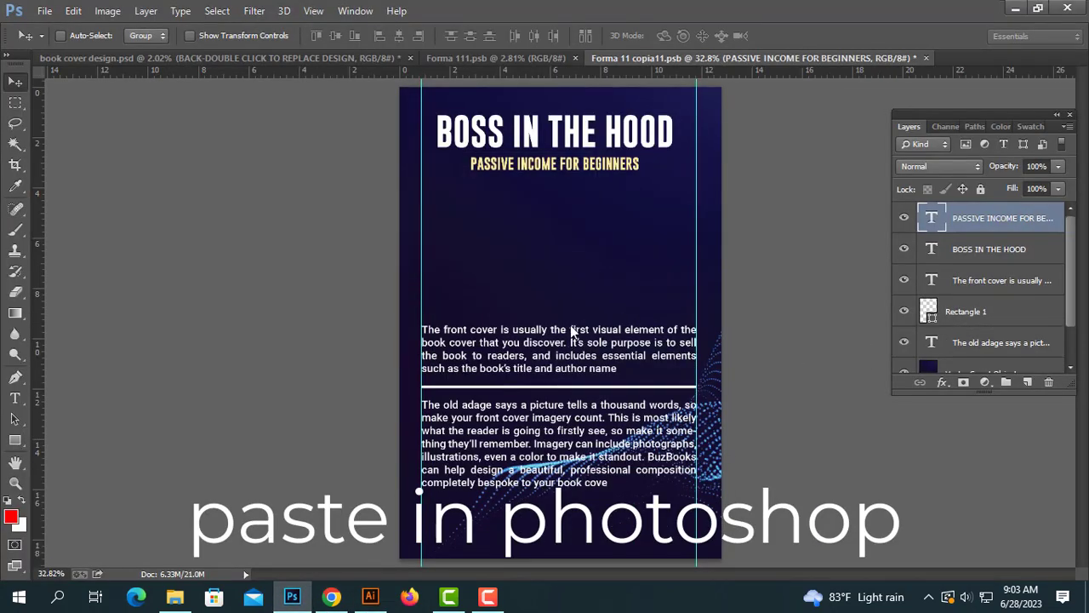
left_click_drag(582, 336, 685, 534)
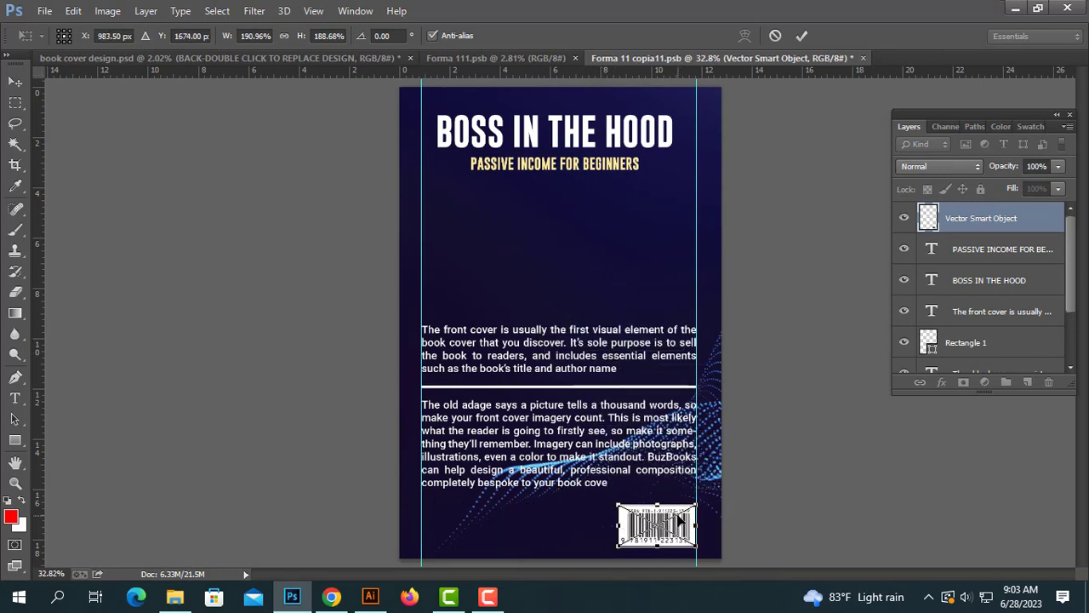
key("Return")
left_click(975, 251)
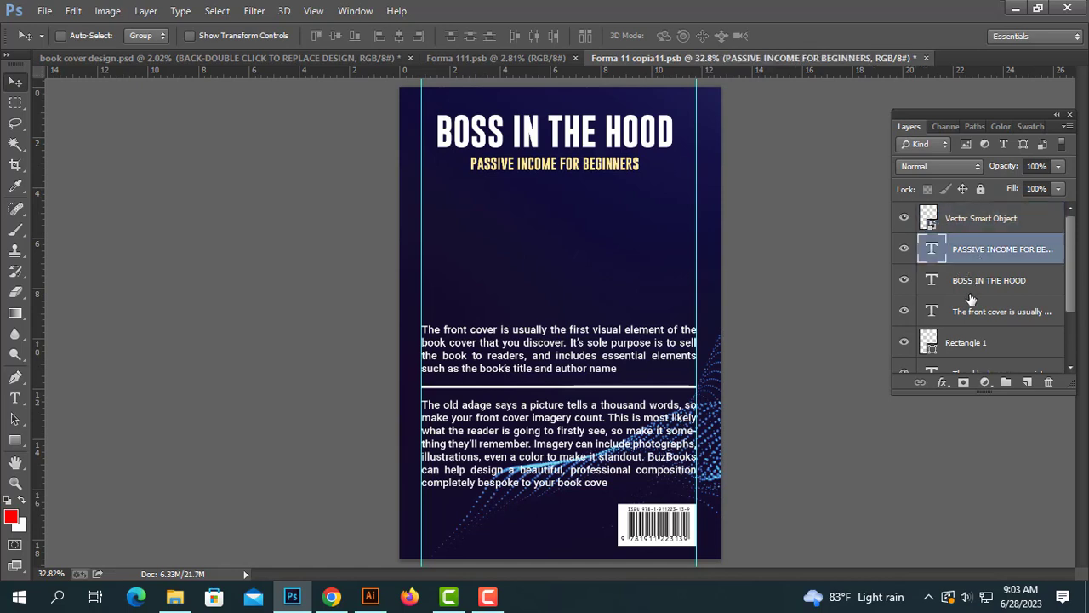
left_click(974, 285, "shift")
left_click(977, 316, "shift")
key("ctrl+t")
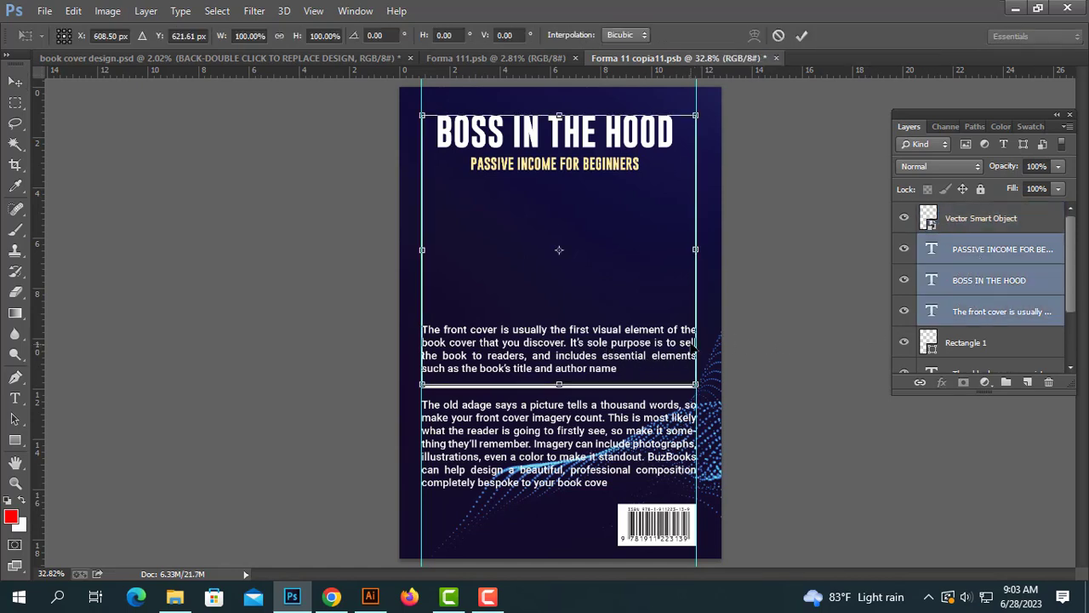
key("Return")
Step: Move the "BOSS IN THE HOOD" text layer to the top of the layer stack
left_click(985, 289)
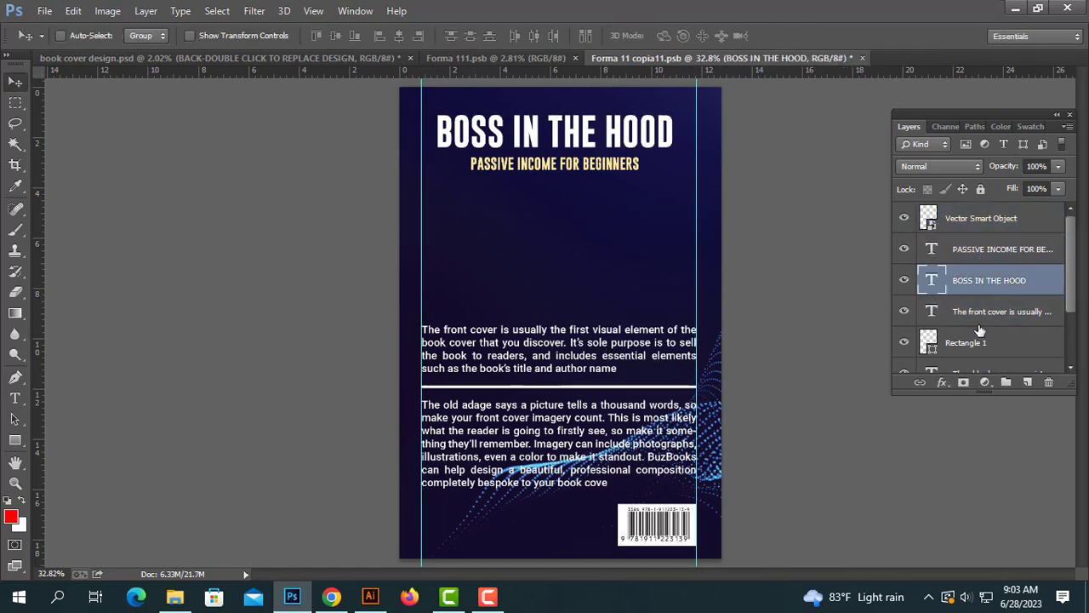
scroll(999, 318, "down", 1)
left_click(987, 283)
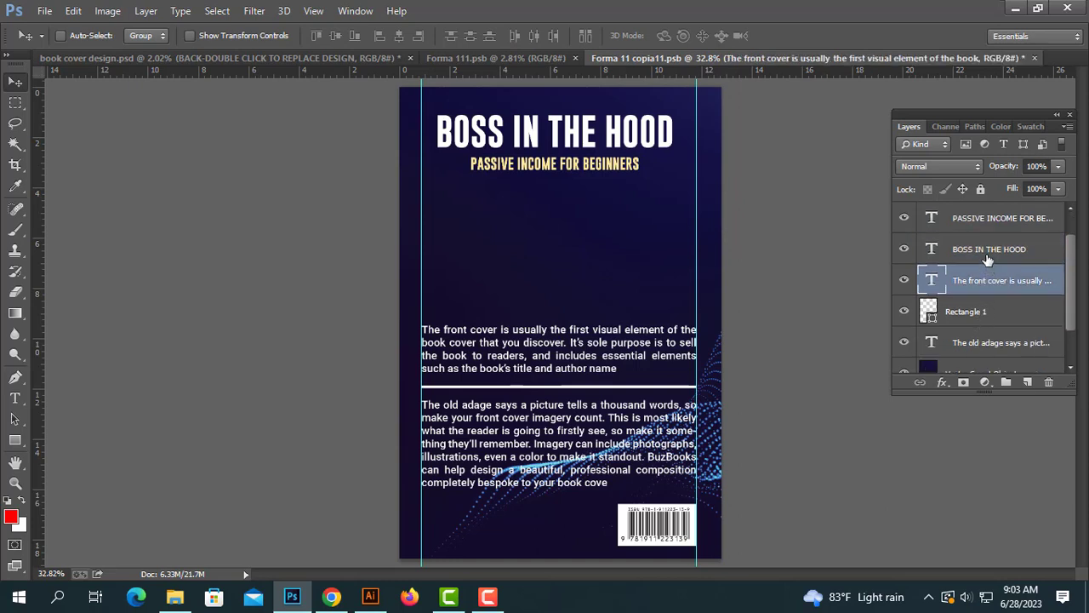
scroll(993, 295, "up", 1)
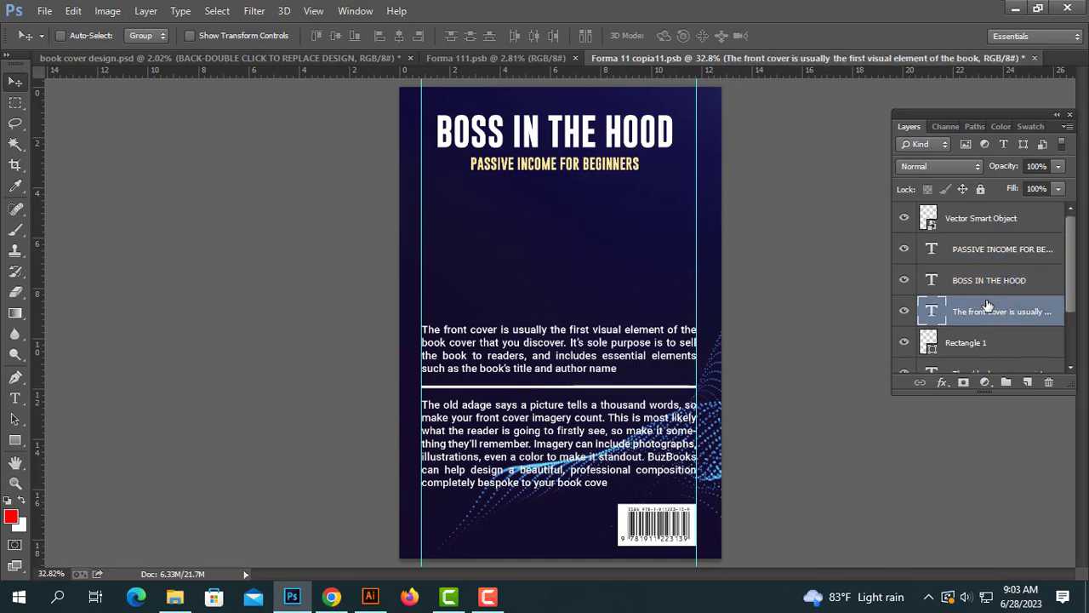
left_click_drag(983, 286, 968, 215)
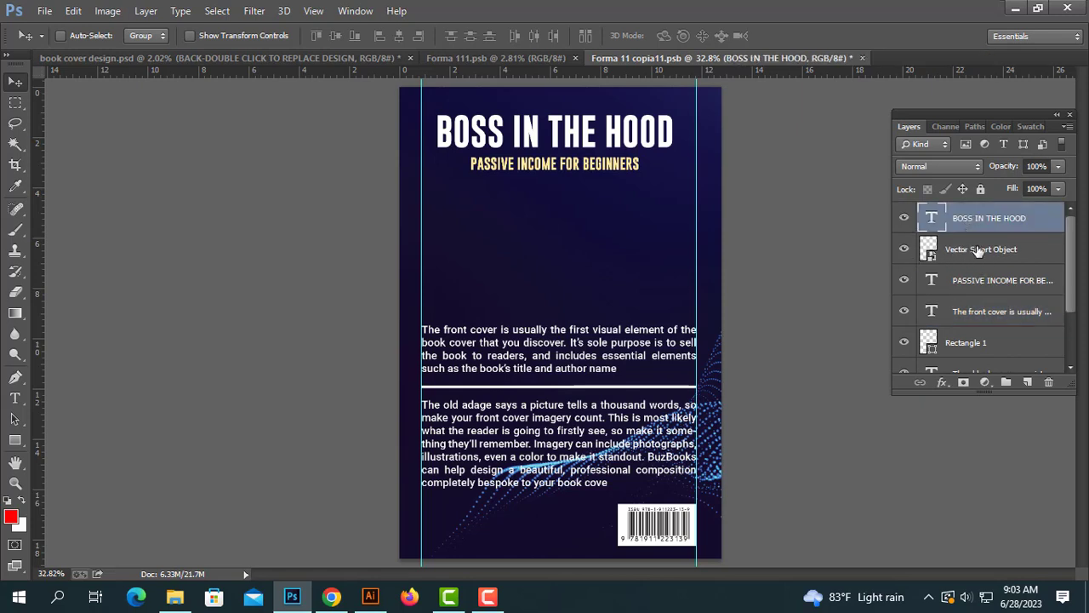
Step: Rename the barcode's smart object layer as "barcode" and move it directly above the Rectangle 1 layer
double_click(978, 248)
type("barcode")
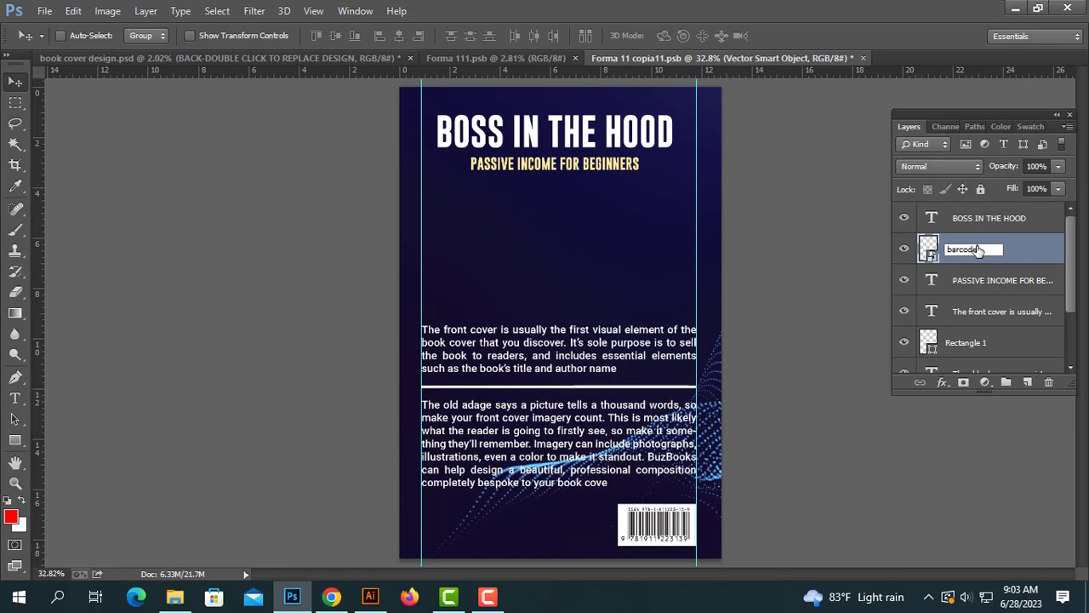
key("Return")
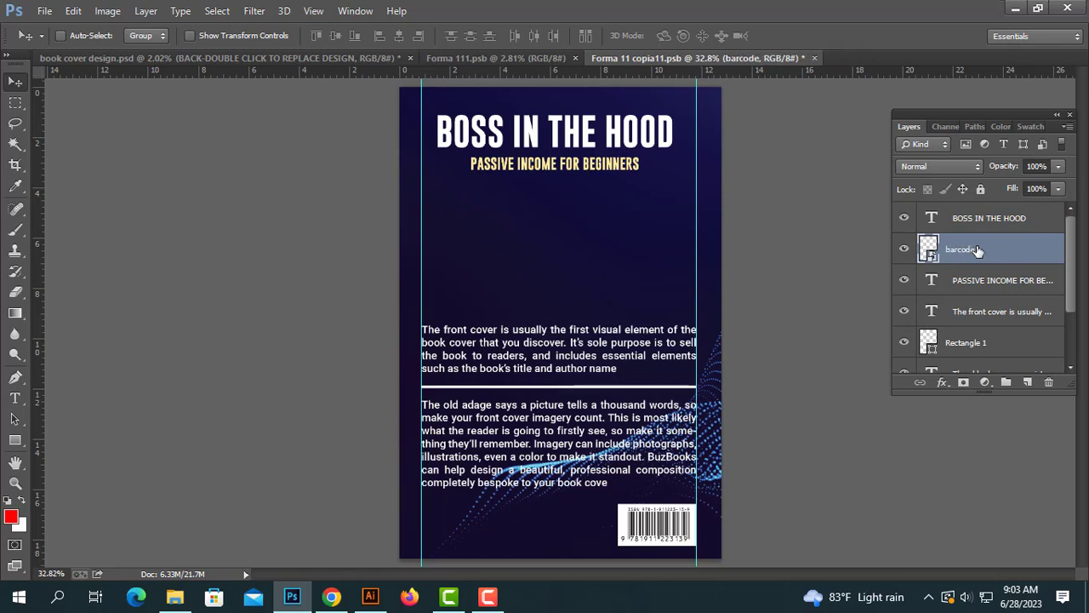
left_click_drag(978, 250, 1000, 335)
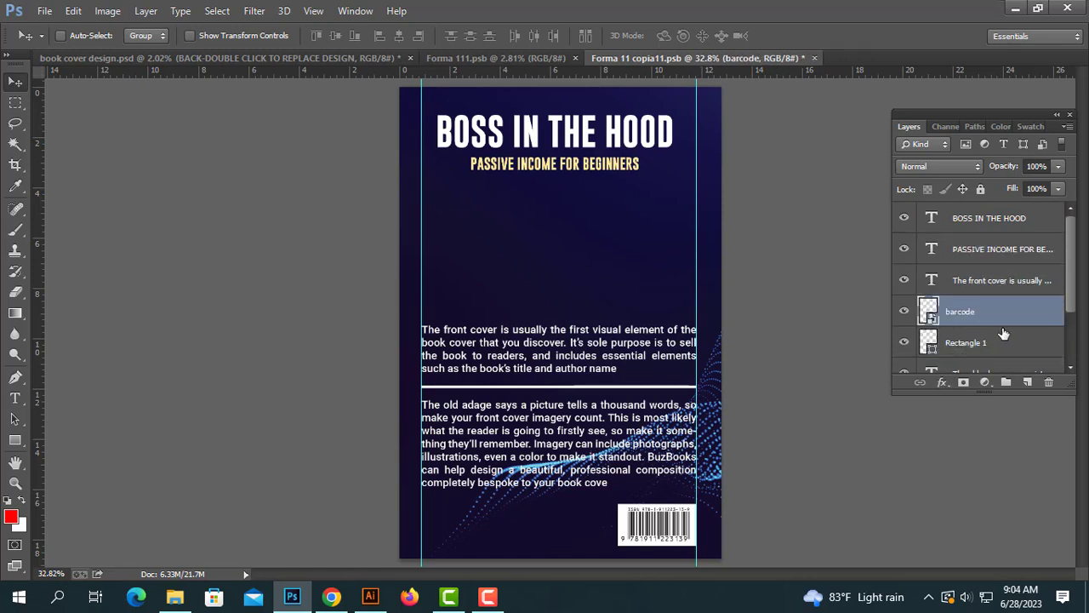
Step: Reorder the layers so "The old adage says" paragraph and Rectangle 1 sit directly above the barcode layer
left_click(987, 282)
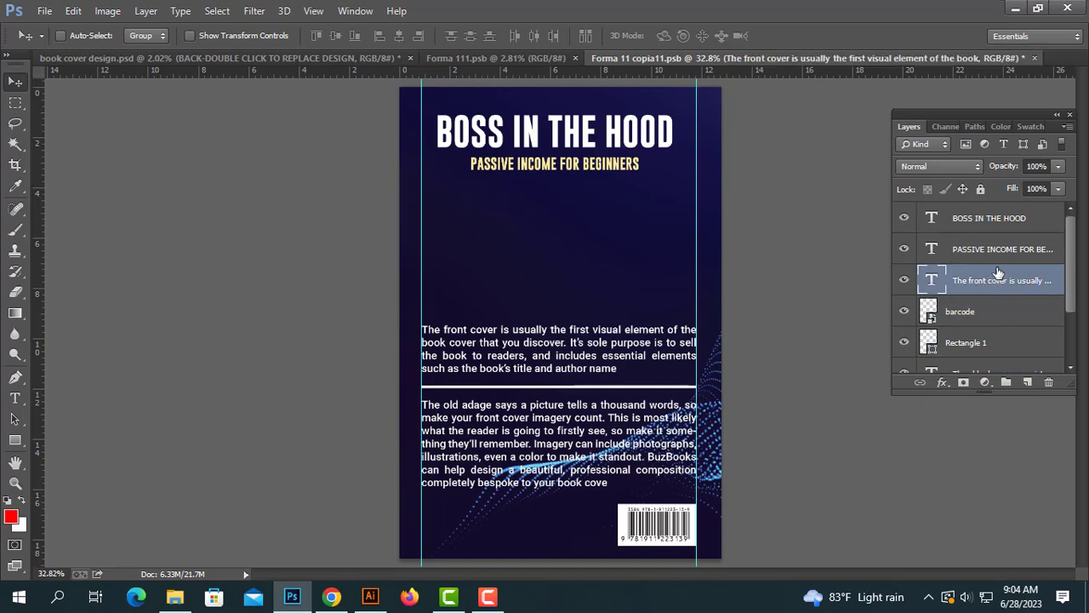
left_click(983, 248)
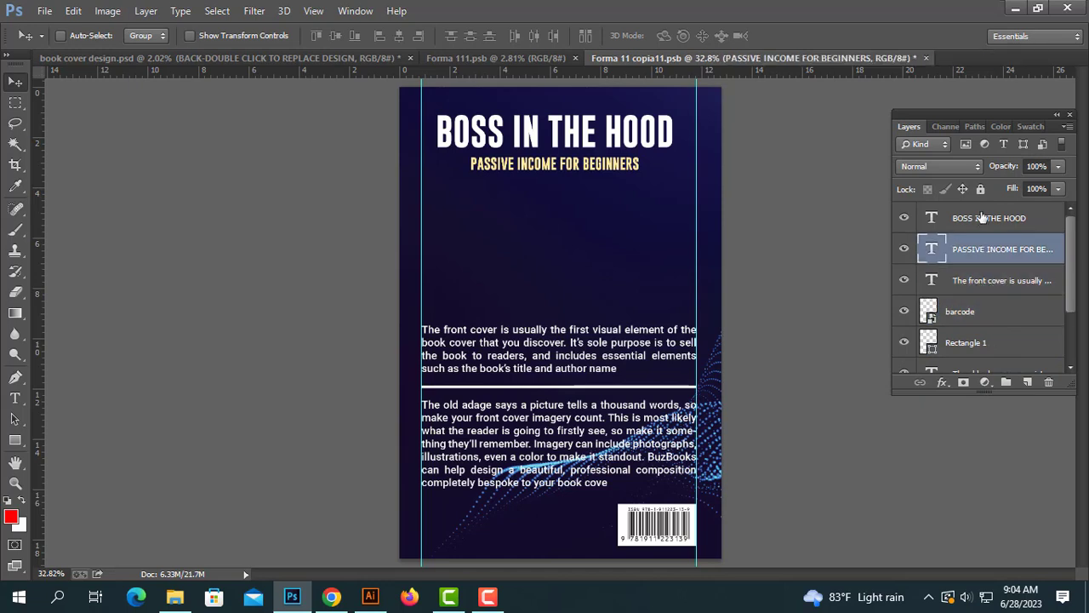
left_click(983, 220, "shift")
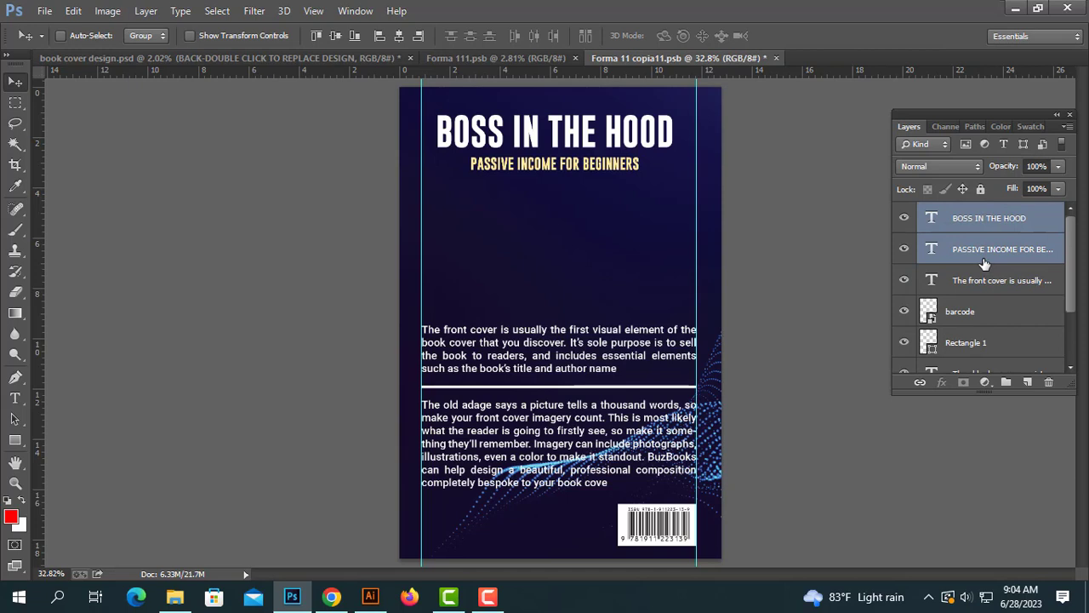
scroll(984, 299, "down", 1)
scroll(979, 259, "up", 1)
left_click(979, 288)
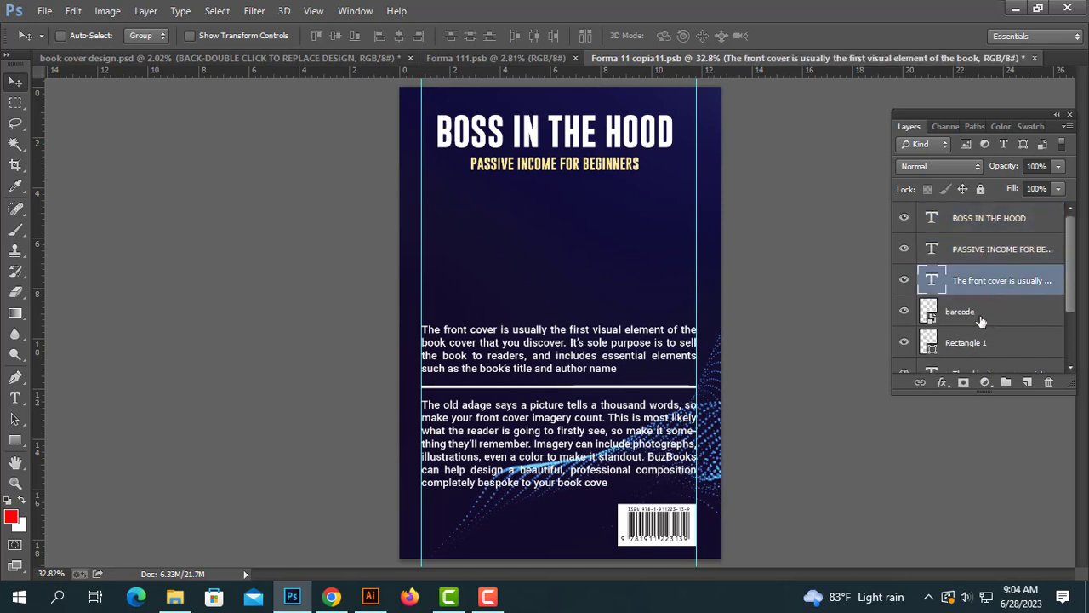
scroll(981, 322, "down", 1)
left_click_drag(986, 344, 984, 268)
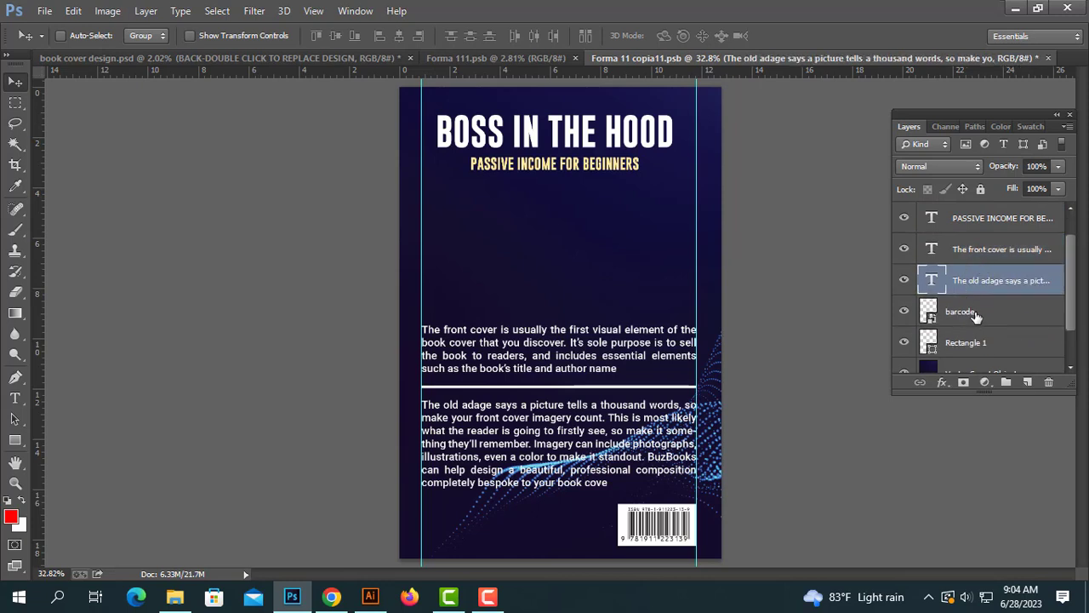
left_click_drag(982, 344, 987, 291)
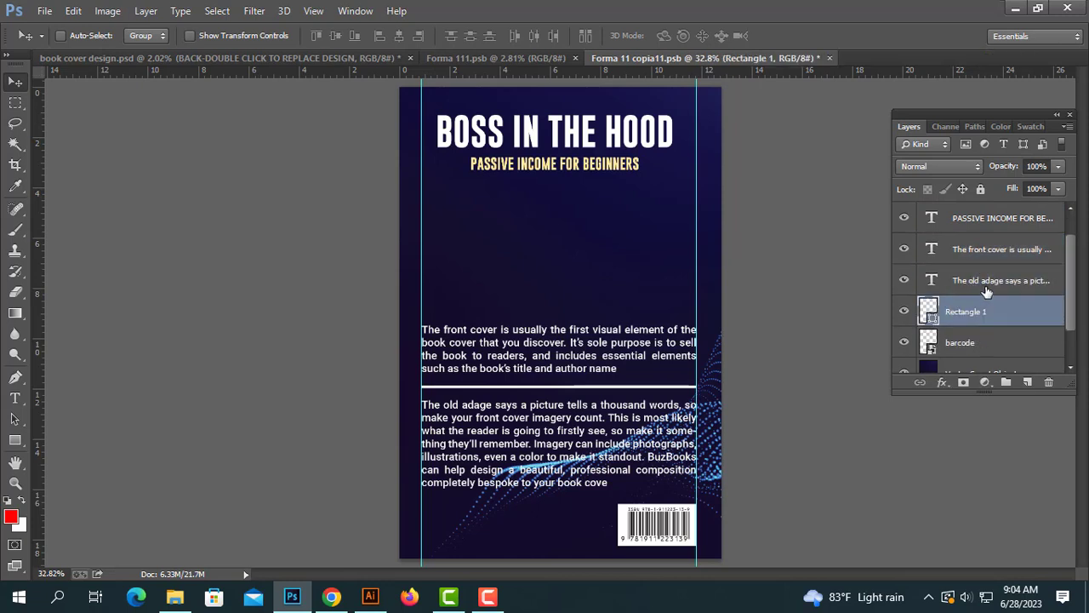
Step: Move both paragraphs and the Rectangle 1 divider line up together, clear of most of the blue dotted wave
left_click(981, 276, "ctrl")
left_click(981, 252, "ctrl")
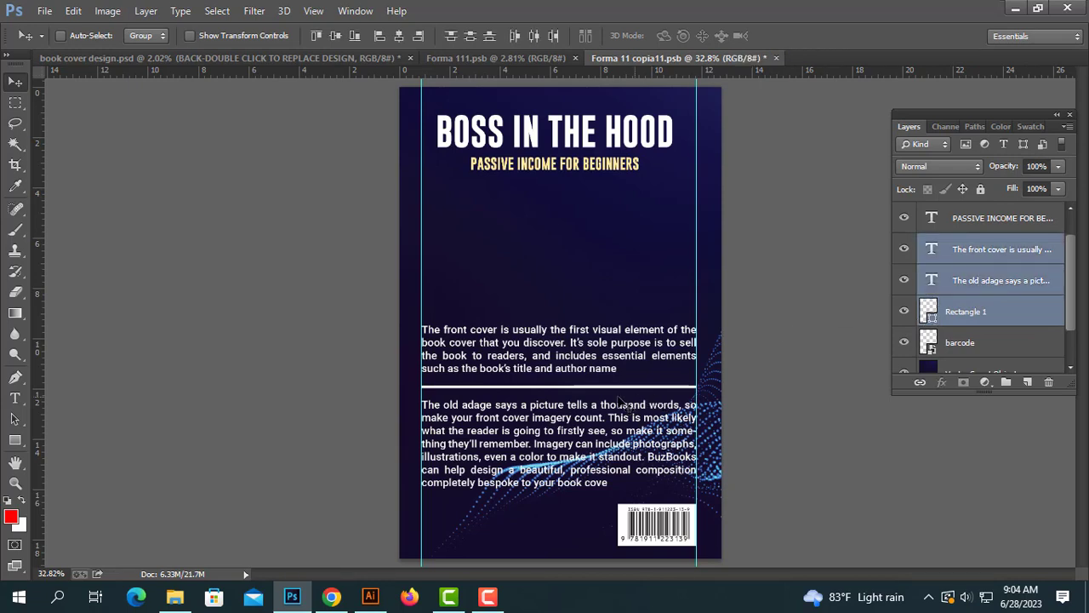
left_click_drag(571, 432, 587, 379)
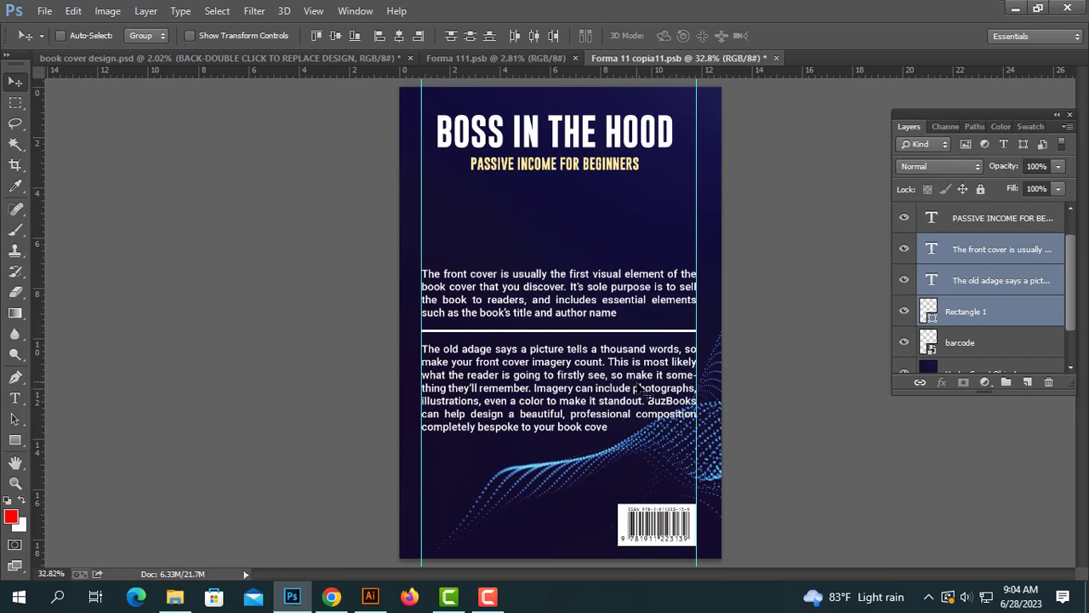
Step: Extend the text box of "The old adage says" paragraph downward to make room for wider line spacing
left_click(985, 281)
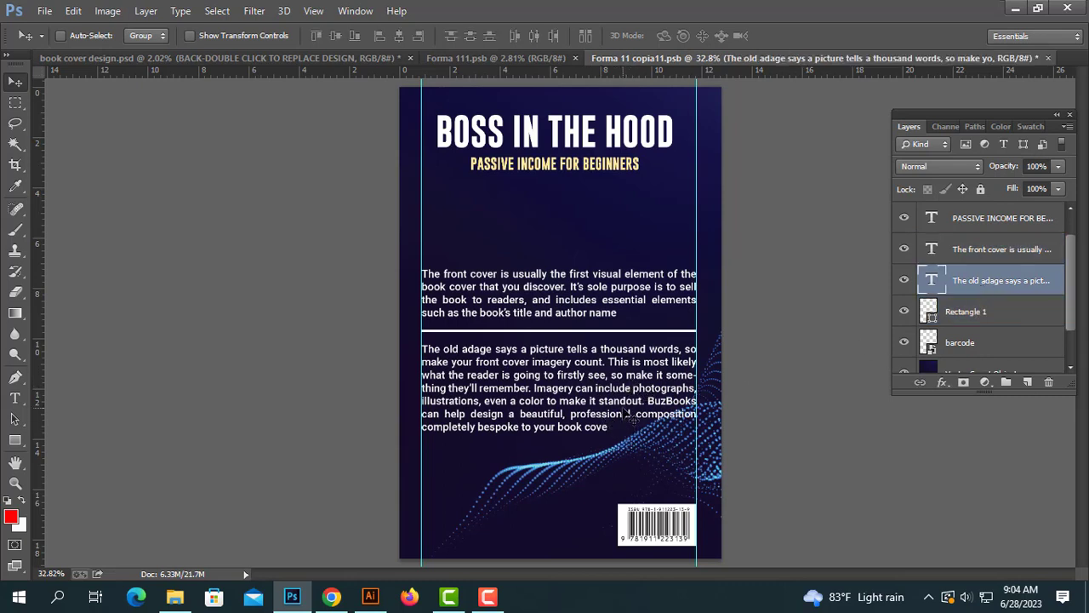
key("t")
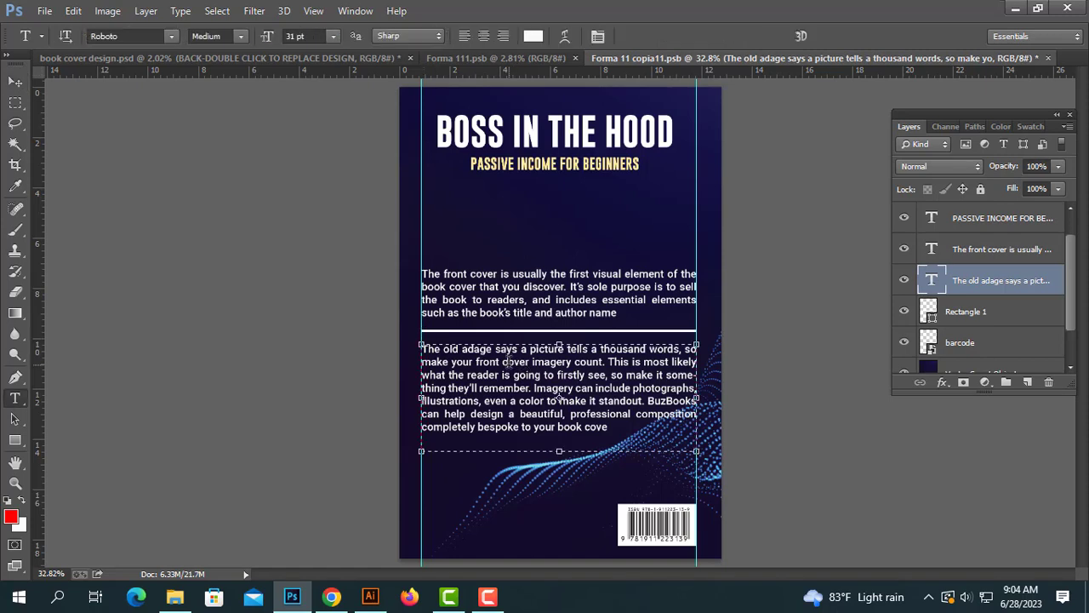
left_click(507, 362)
left_click_drag(561, 448, 559, 471)
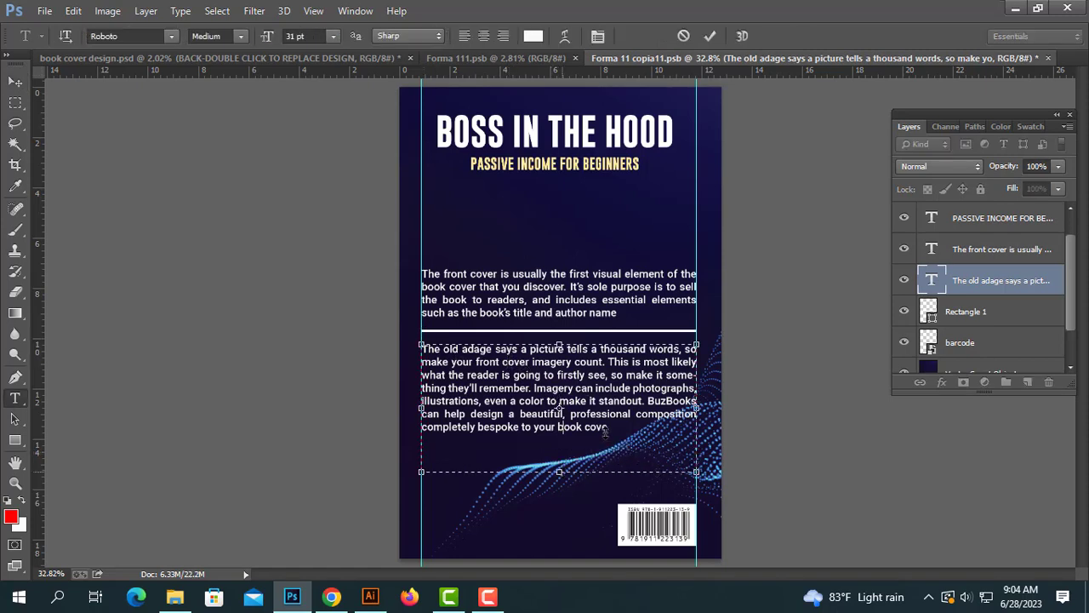
Step: Set the leading of all text in "The old adage says" paragraph to 45 pt
left_click_drag(607, 427, 418, 341)
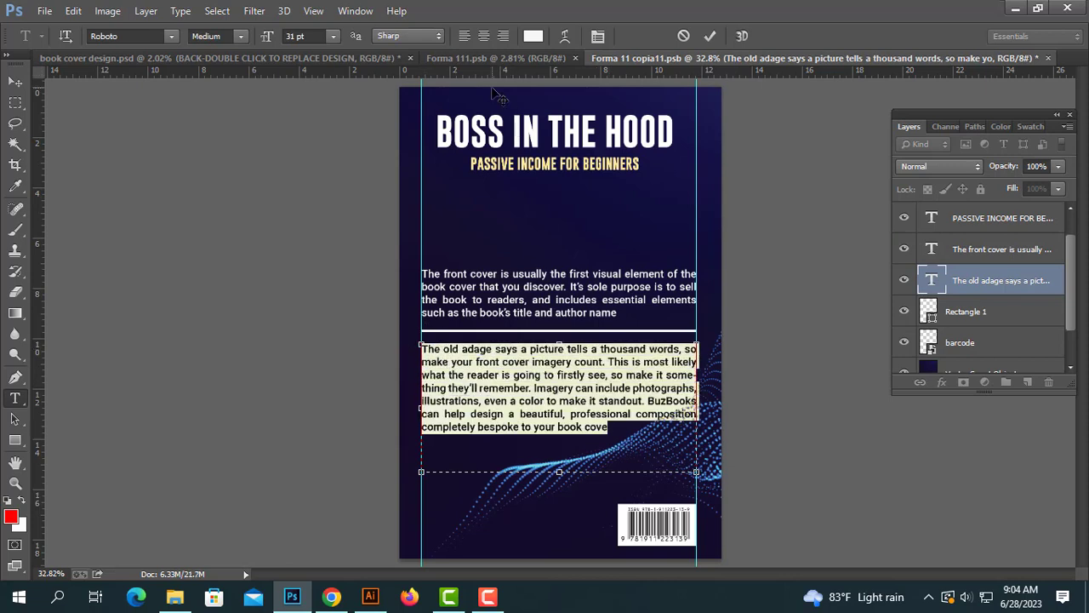
key("ctrl+t")
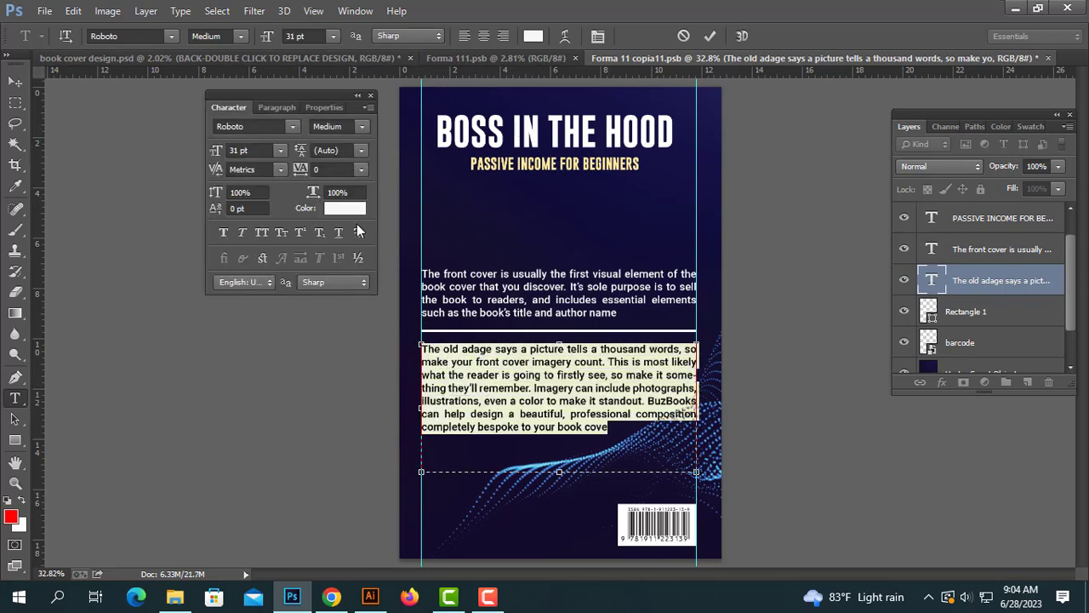
left_click(361, 151)
left_click(345, 295)
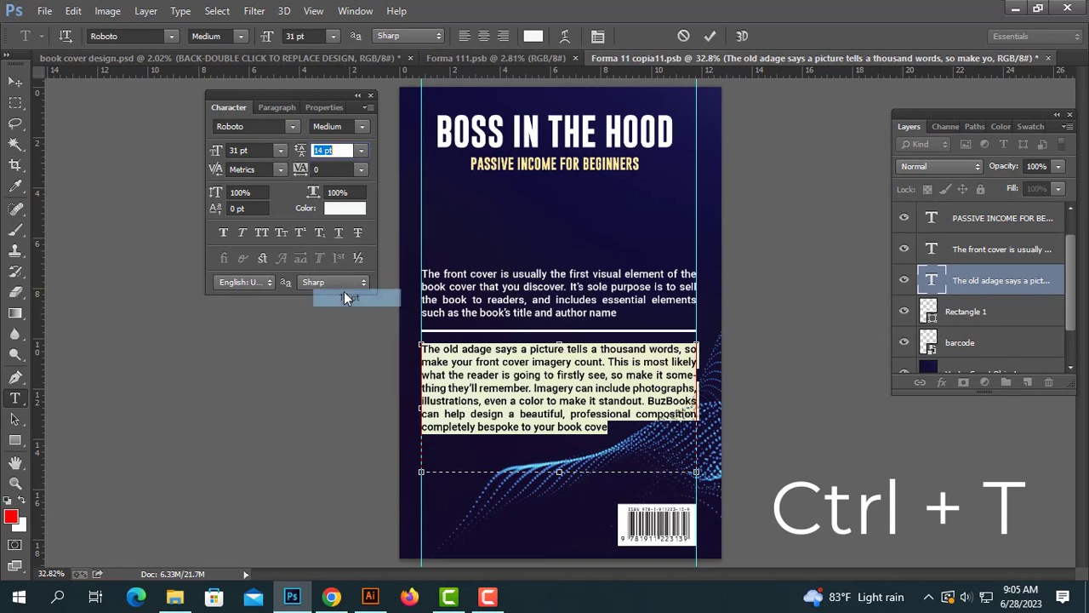
left_click(361, 151)
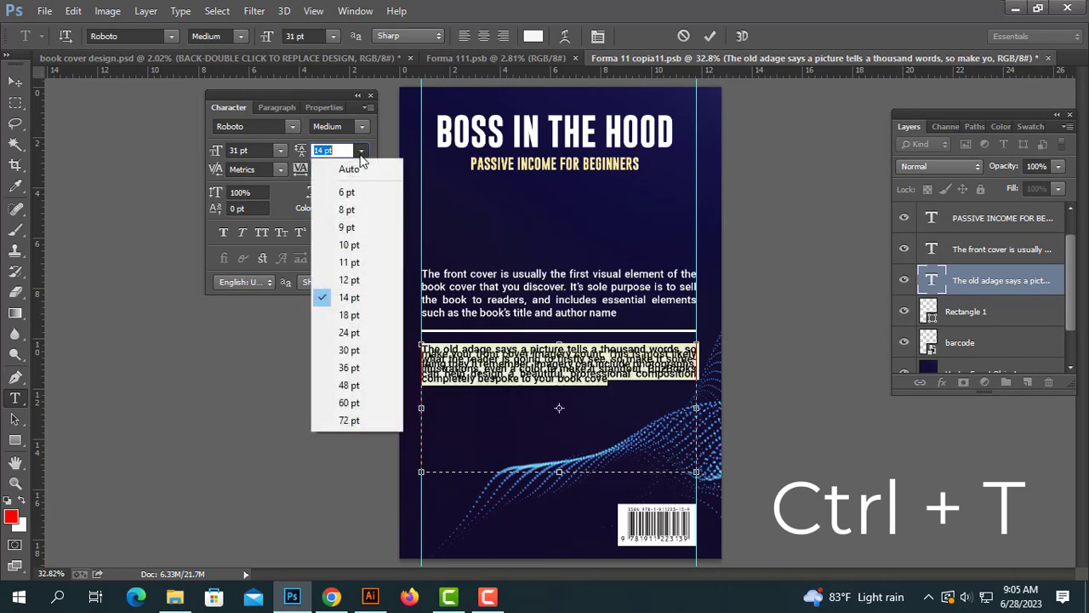
key("ctrl+Return")
key("v")
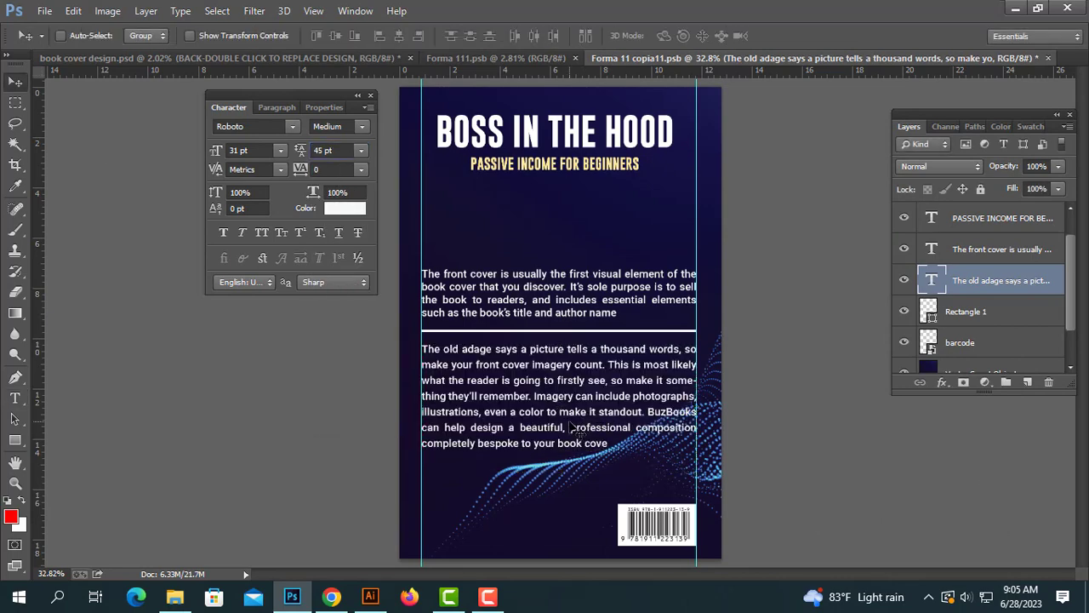
Step: Move "The old adage says" paragraph down to just above the barcode and place the Rectangle 1 line right above it
left_click_drag(571, 427, 572, 459)
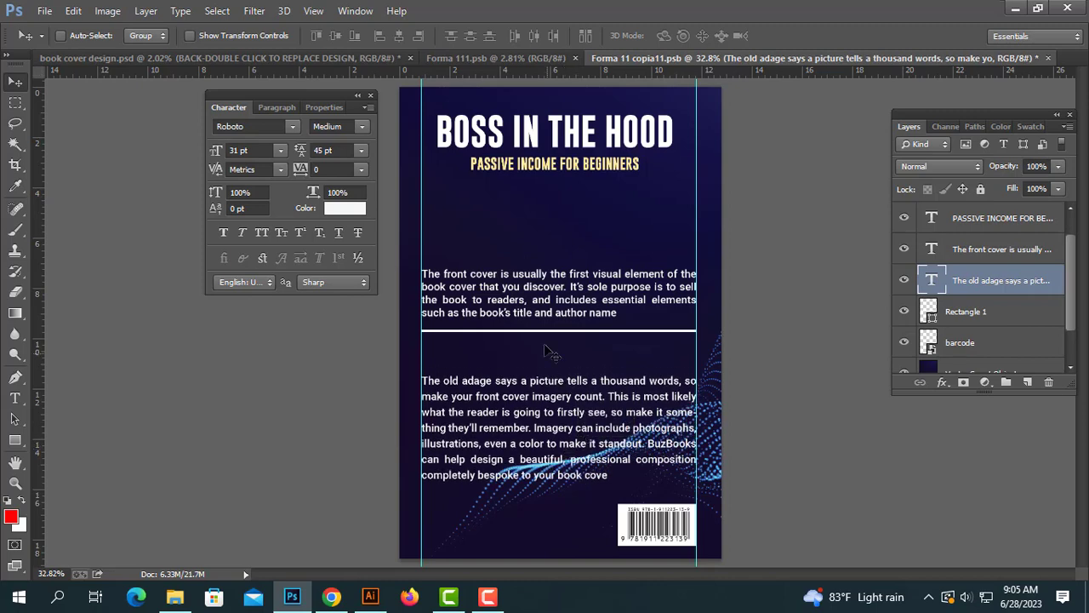
left_click(953, 315)
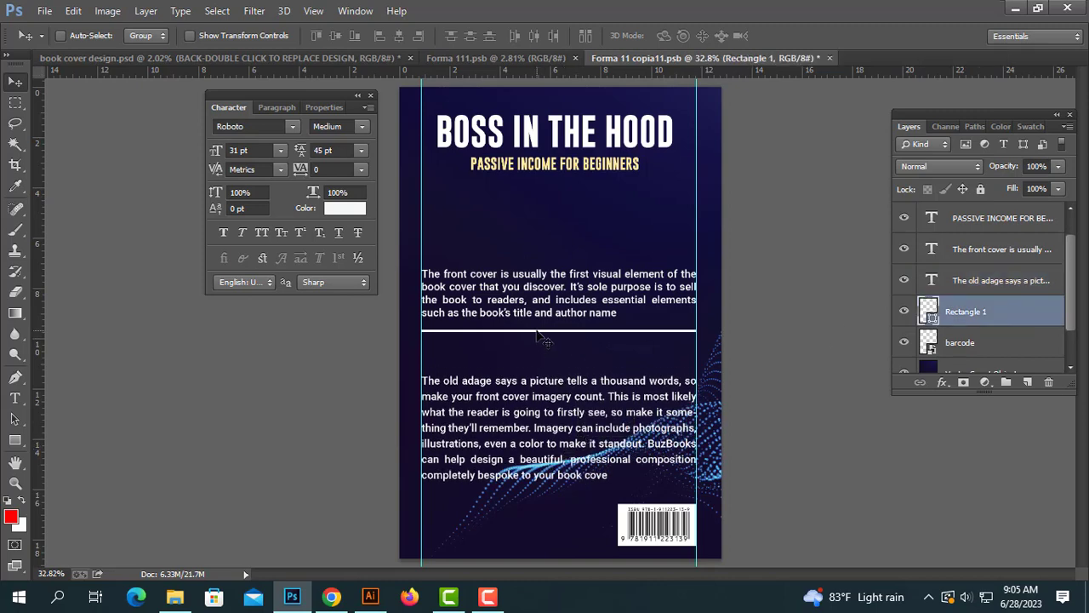
left_click_drag(537, 334, 530, 368)
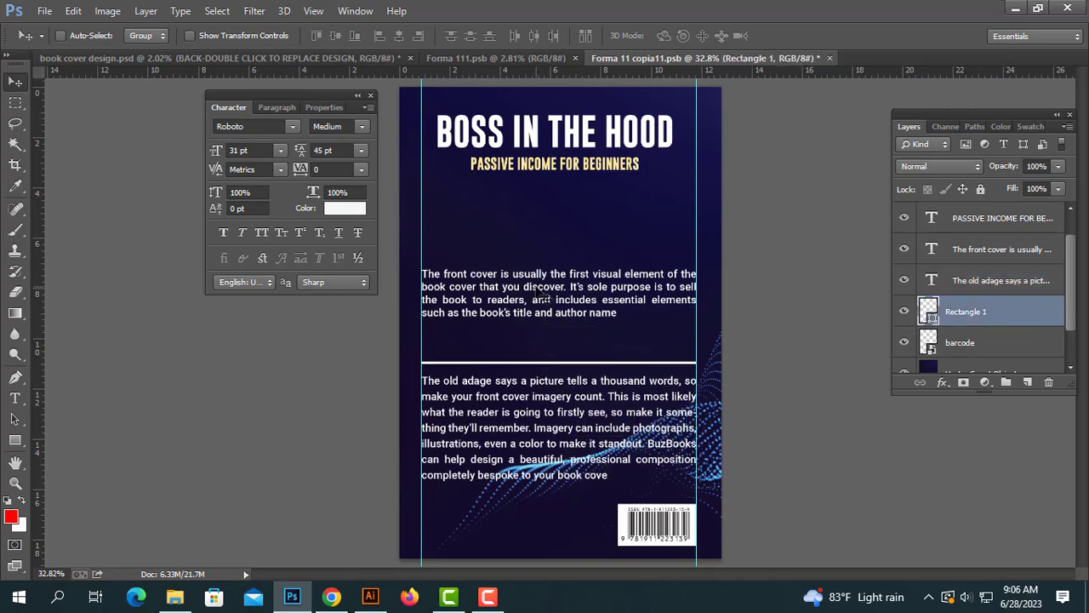
Step: Set the leading of "The front cover is usually" paragraph to 45 pt and extend its text box down to the divider line
left_click(976, 254)
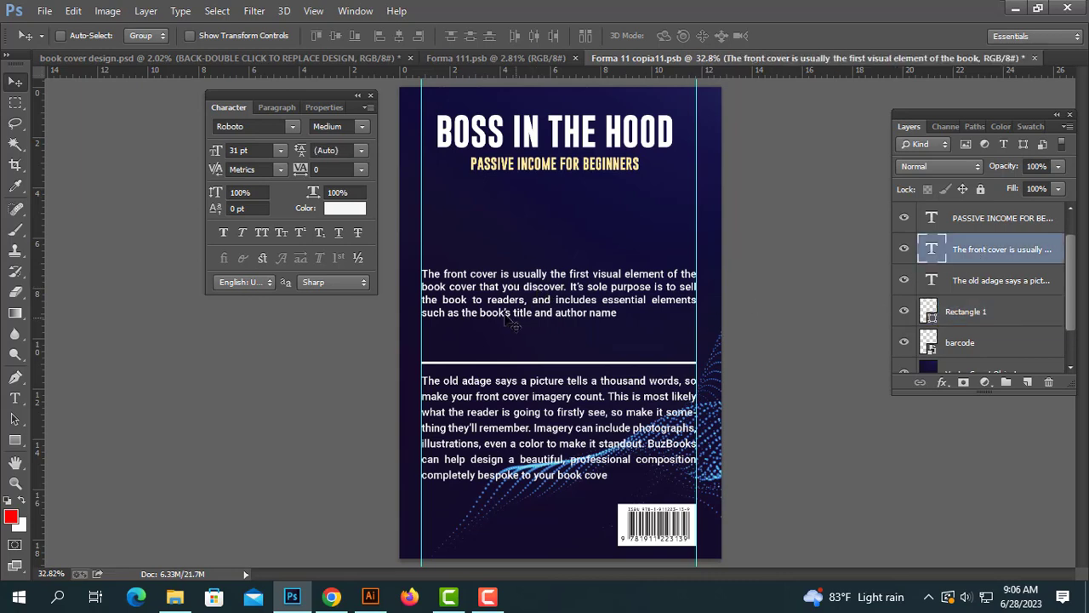
key("t")
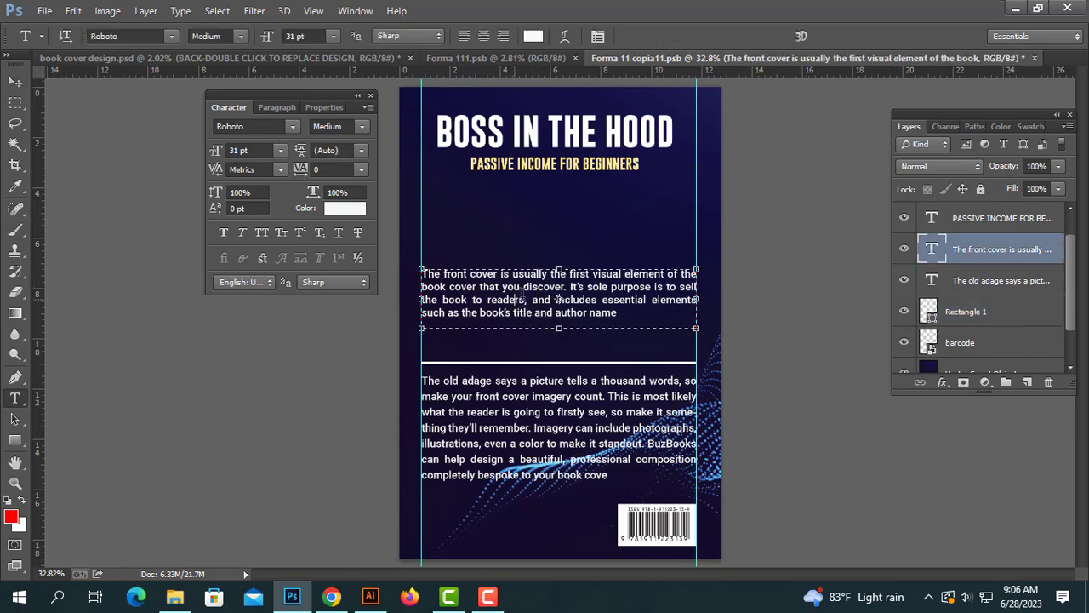
left_click(519, 296)
key("ctrl+a")
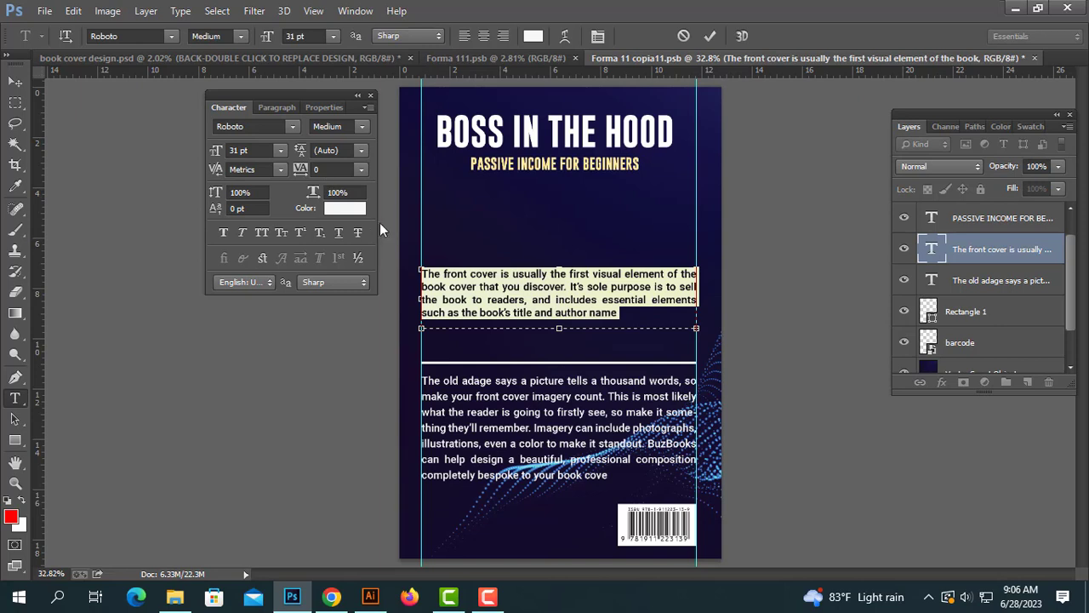
left_click(340, 148)
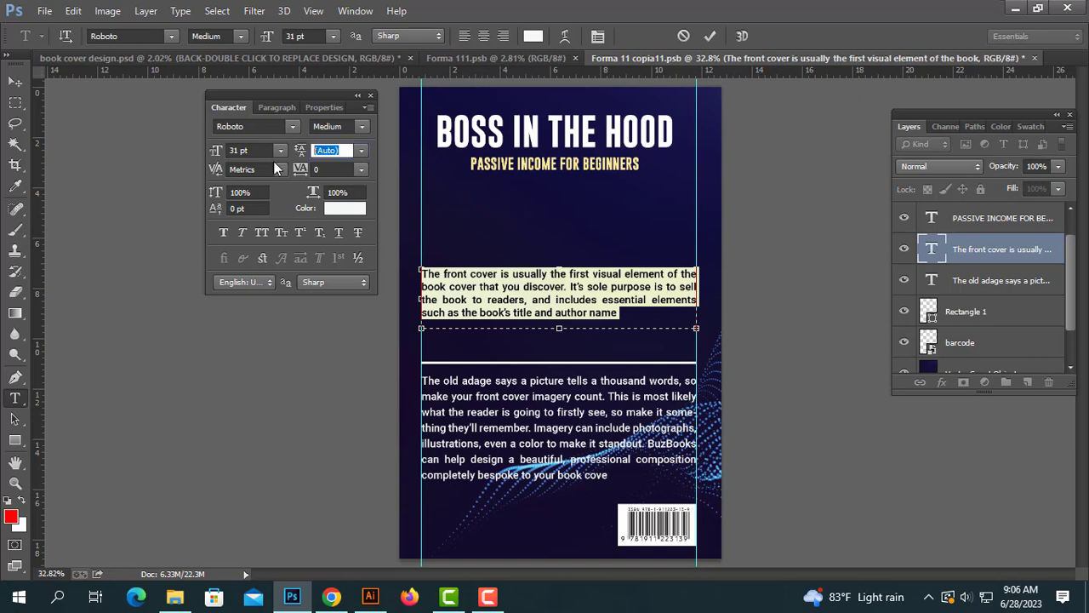
type("45")
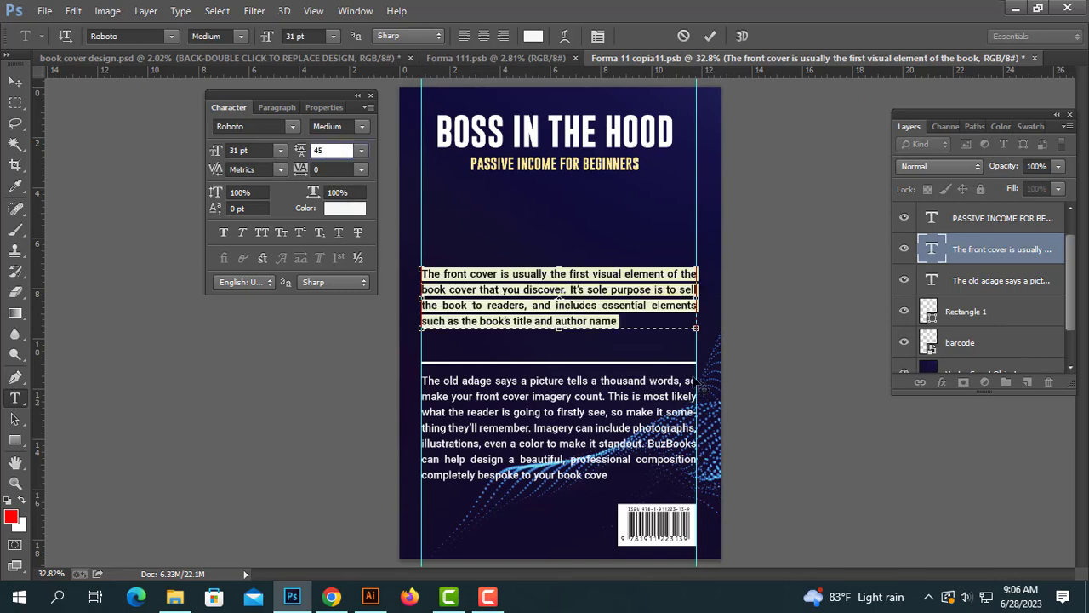
left_click_drag(556, 334, 554, 360)
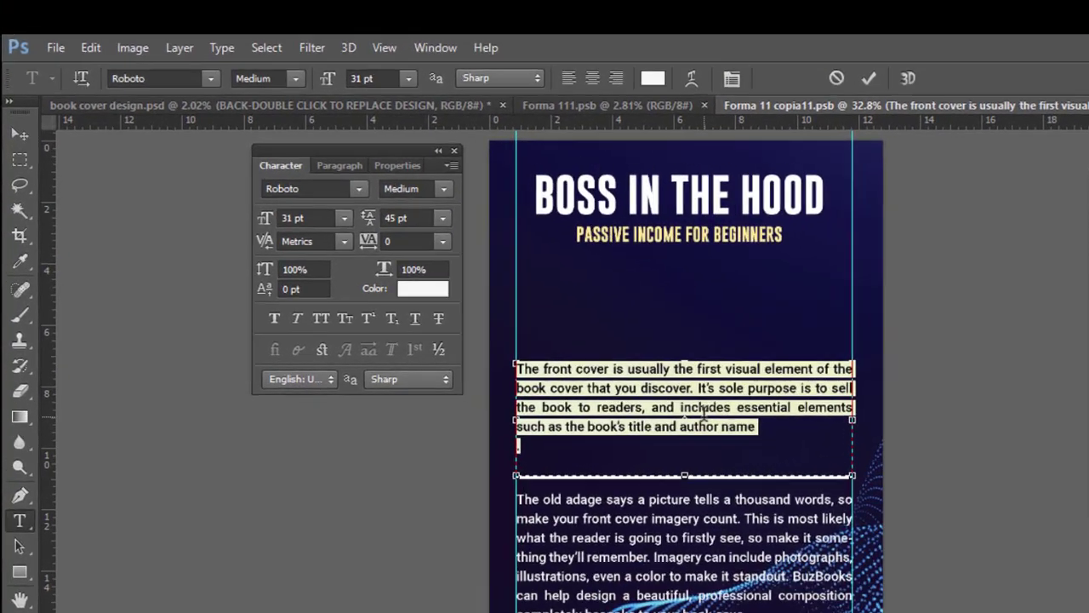
Step: Set the leading of the four lines of "The front cover is usually" paragraph to 50 pt
left_click(619, 320)
left_click_drag(940, 562, 643, 479)
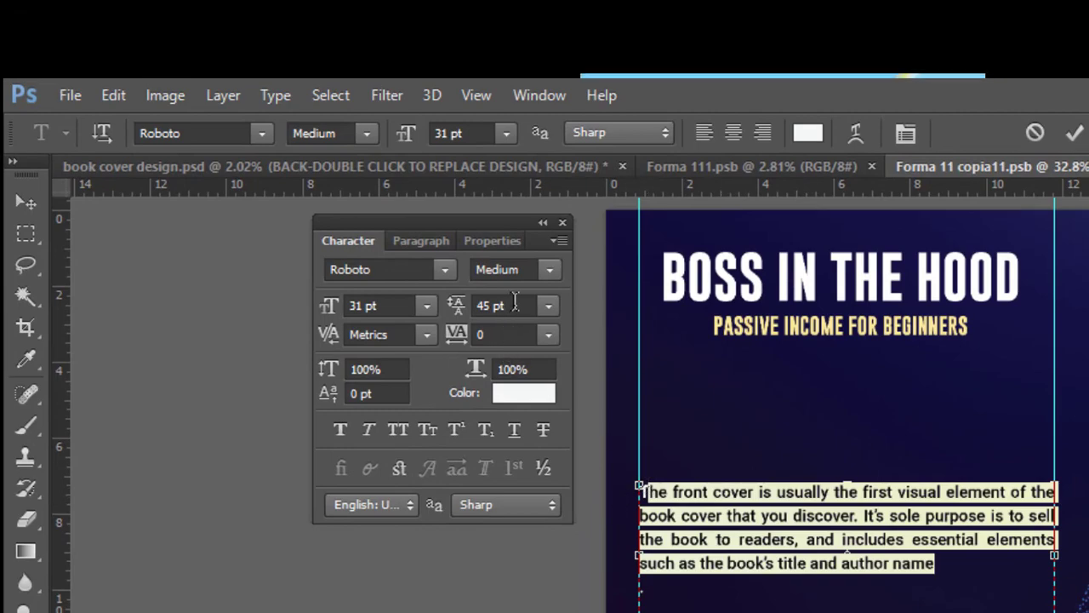
left_click_drag(516, 303, 316, 307)
type("50")
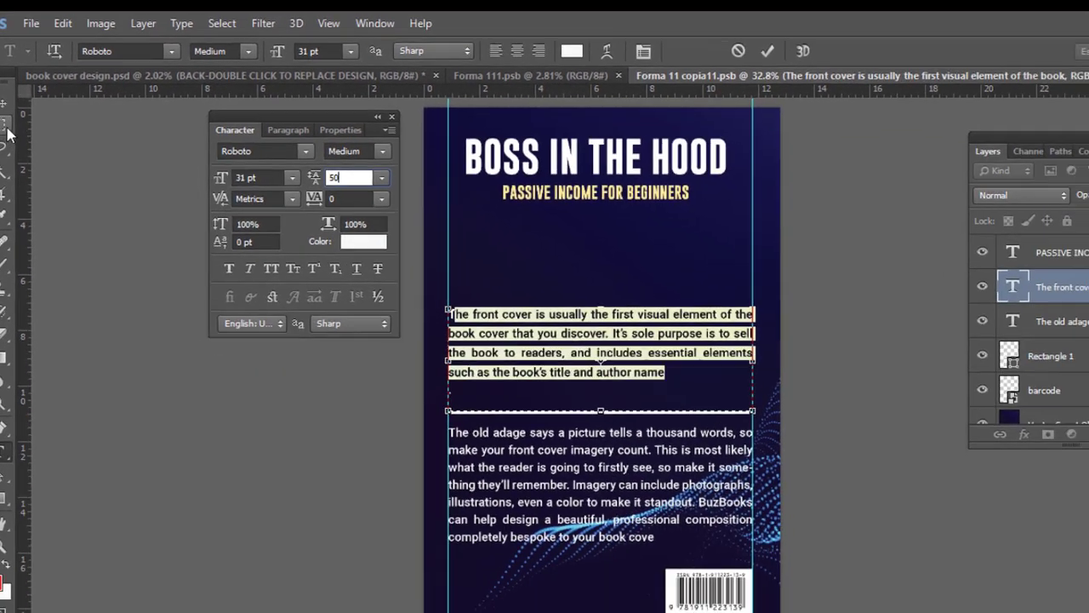
left_click(3, 104)
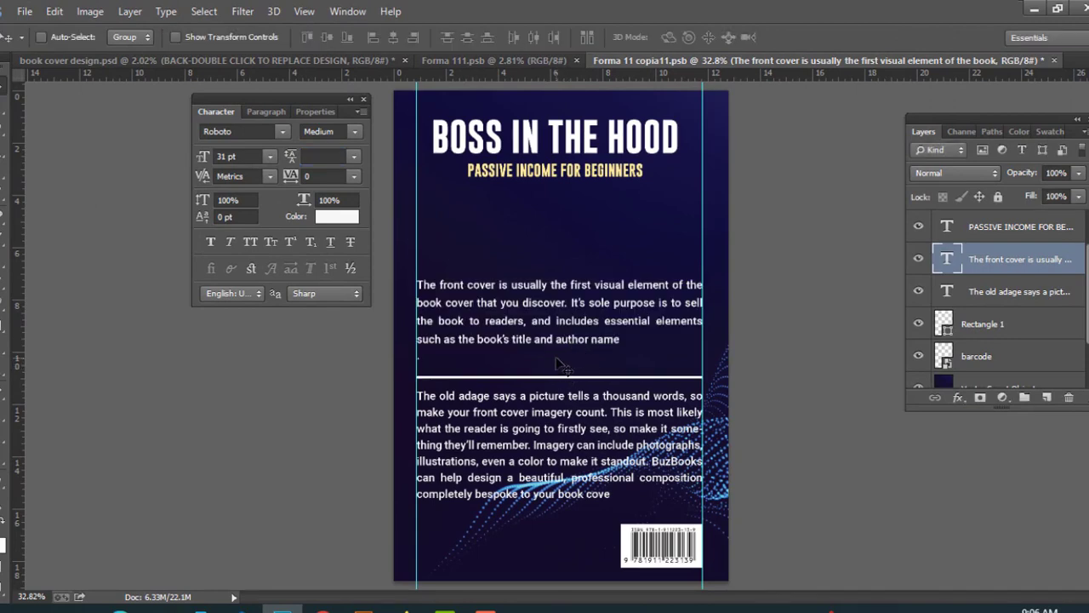
Step: Bring the stray period on the last line of the upper paragraph up to directly follow "author name"
double_click(548, 338)
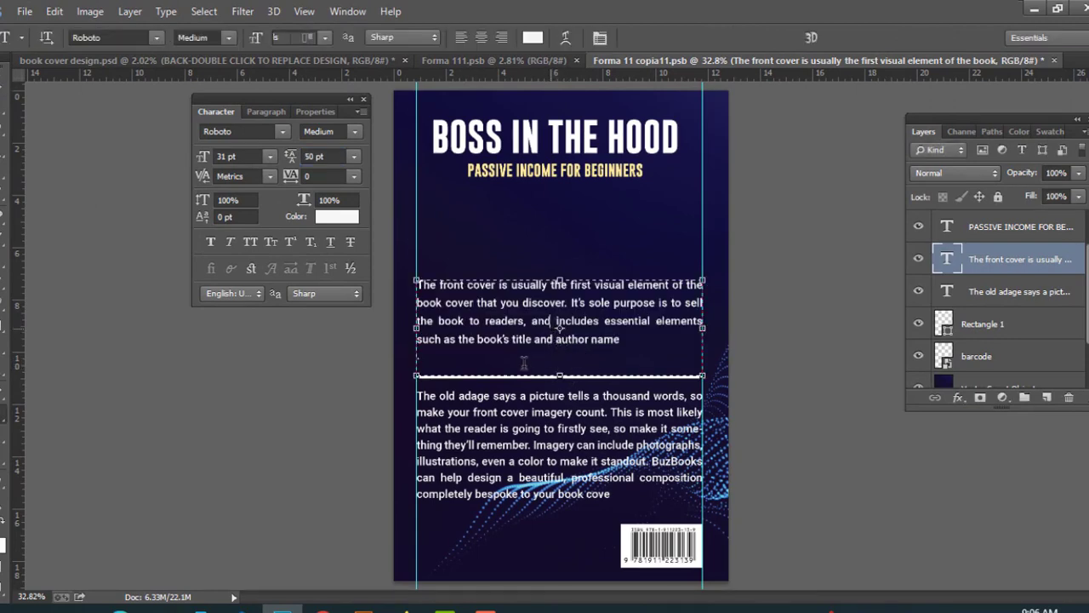
mouse_move(558, 377)
left_mouse_down()
mouse_move(557, 356)
mouse_move(538, 433)
mouse_move(541, 375)
left_mouse_up()
left_click_drag(541, 373, 539, 376)
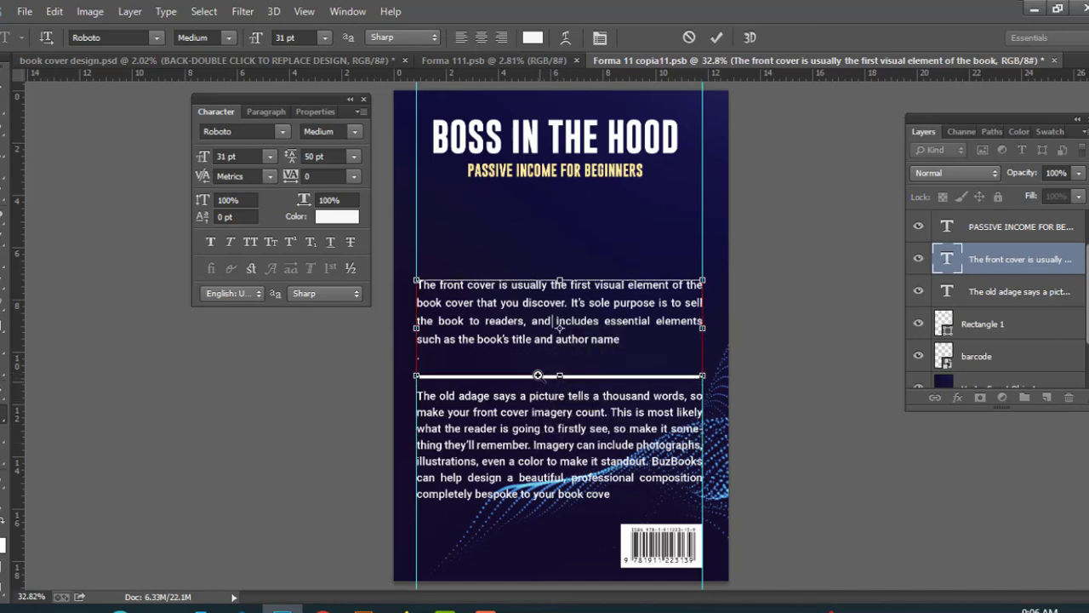
key("ctrl+plus")
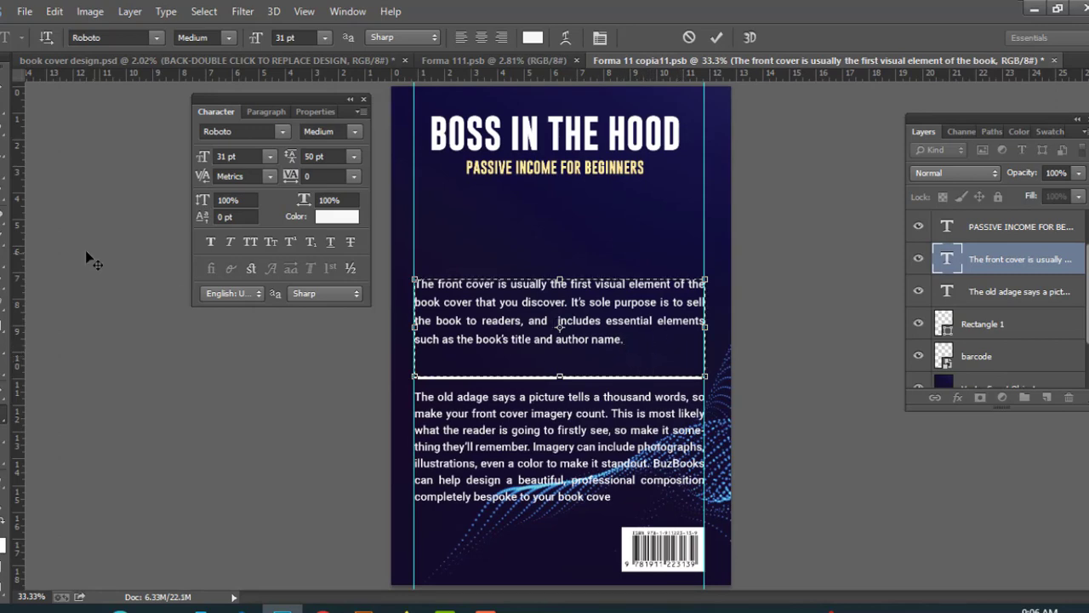
Step: Move the Rectangle 1 divider line up slightly so it sits between the two paragraphs
left_click(3, 92)
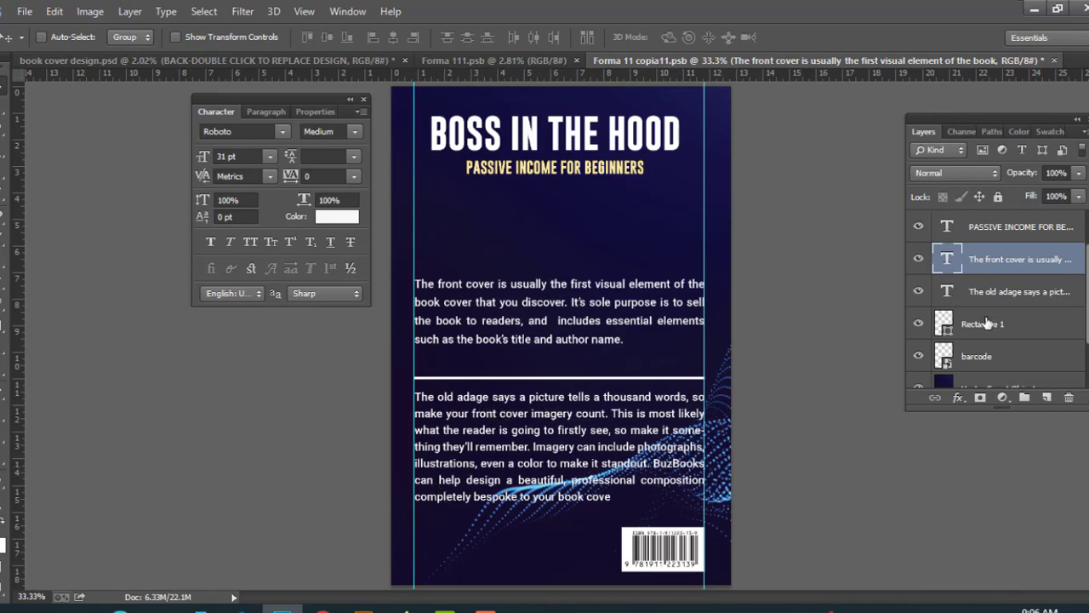
left_click(534, 378, "ctrl")
left_click_drag(533, 379, 530, 369)
Step: Save the back cover smart object and go back to the book cover design.psd document
key("ctrl+s")
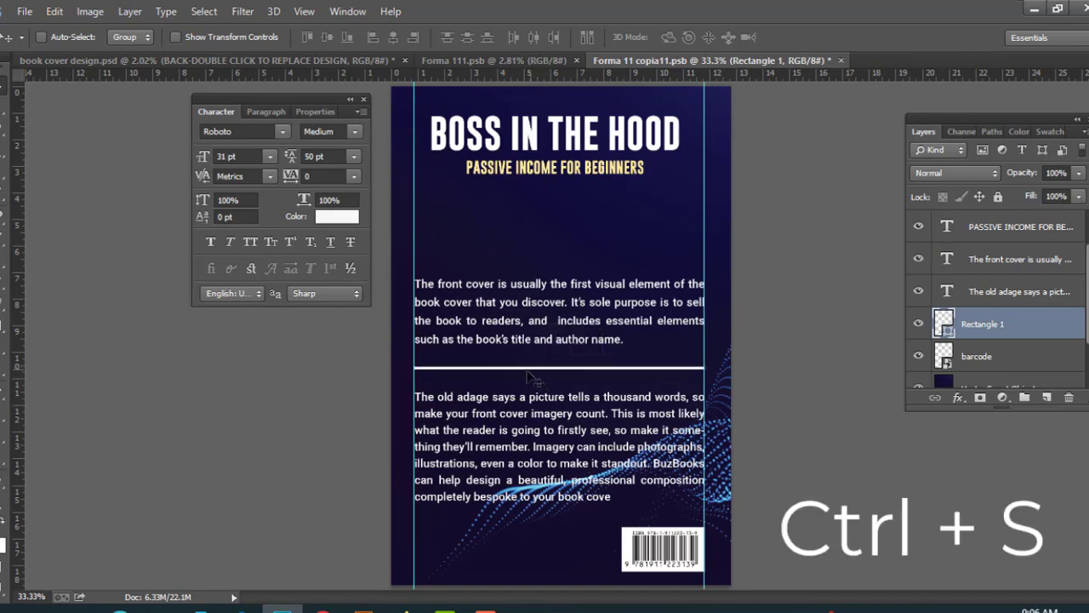
left_click(3, 105)
key("ctrl+s")
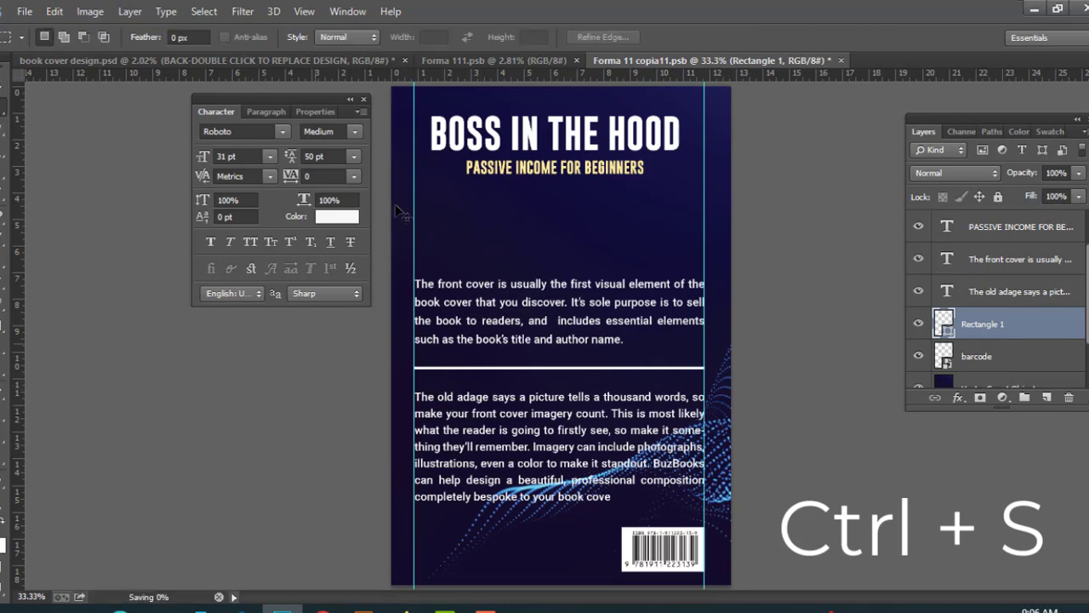
left_click(311, 62)
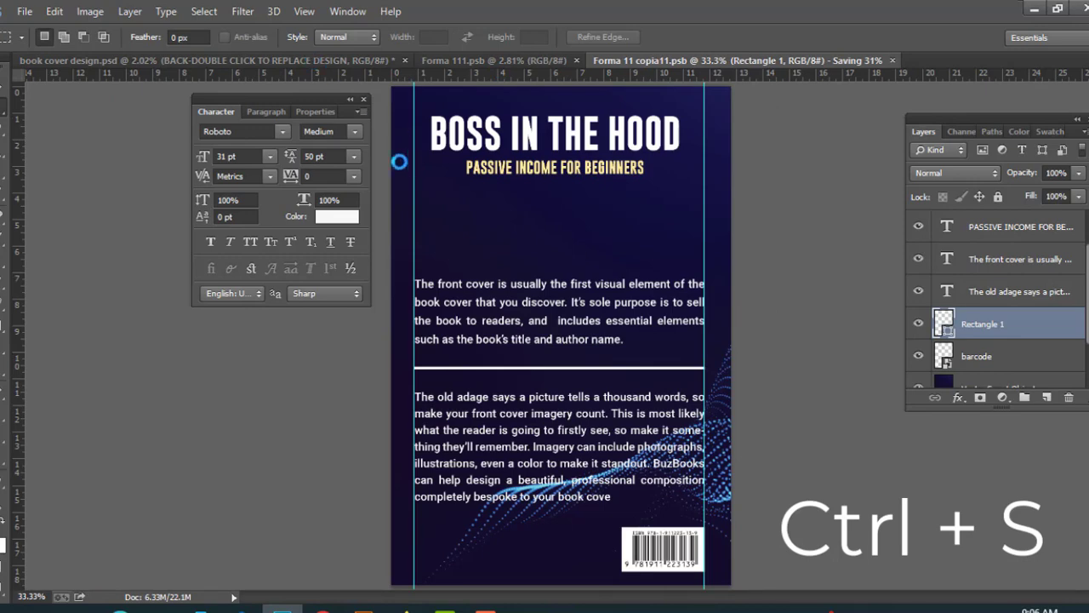
Step: Put away the character settings and open the spine smart object of the mockup for editing
key("ctrl+0")
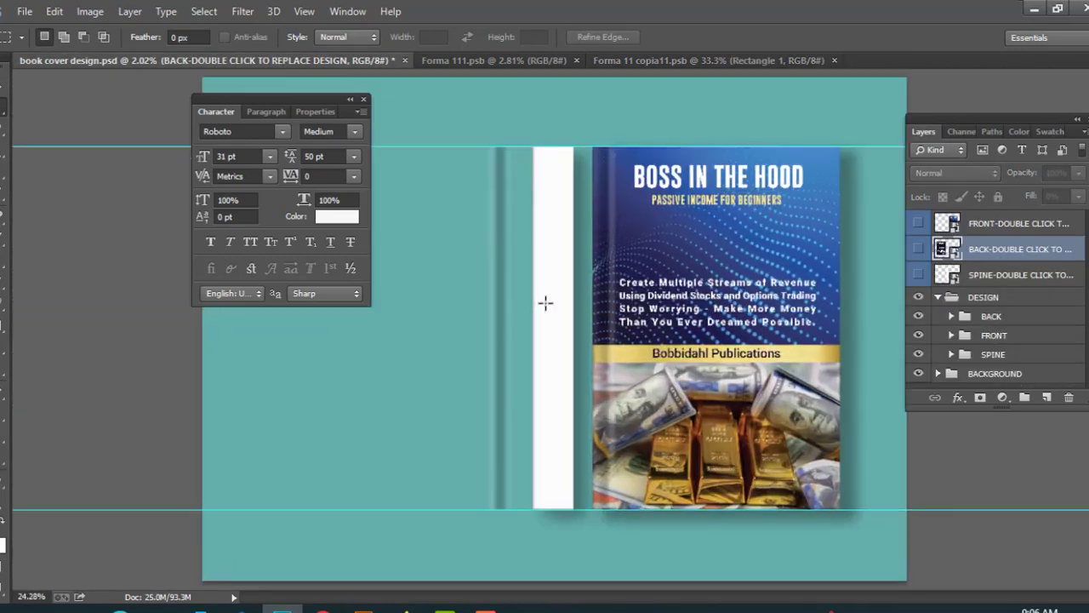
left_click(364, 99)
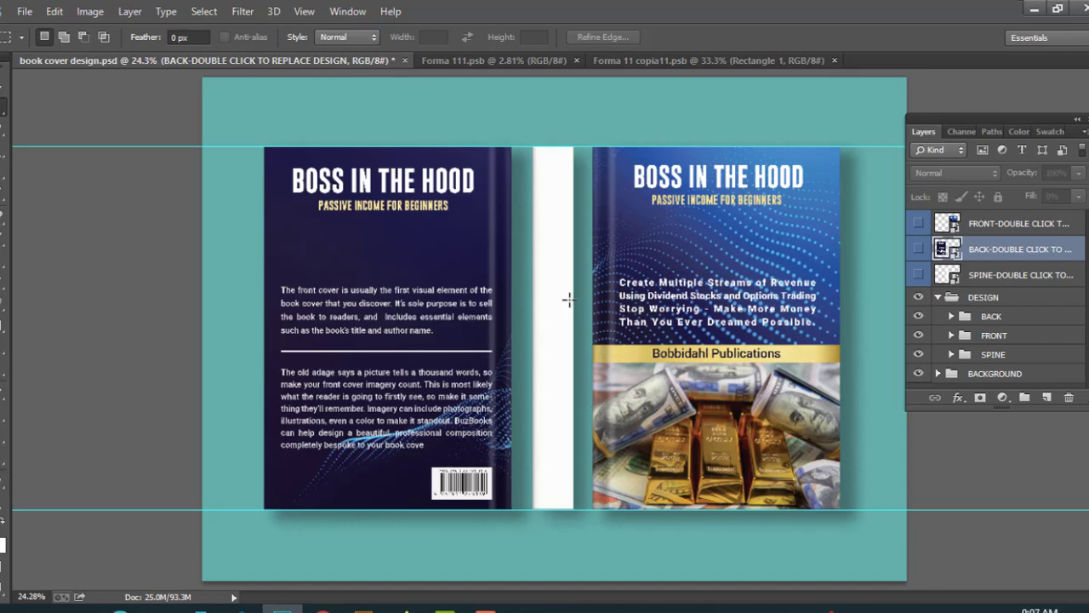
double_click(958, 283)
key("Return")
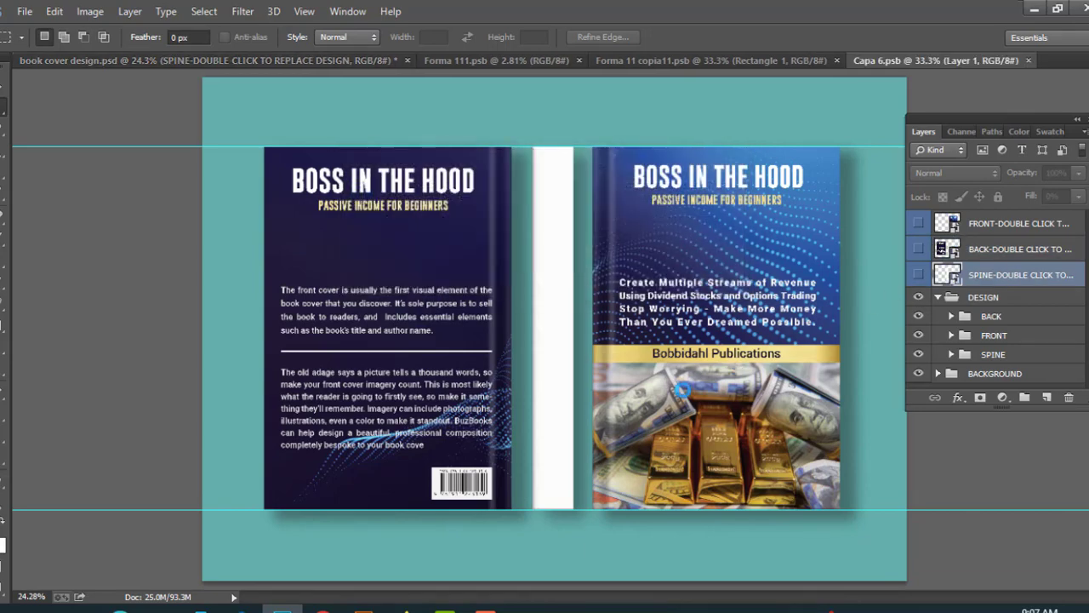
Step: Copy the full cover background image from Illustrator and paste it into Photoshop's Capa 6.psb as a Smart Object
left_click(366, 605)
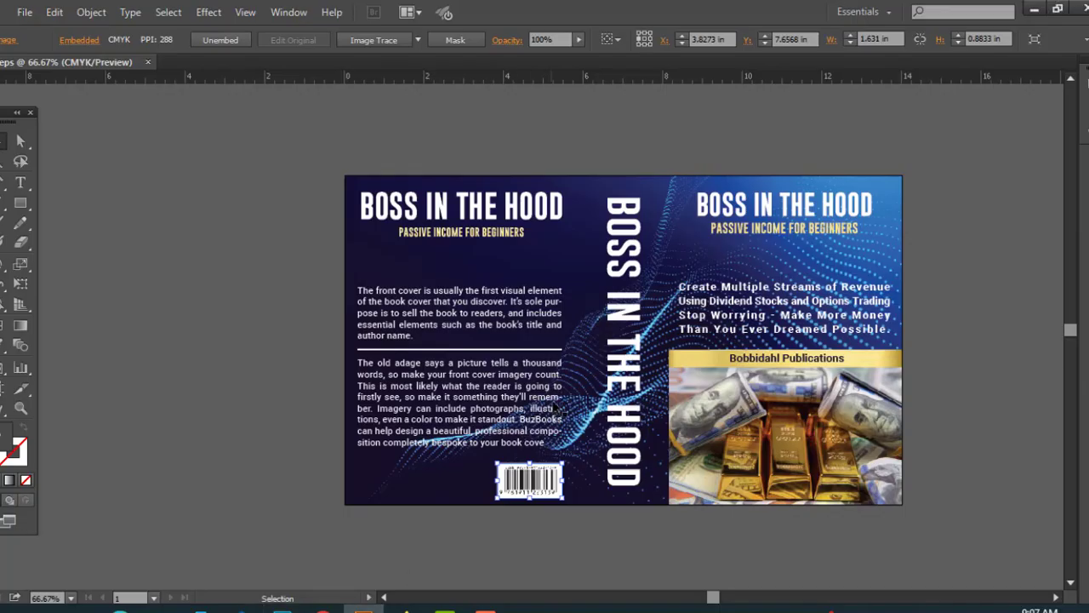
left_click(666, 235)
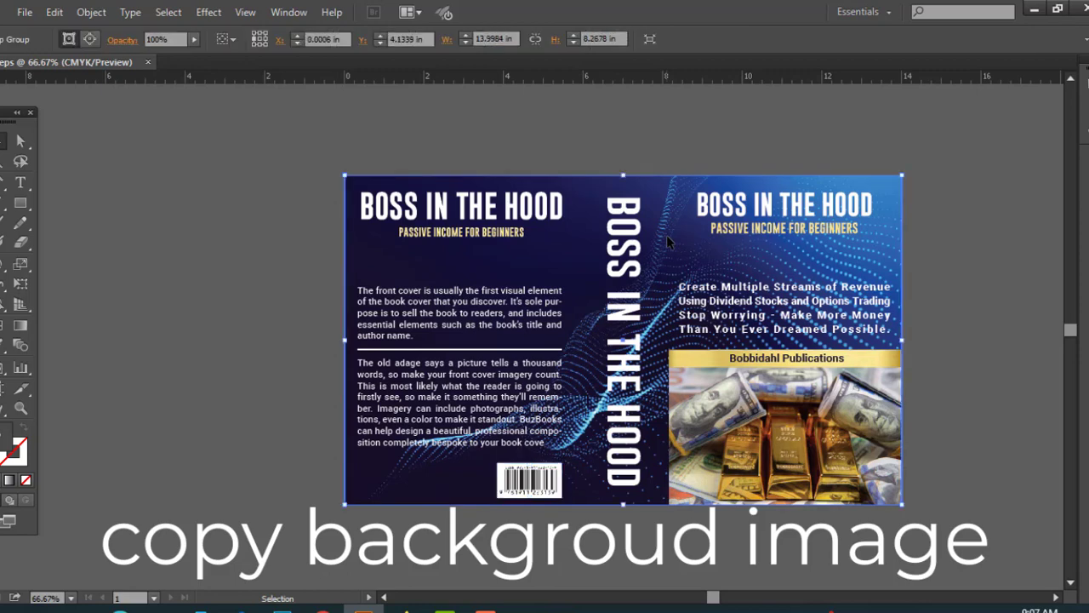
key("ctrl+c")
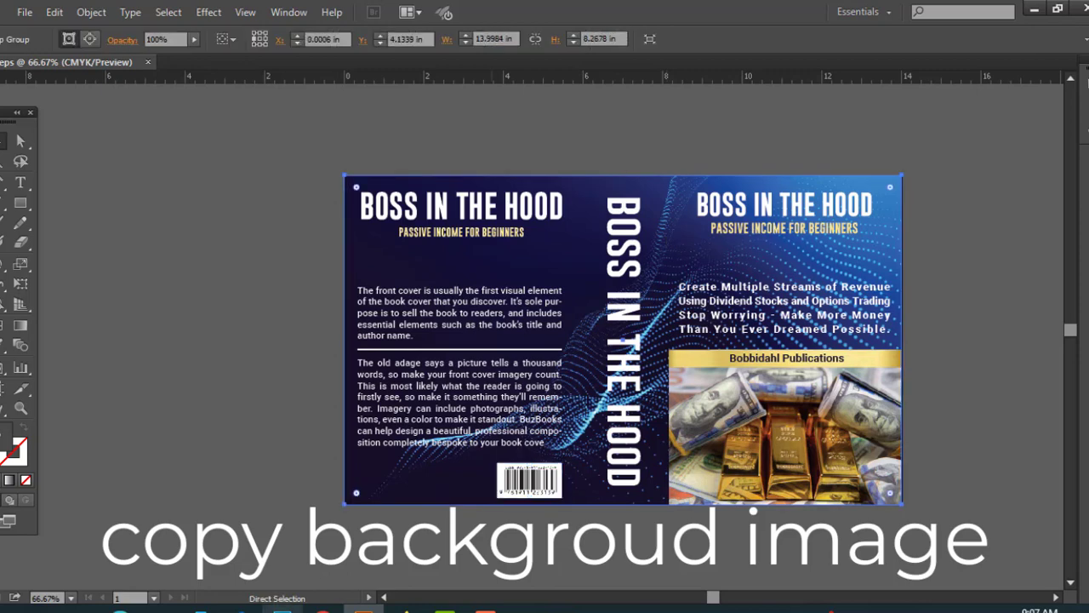
left_click(282, 605)
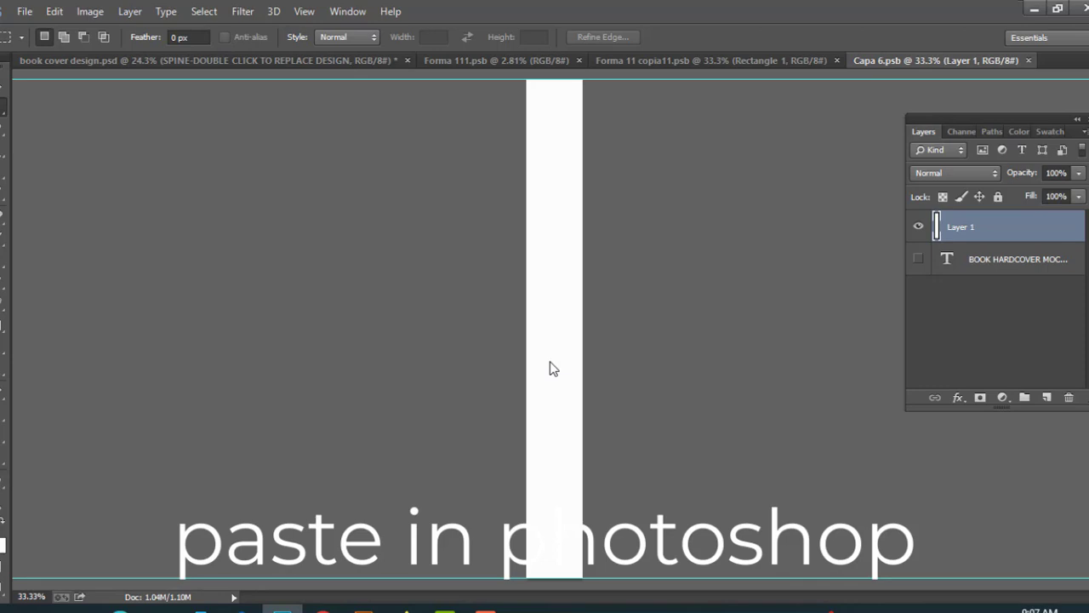
key("ctrl+v")
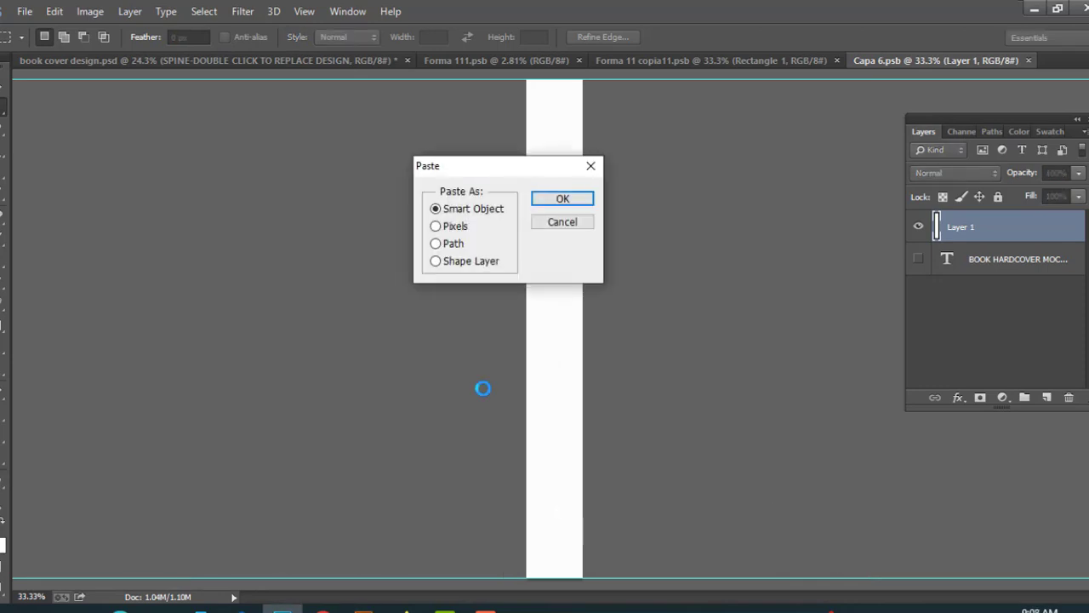
left_click(578, 208)
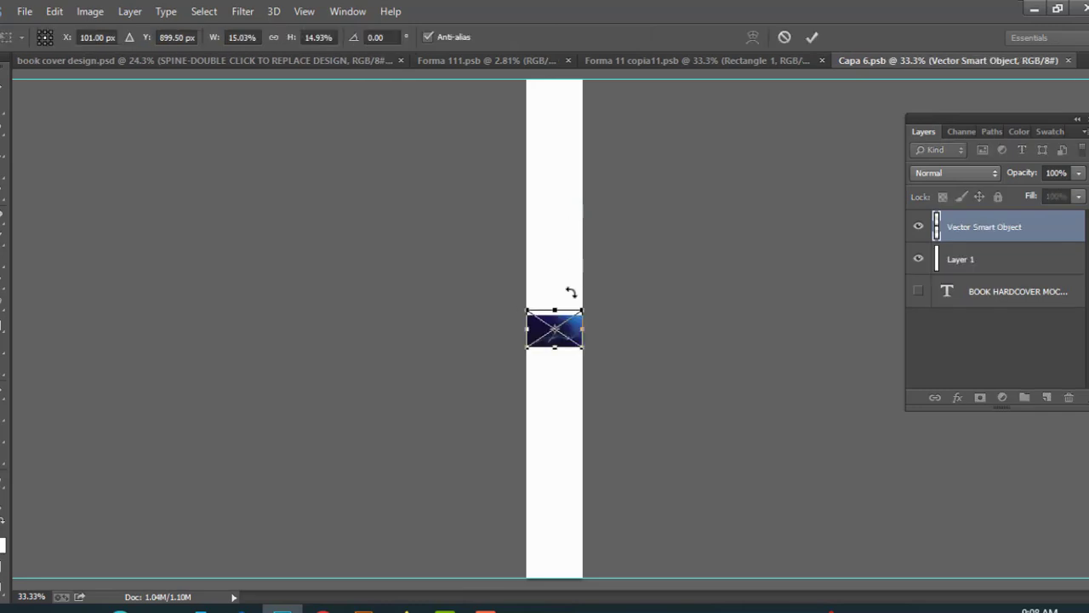
Step: Scale the pasted background to about 240% width, position it to cover the whole white spine strip, and commit the placement
left_click_drag(583, 307, 950, 75)
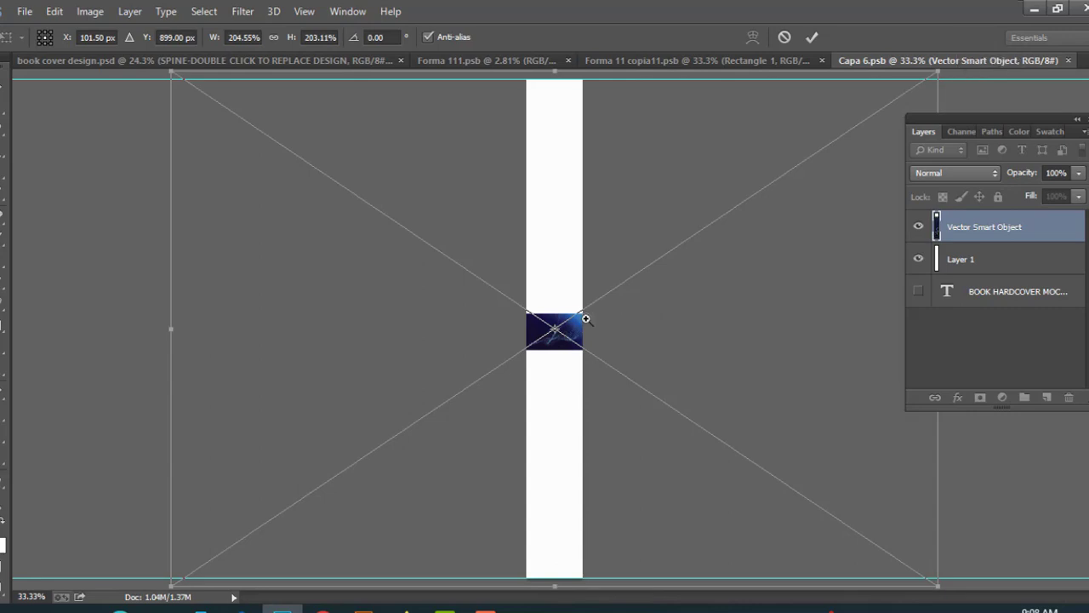
scroll(584, 317, "down", 2)
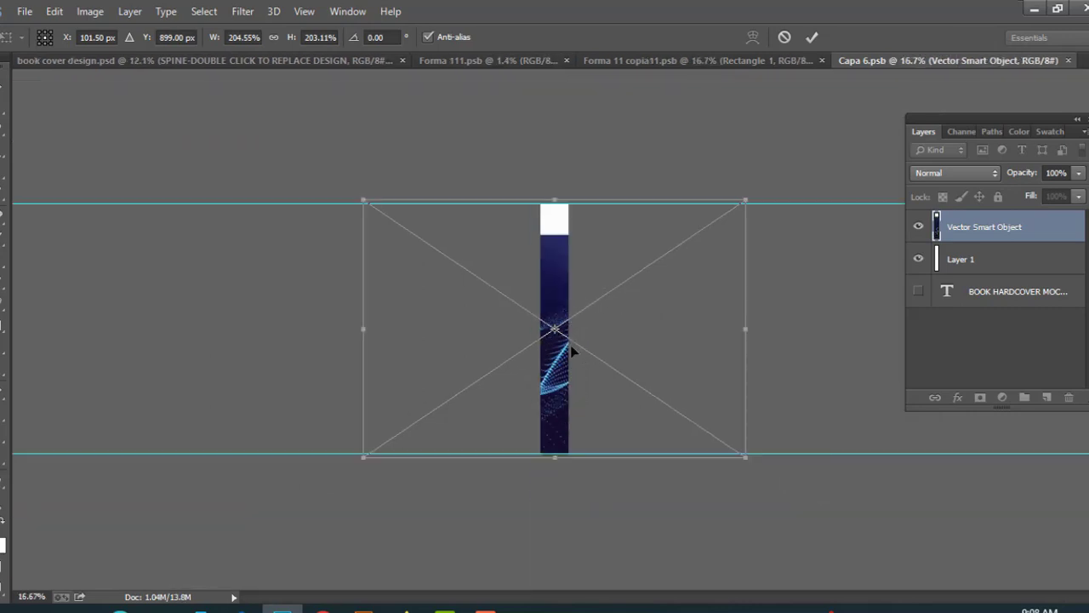
left_click_drag(745, 201, 791, 170)
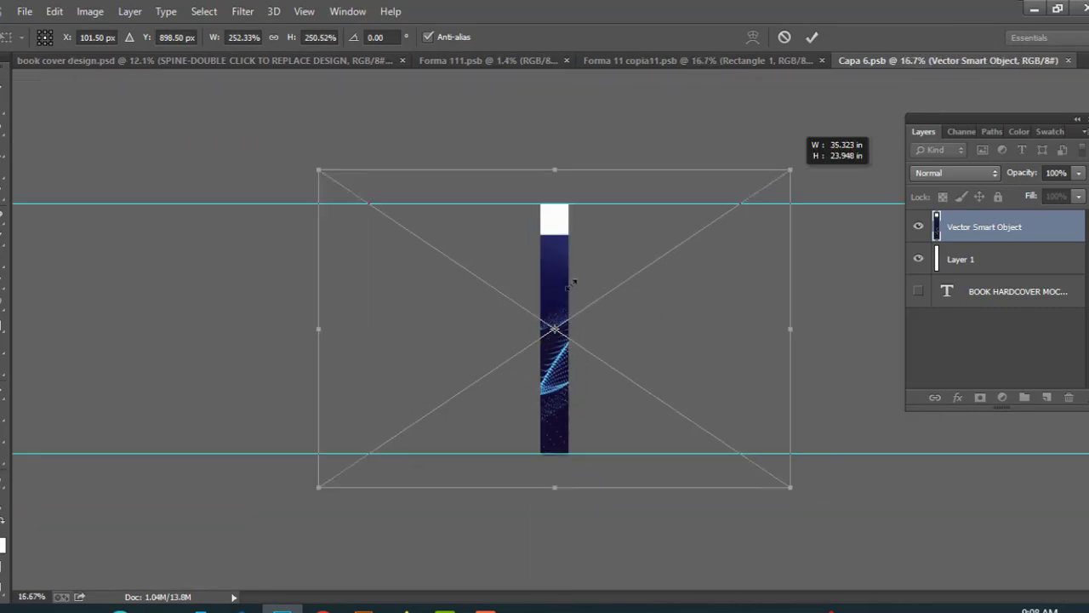
left_click_drag(564, 284, 561, 272)
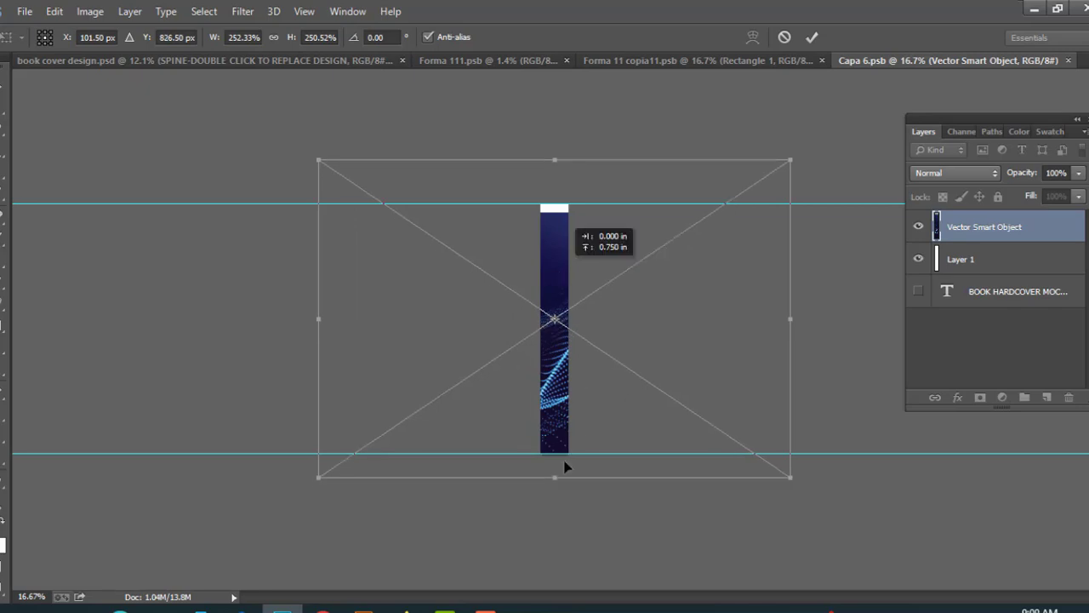
left_click_drag(555, 476, 585, 414)
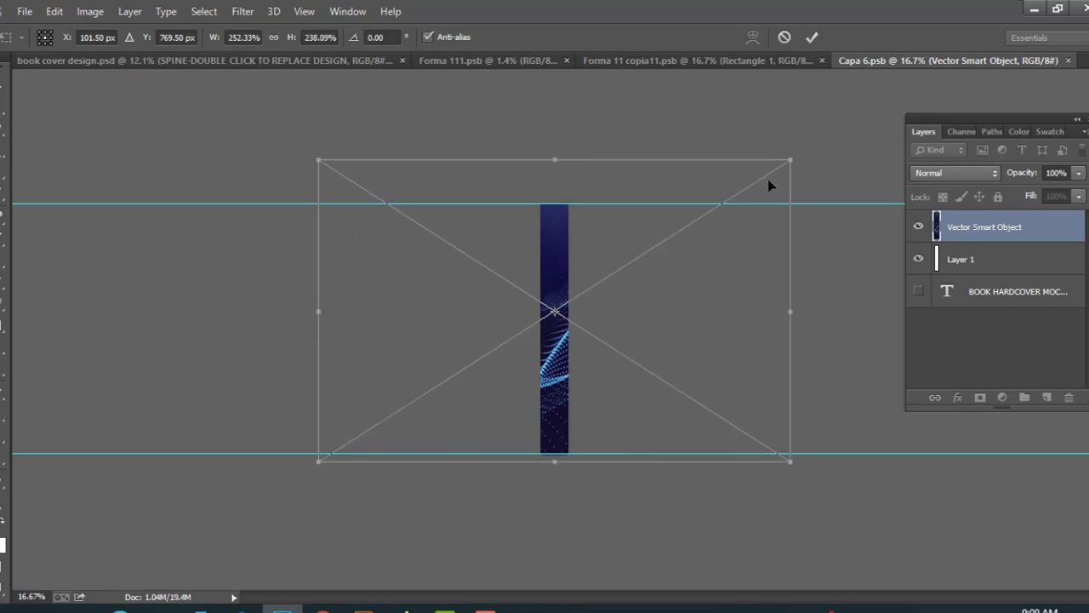
left_click_drag(790, 160, 767, 182)
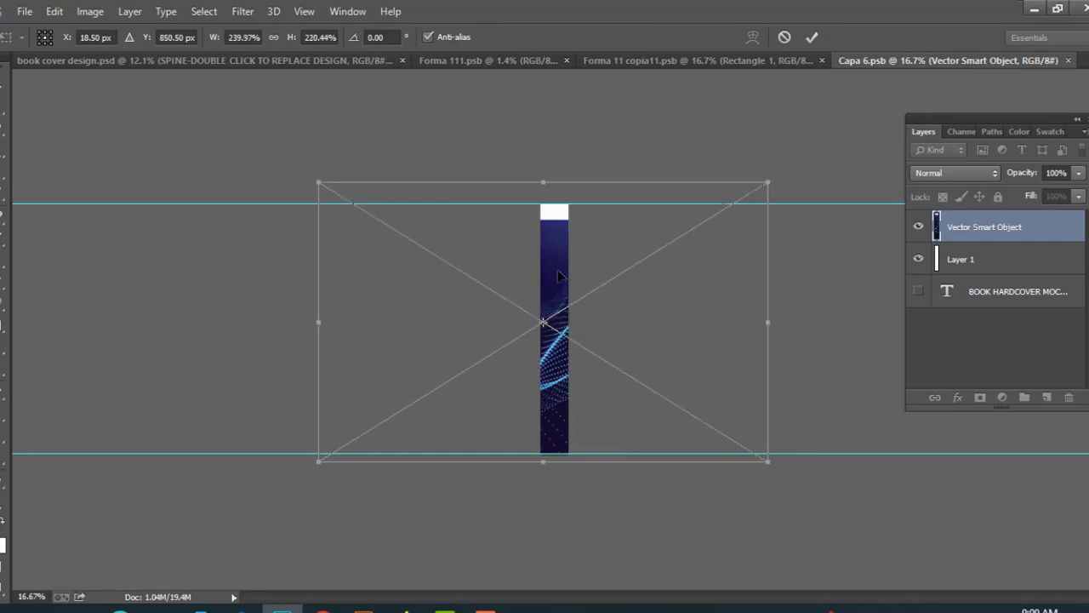
left_click_drag(546, 269, 556, 248)
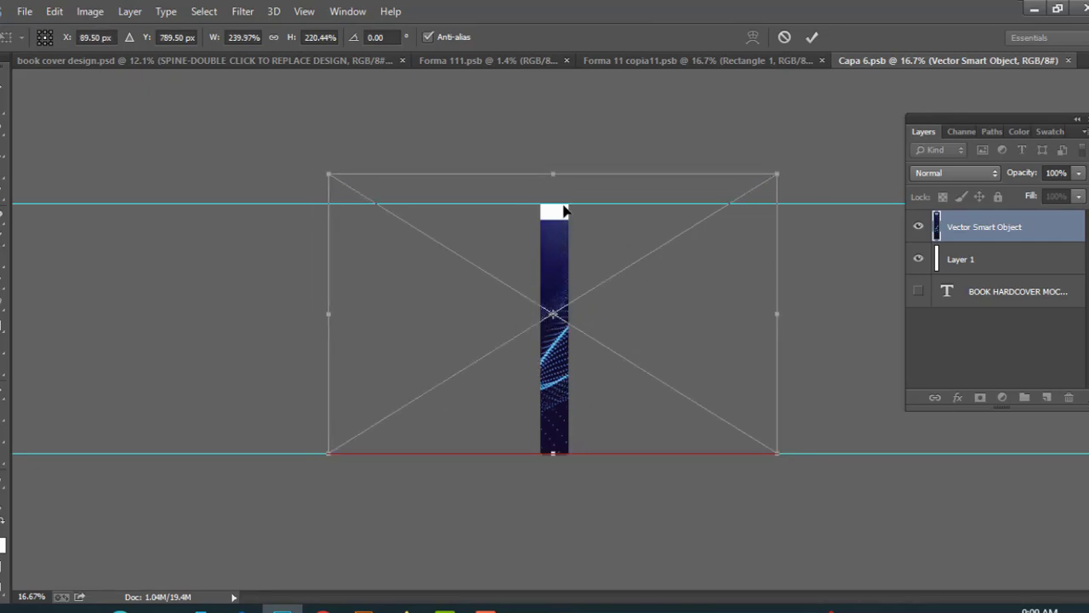
left_click_drag(550, 176, 562, 154)
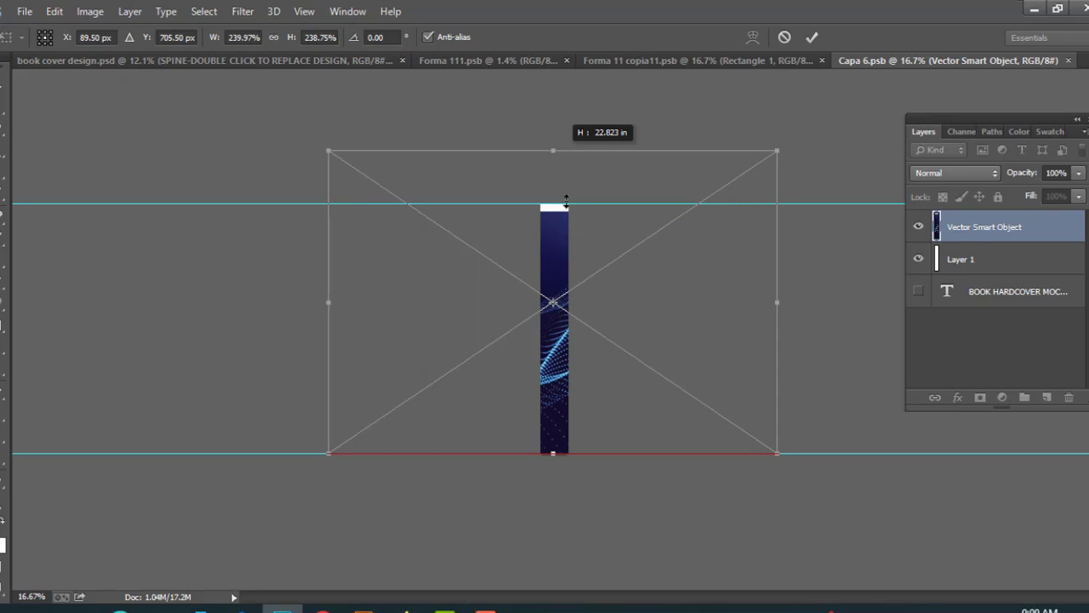
left_click_drag(566, 200, 568, 202)
left_click_drag(550, 152, 629, 195)
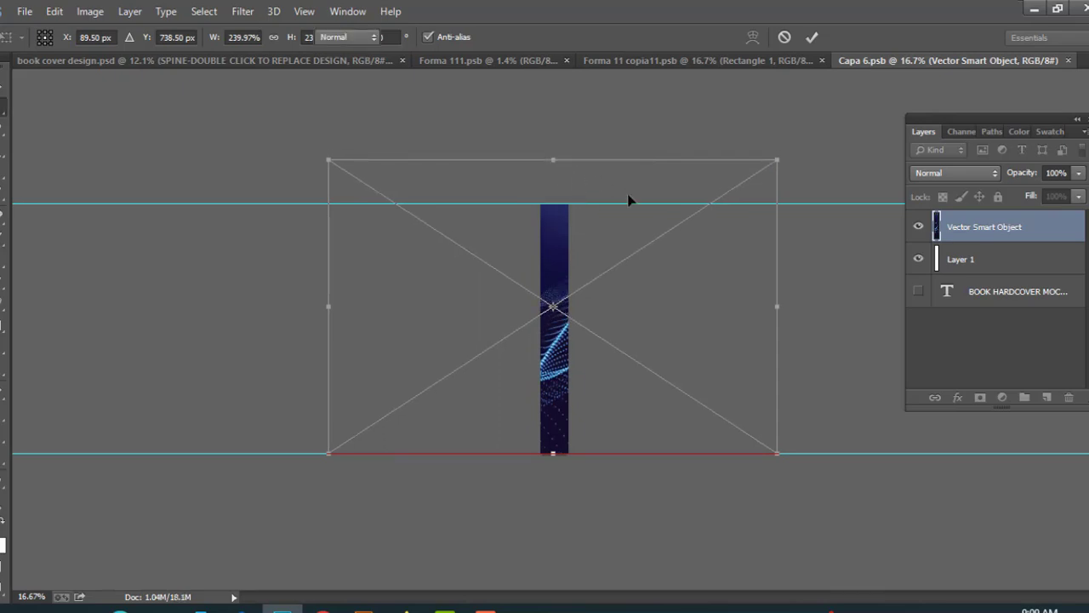
key("ctrl+0")
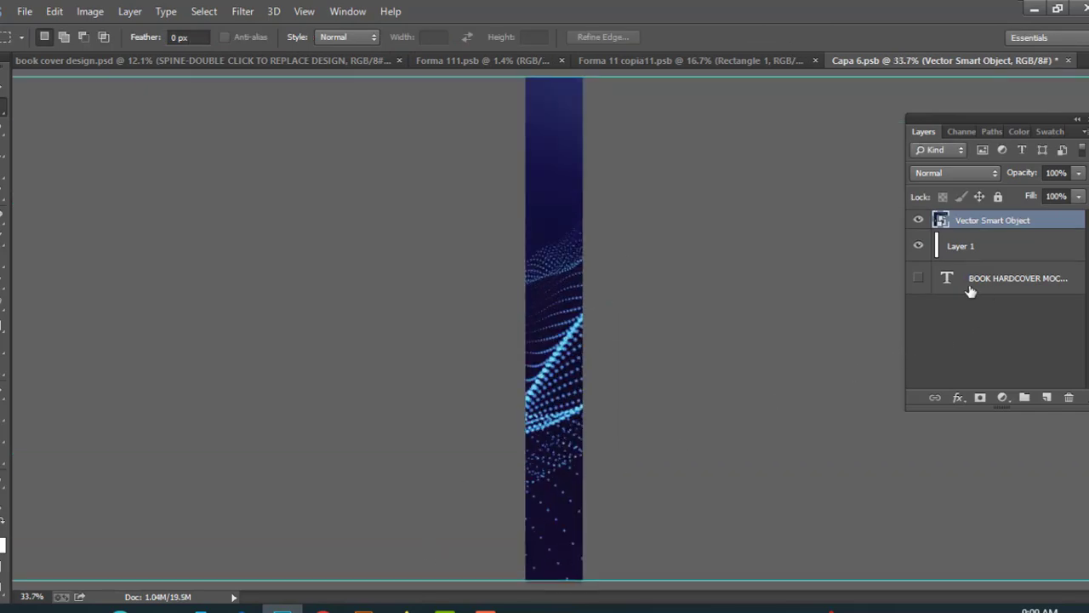
Step: Copy the vertical "BOSS IN THE HOOD" spine text from the Illustrator artwork and return to the Photoshop spine document
left_click(364, 610)
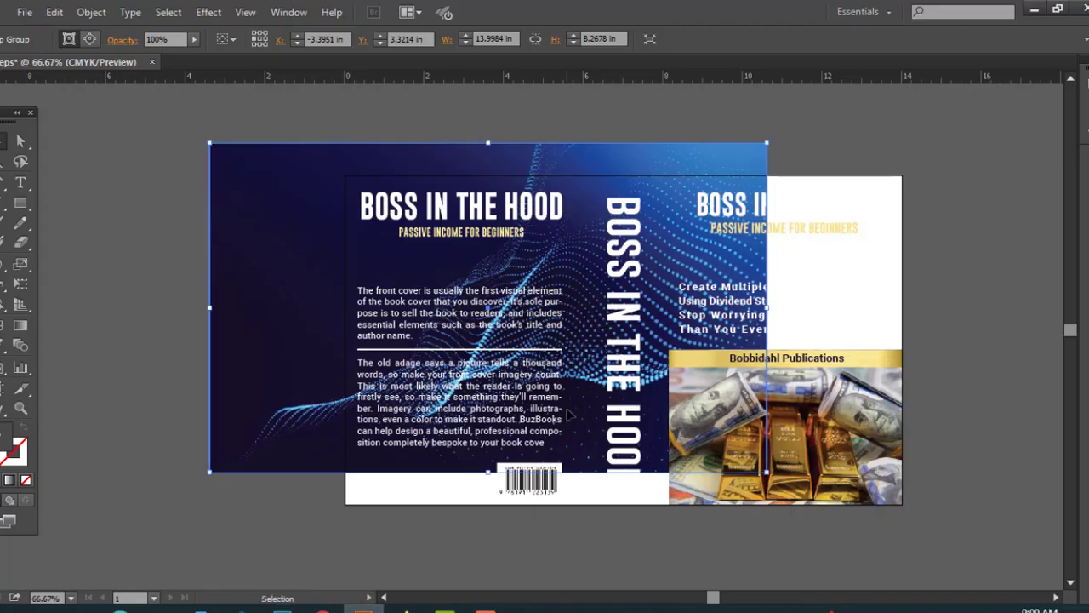
key("t")
left_click(621, 364)
key("ctrl+a")
key("ctrl+c")
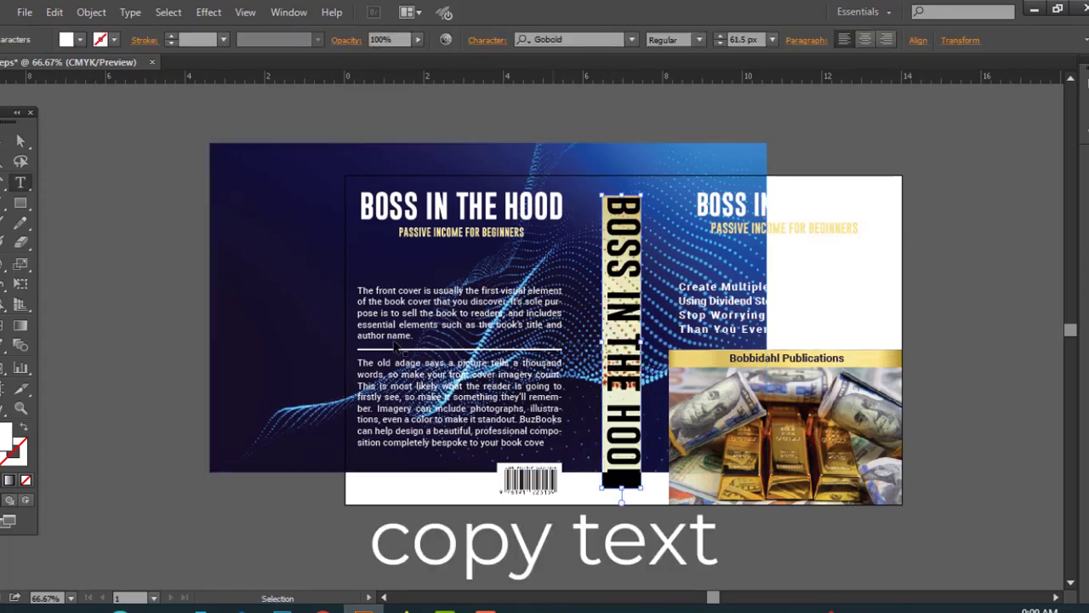
key("Escape")
left_click(289, 610)
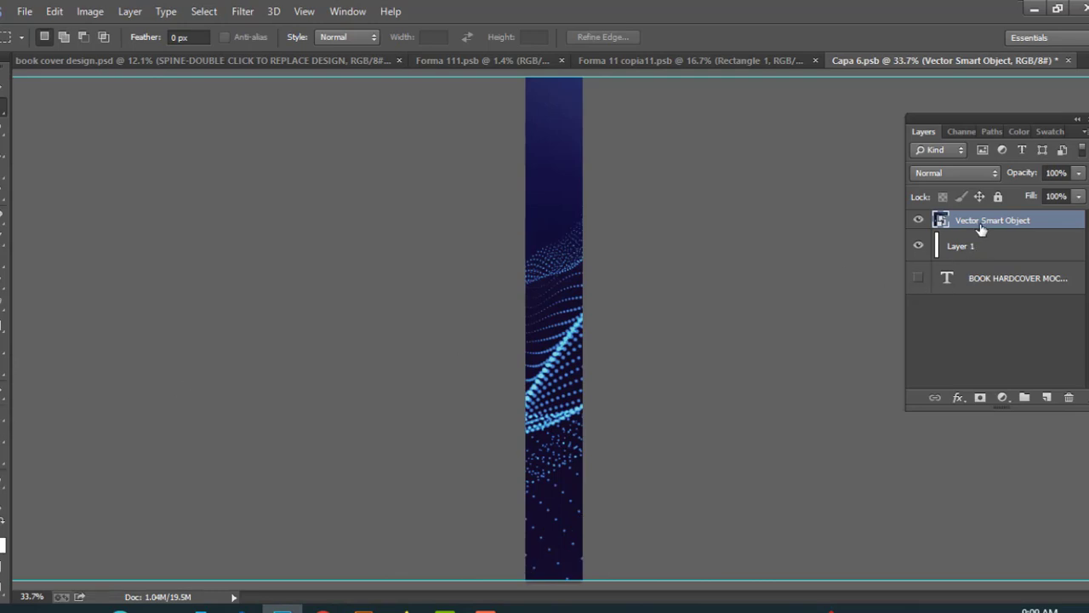
Step: Move the Vector Smart Object layer below the other layers, show the BOOK HARDCOVER MOCKUP text layer, and delete the white Layer 1
left_click_drag(982, 226, 975, 284)
left_click(923, 260)
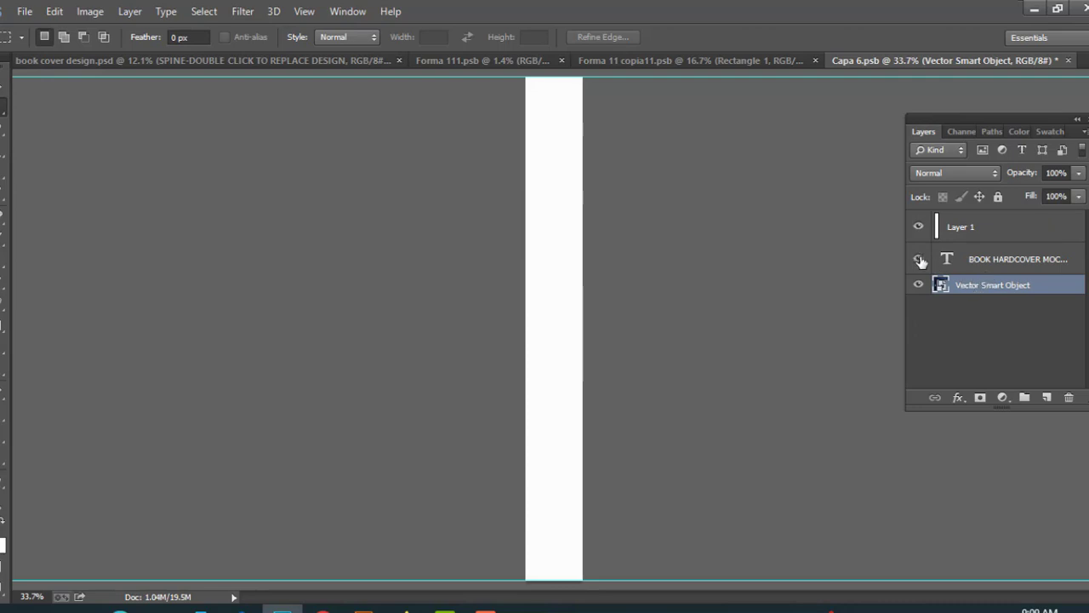
left_click(972, 230)
key("Delete")
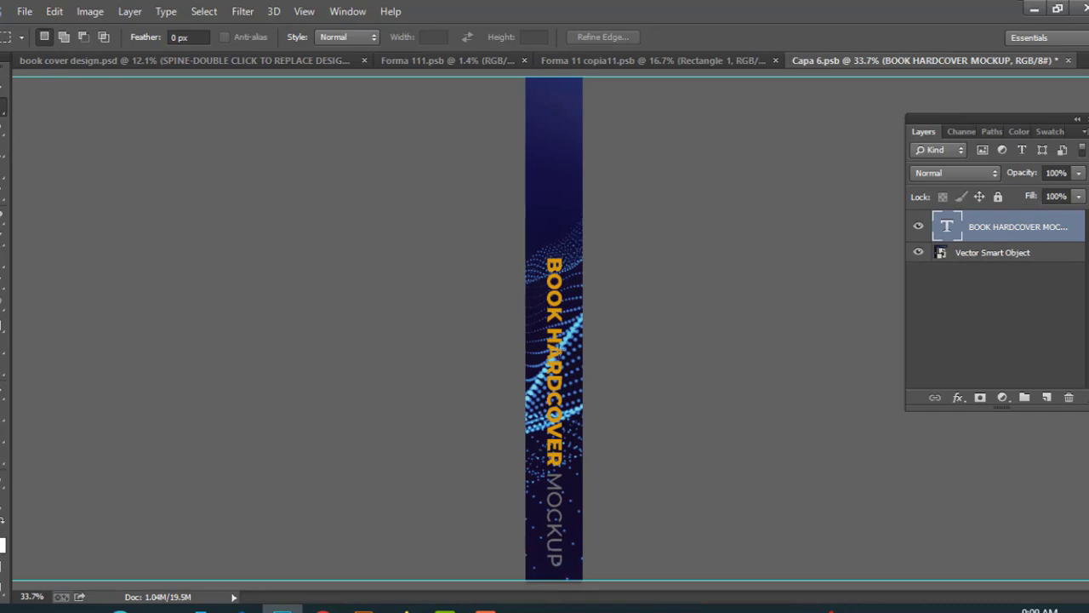
Step: Replace all of the "BOOK HARDCOVER MOCKUP" spine text with the copied "BOSS IN THE HOOD" title
key("t")
left_click(549, 344)
double_click(549, 345)
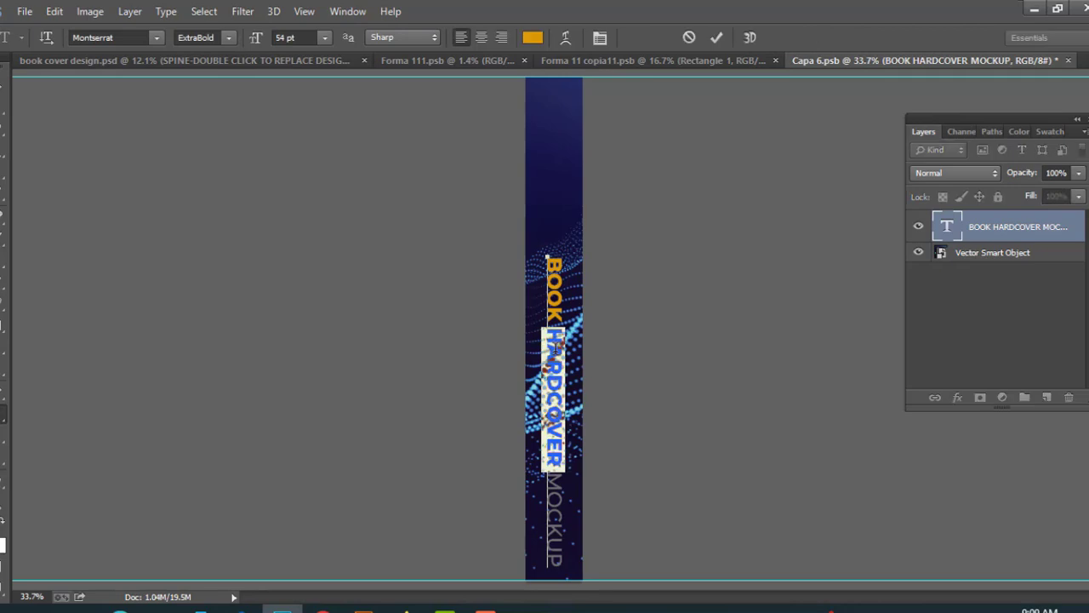
key("ctrl+a")
key("ctrl+v")
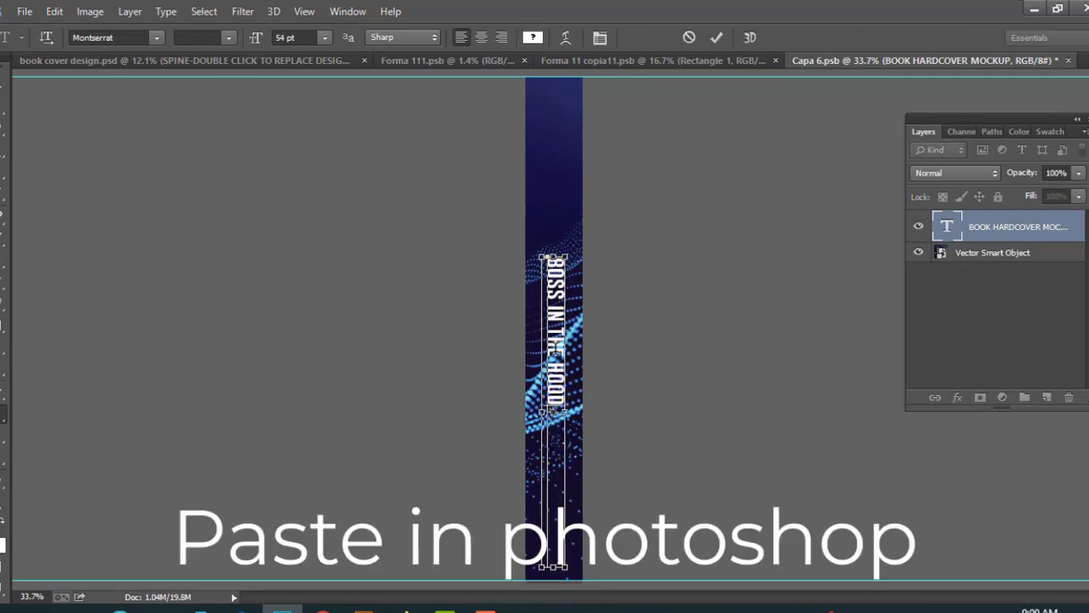
left_click(4, 85)
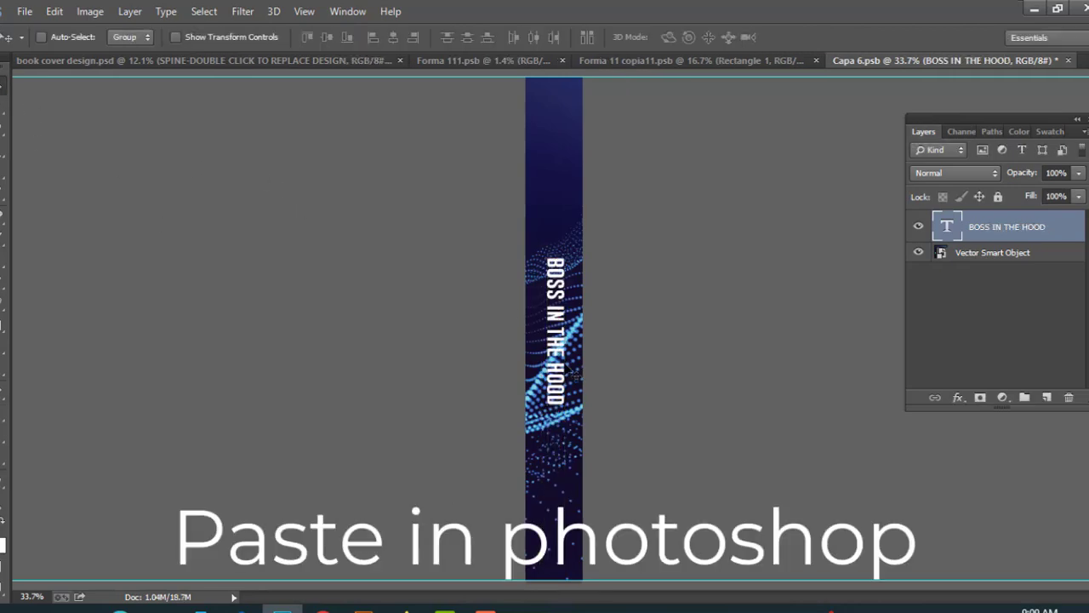
Step: Enlarge the "BOSS IN THE HOOD" title proportionally to about 213% and center it on the spine
key("ctrl+t")
left_click_drag(565, 405, 587, 491)
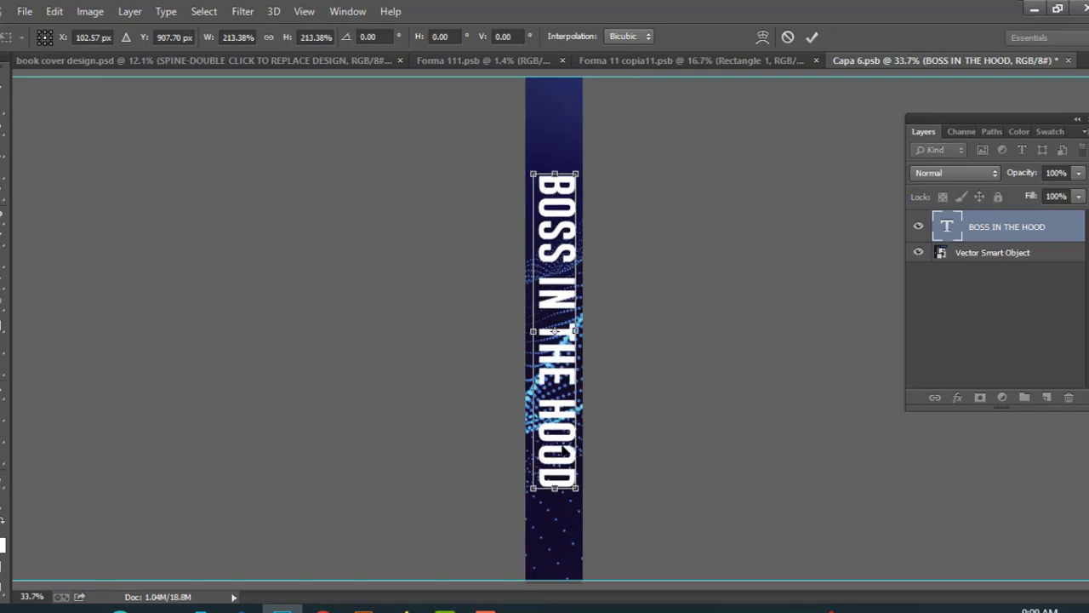
left_click_drag(560, 442, 556, 435)
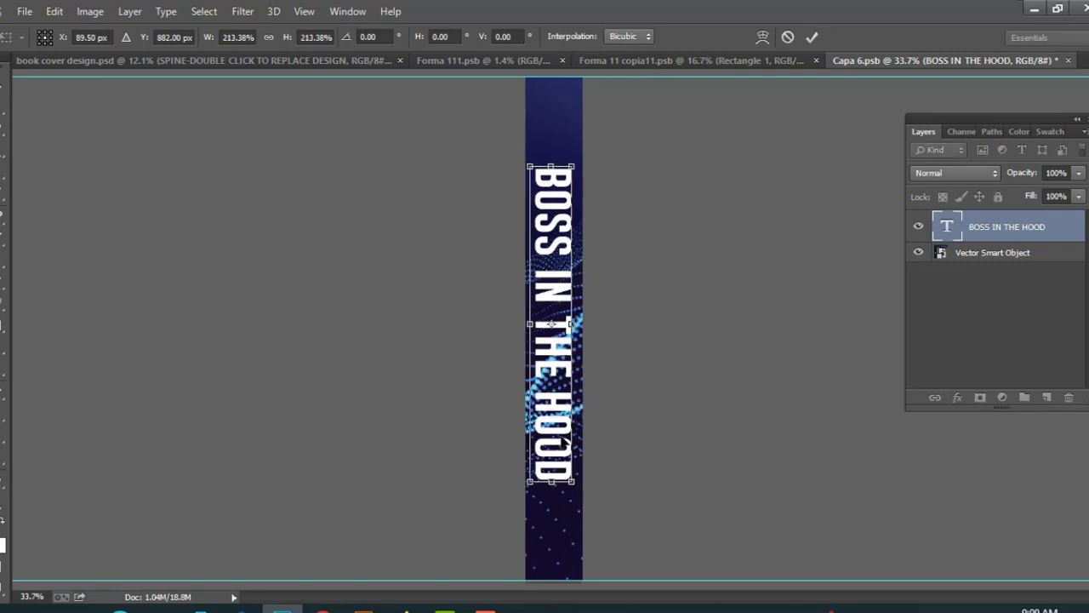
Step: Save the spine smart object and go back to the book cover design.psd mockup
key("ctrl+s")
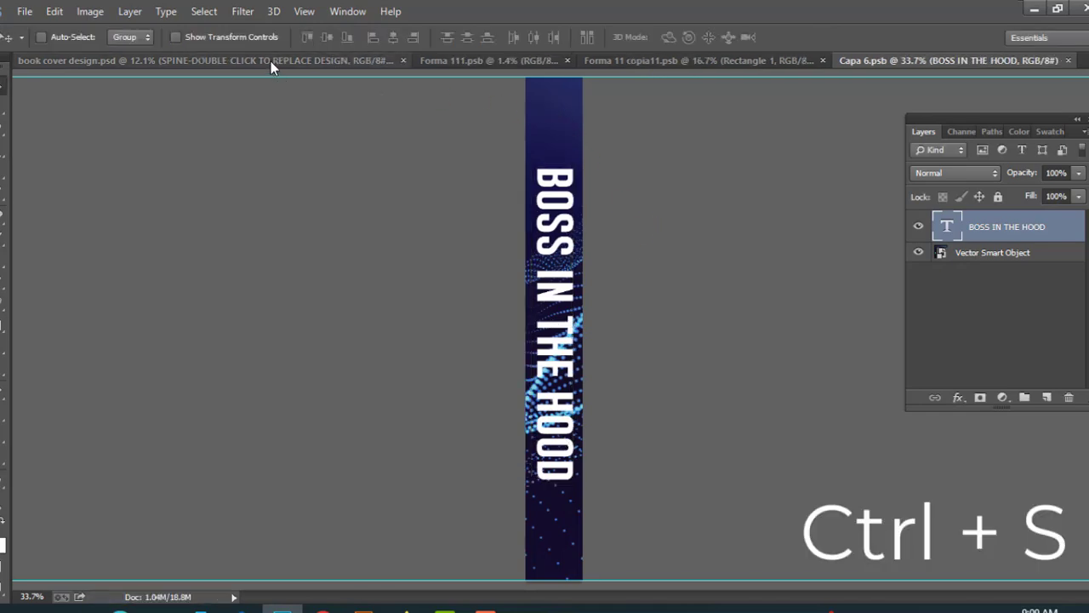
key("ctrl+Tab")
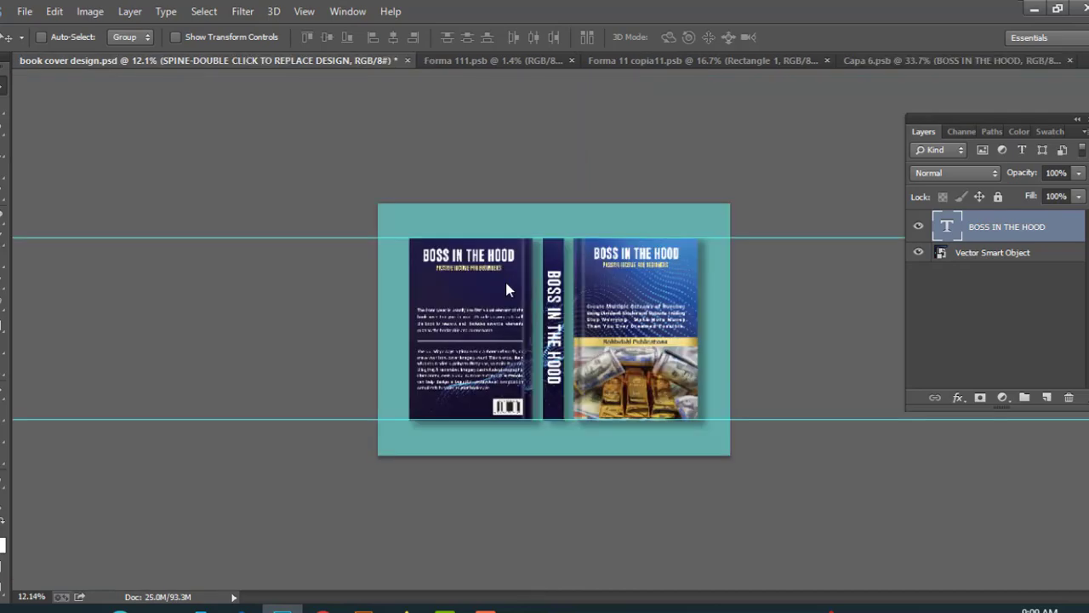
scroll(506, 282, "up", 3)
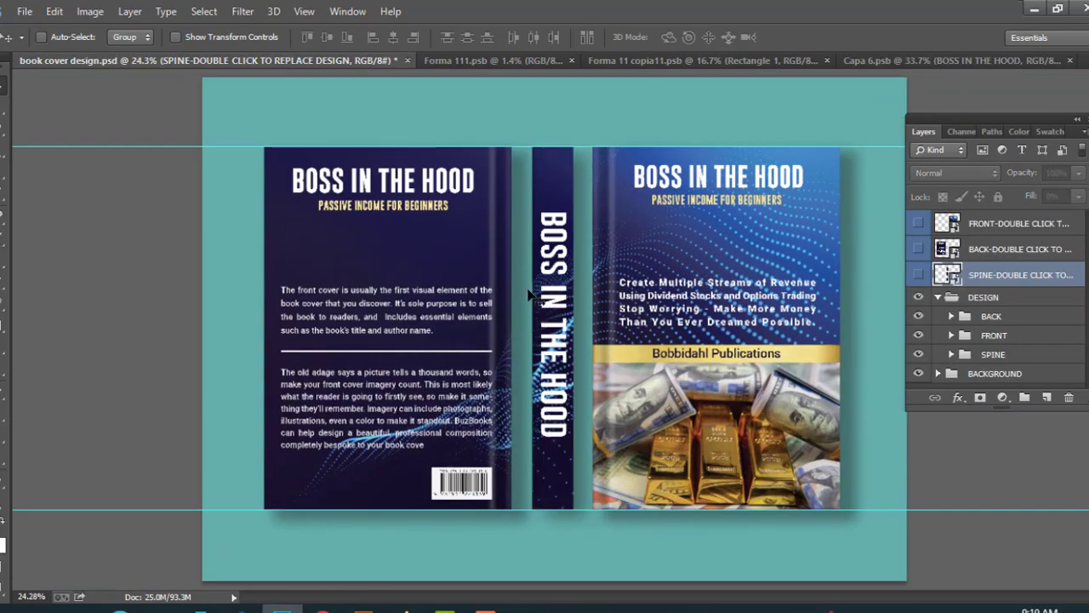
key("ctrl+shift+s")
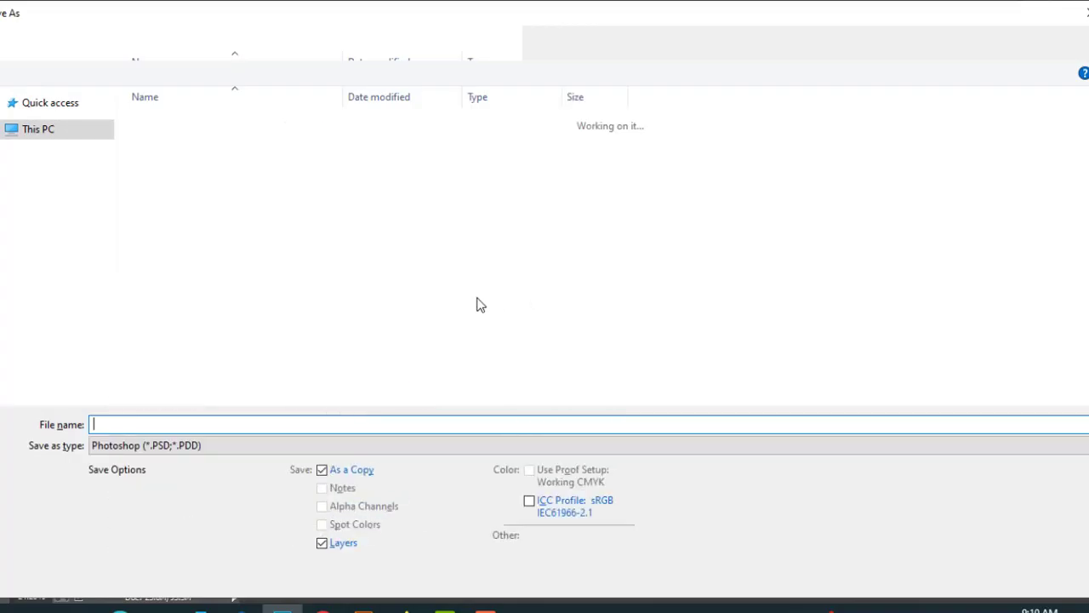
double_click(213, 130)
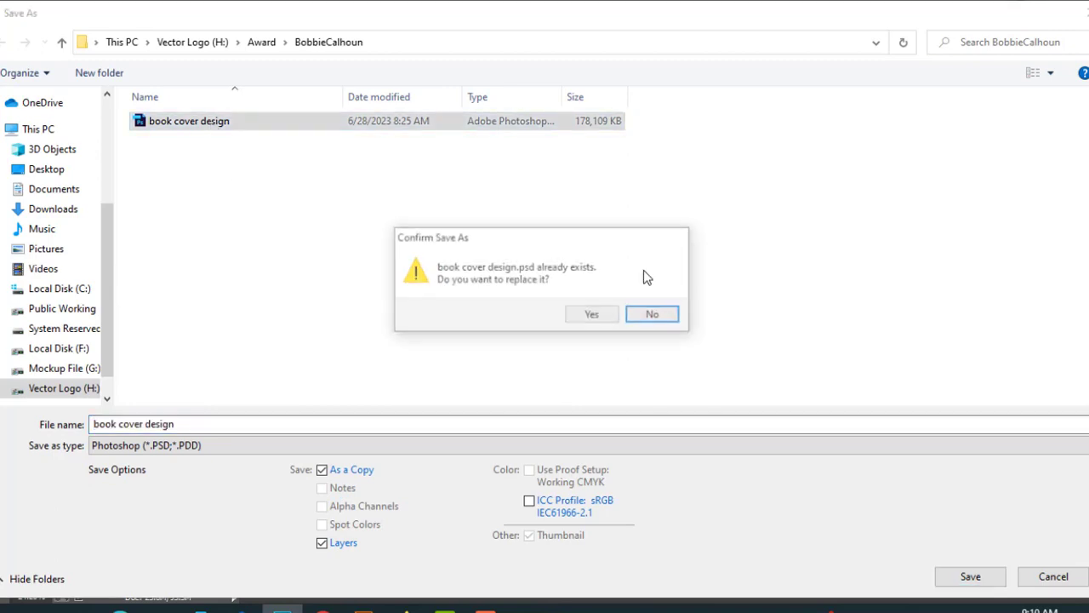
left_click(605, 323)
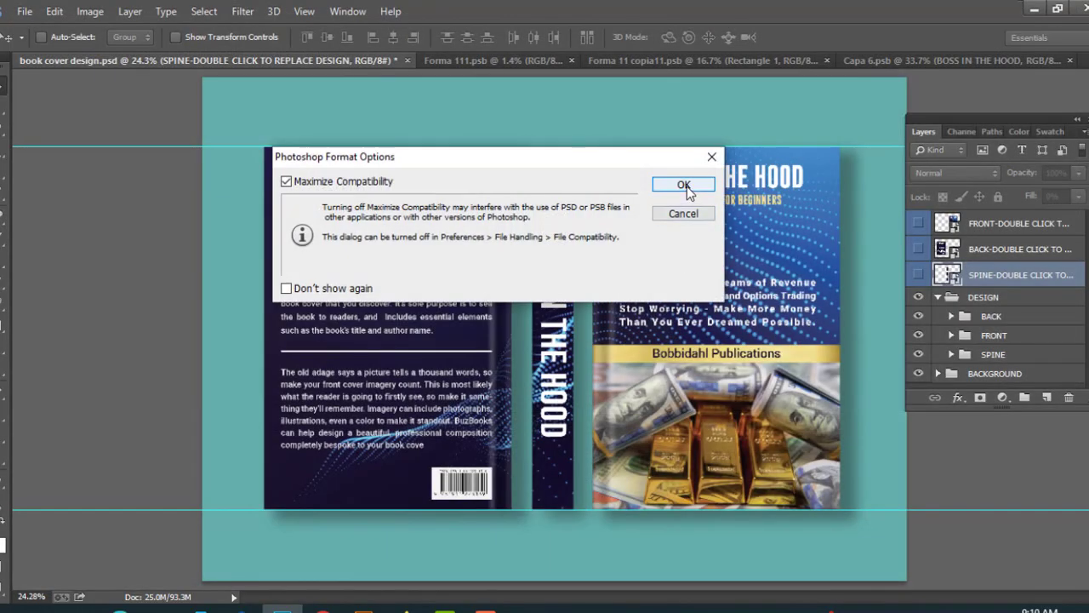
left_click(684, 186)
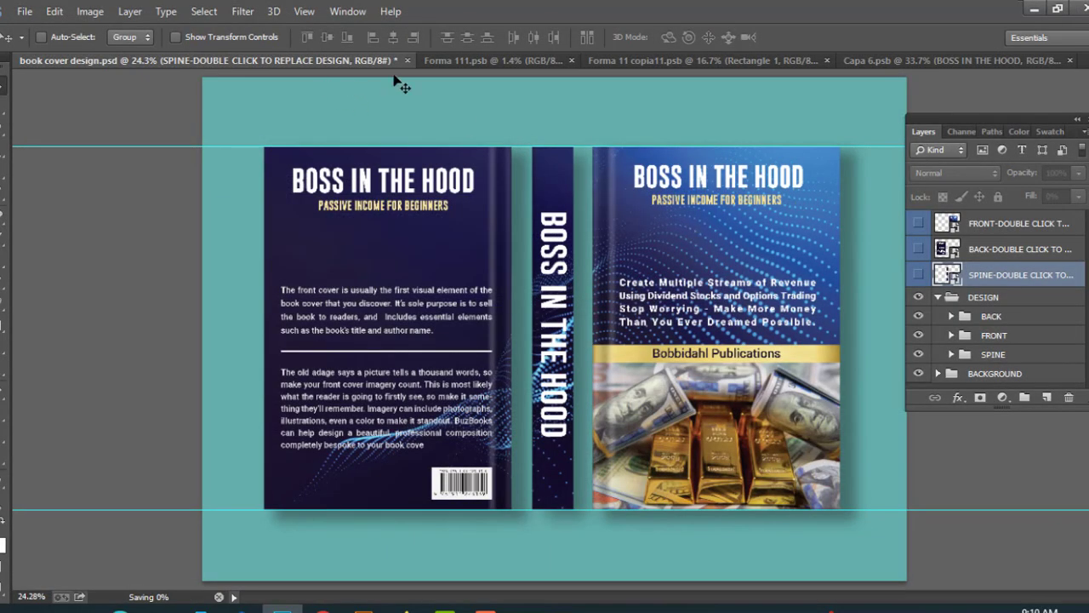
Step: Open the front cover smart object to view its layers, and return to the book cover design.psd mockup
double_click(949, 225)
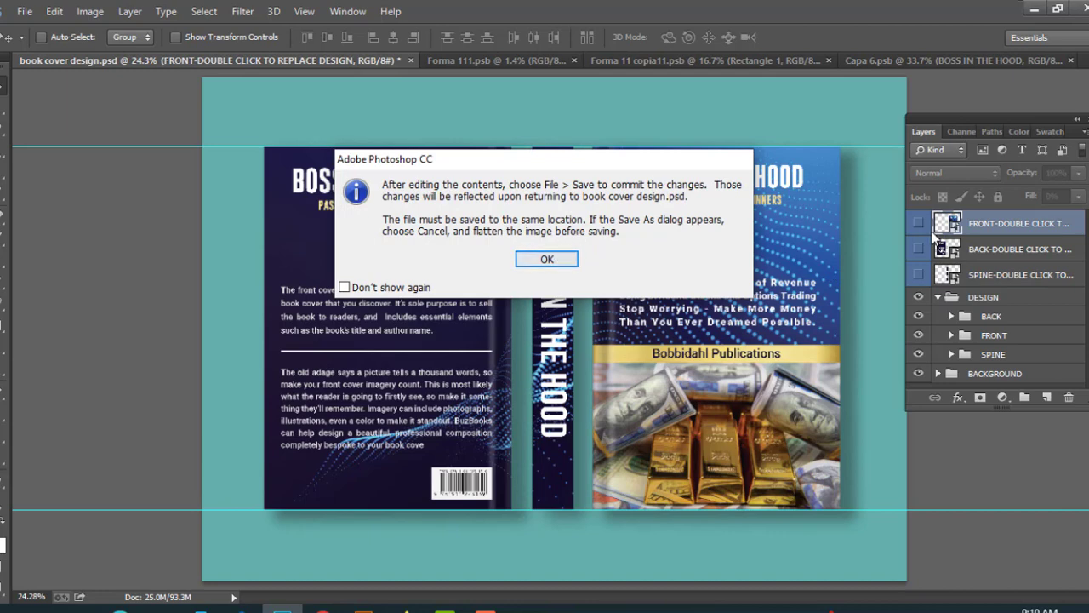
left_click(547, 260)
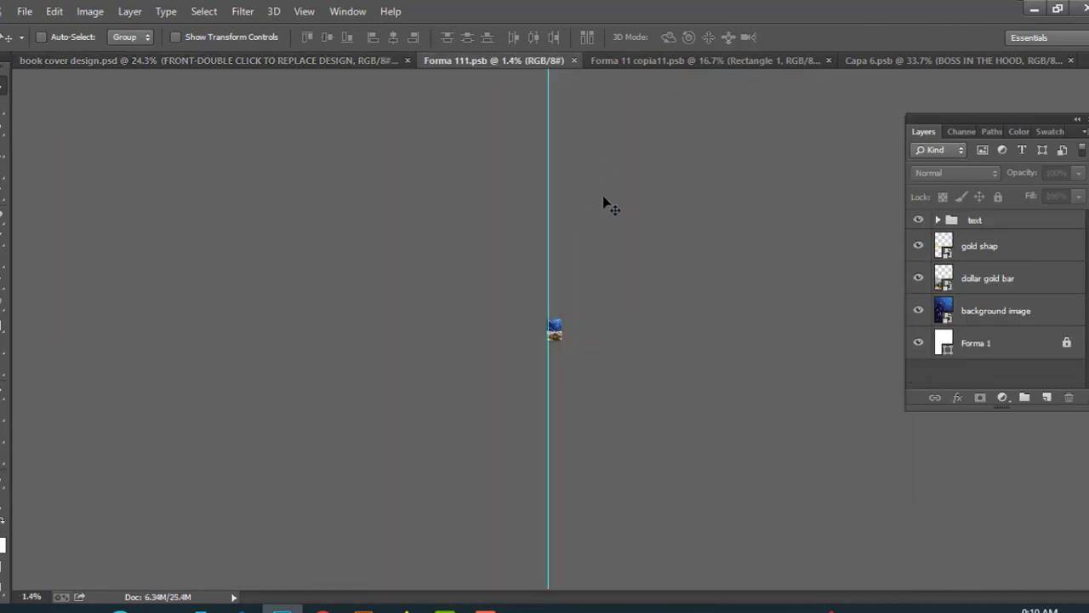
left_click(356, 64)
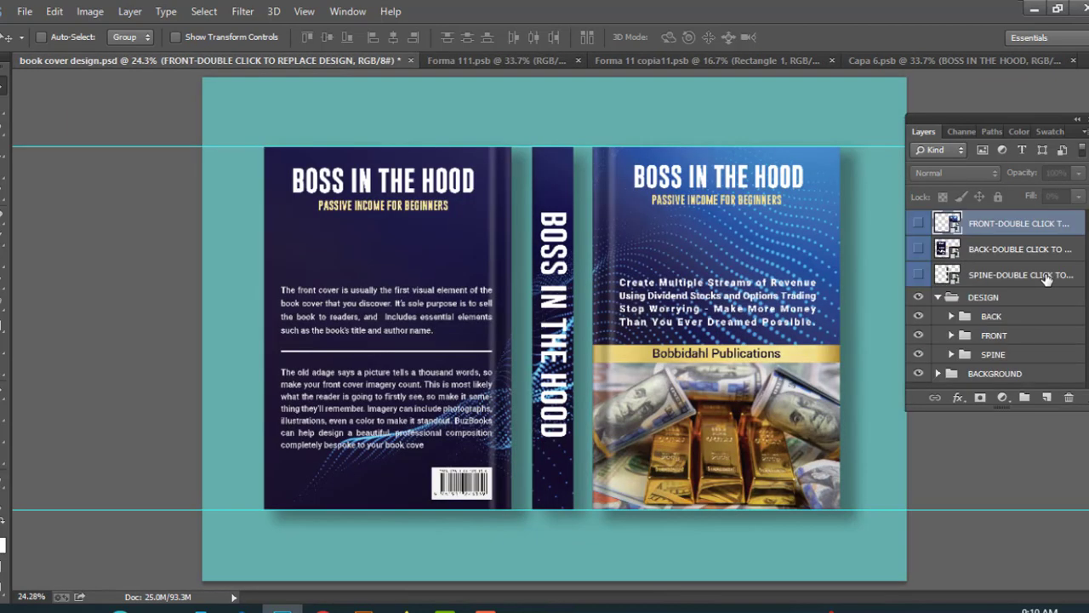
Step: Open the back cover smart object and group its title, subtitle and two paragraph text layers
double_click(959, 252)
key("Return")
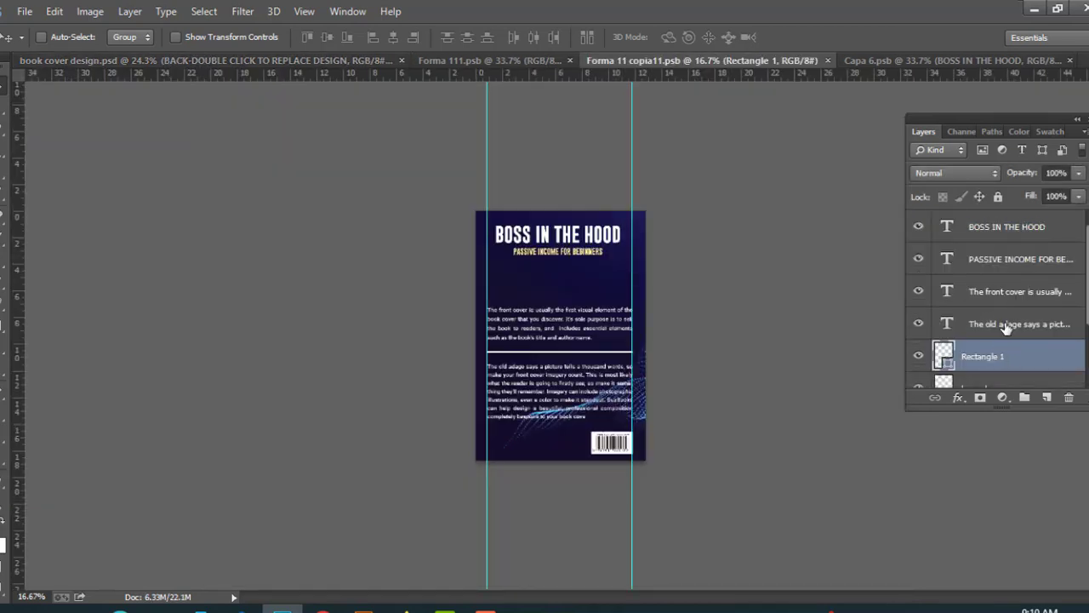
left_click(1005, 324)
left_click(1001, 291, "ctrl")
left_click(1009, 259, "ctrl")
left_click(1004, 229, "ctrl")
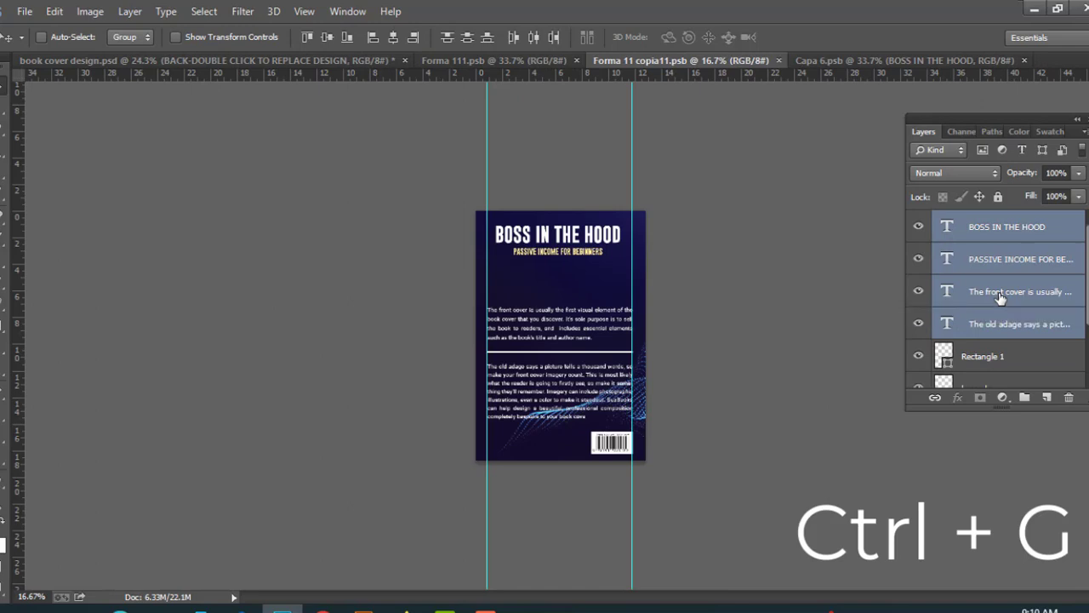
key("ctrl+g")
Step: Rename the back cover's new text group as "Text edit" and select the Rectangle 1 layer
double_click(983, 221)
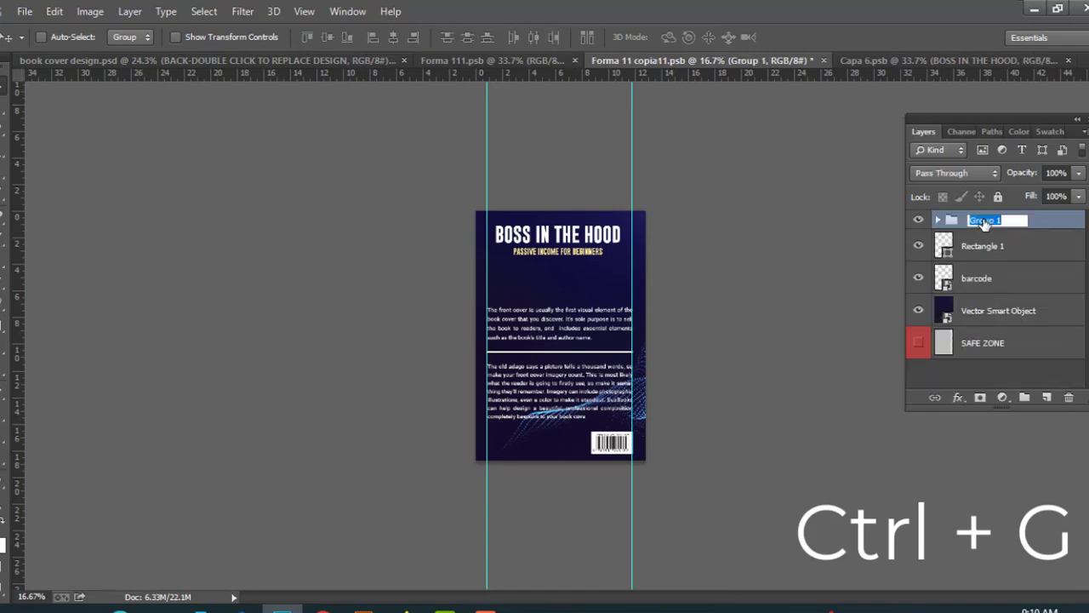
type("Text edit")
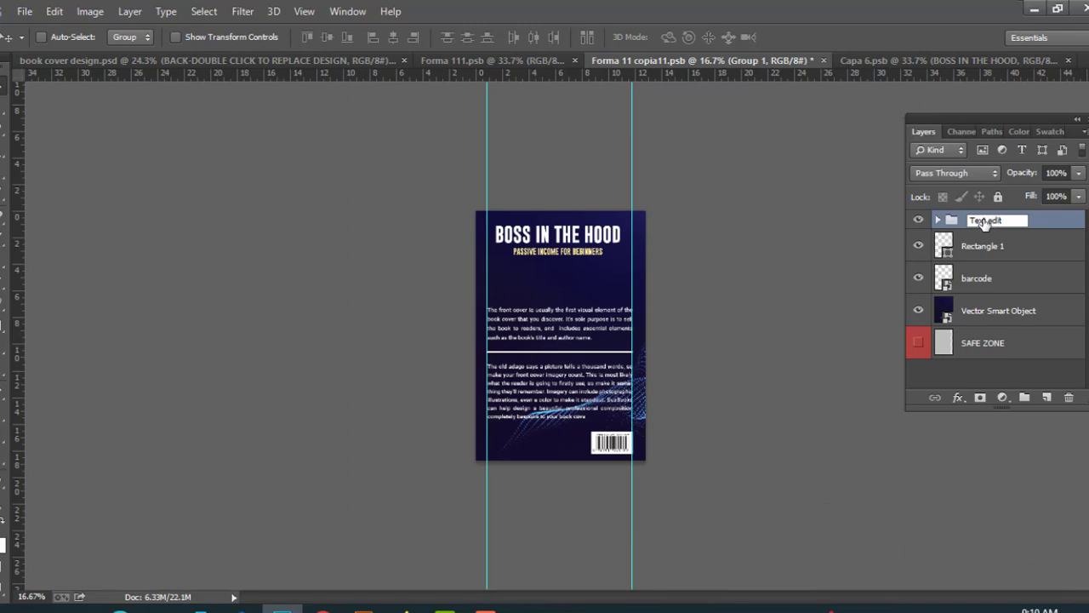
key("Return")
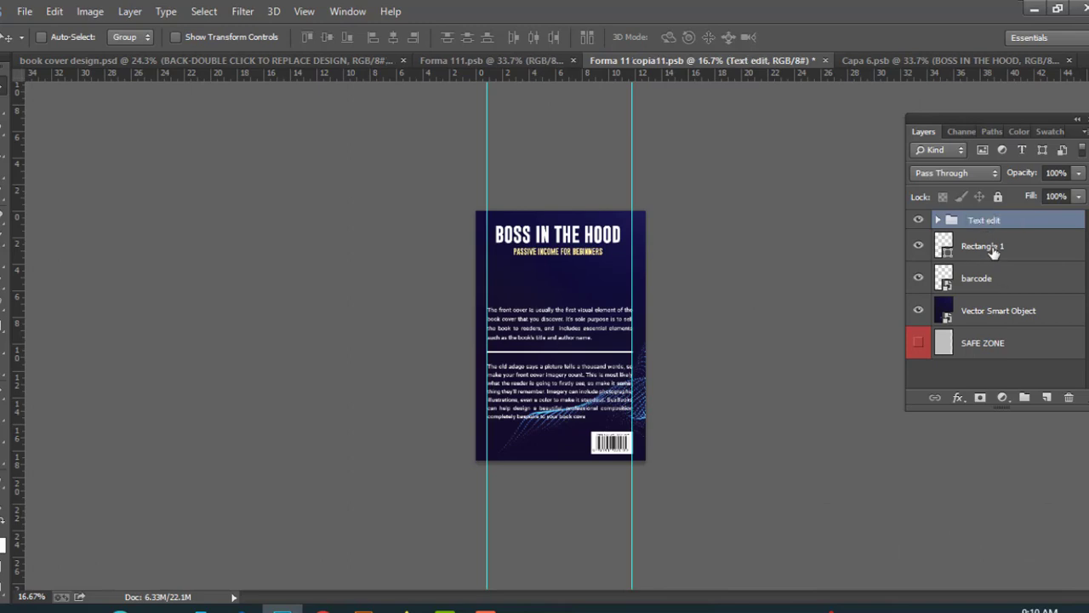
left_click(992, 248)
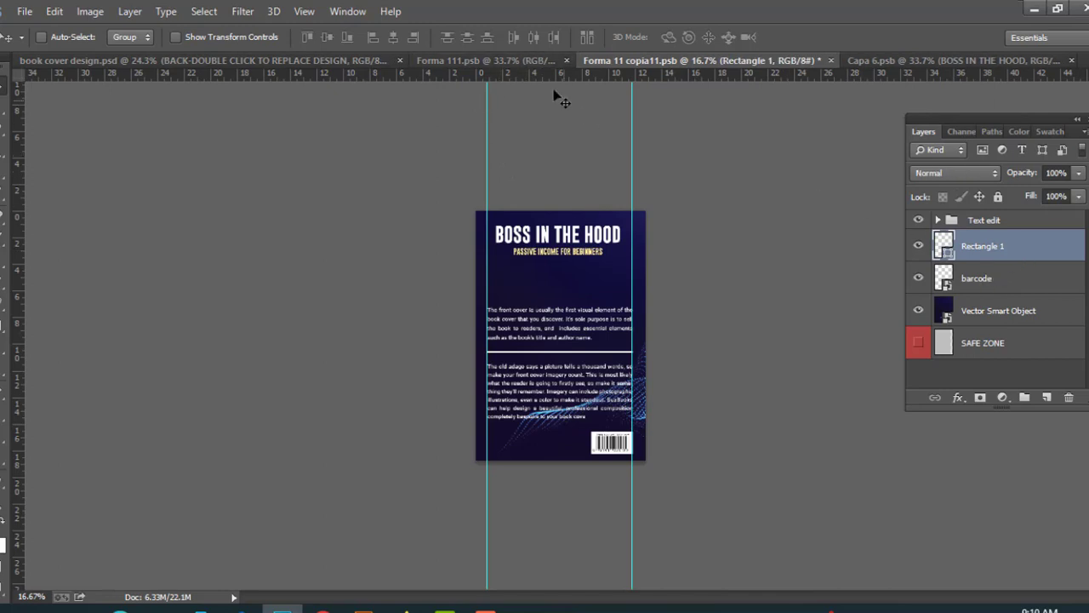
Step: Rename the front cover's "text" group in Forma 111.psb as "text edit" and return to the book cover design.psd mockup
left_click(866, 63)
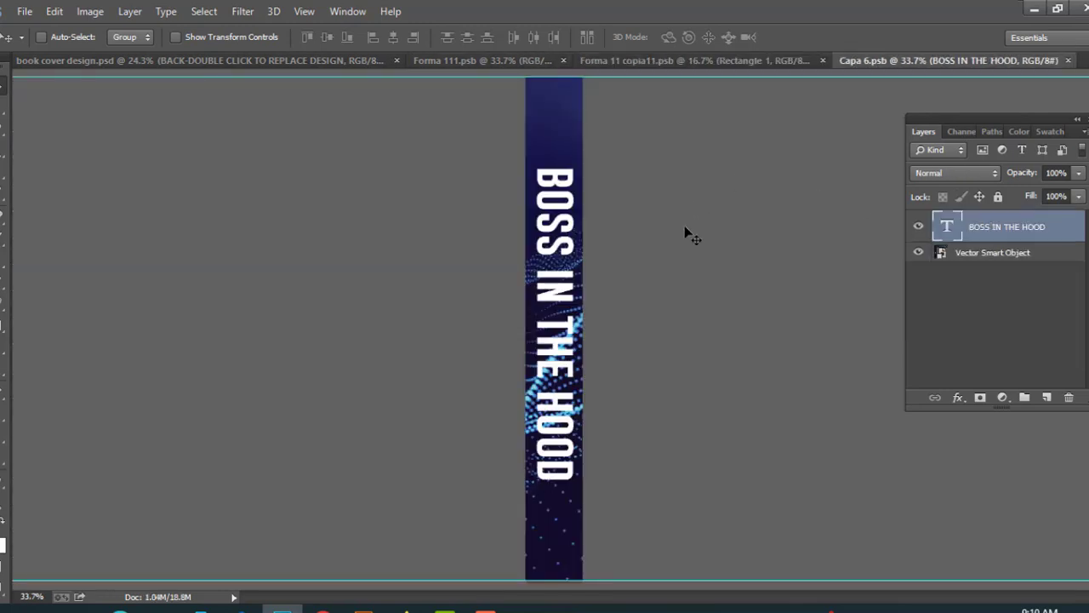
left_click(489, 63)
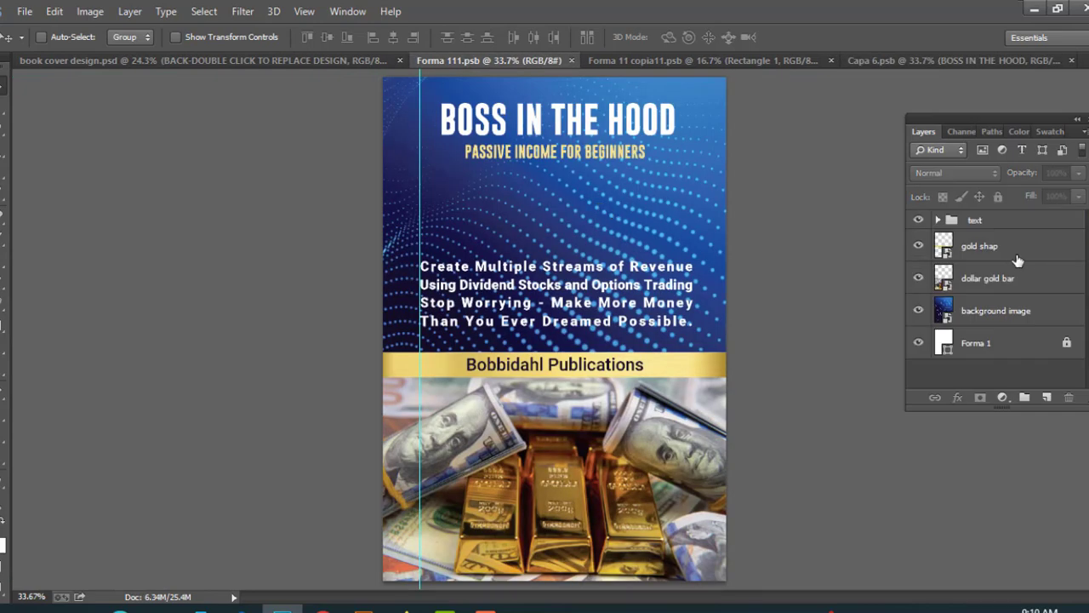
double_click(976, 221)
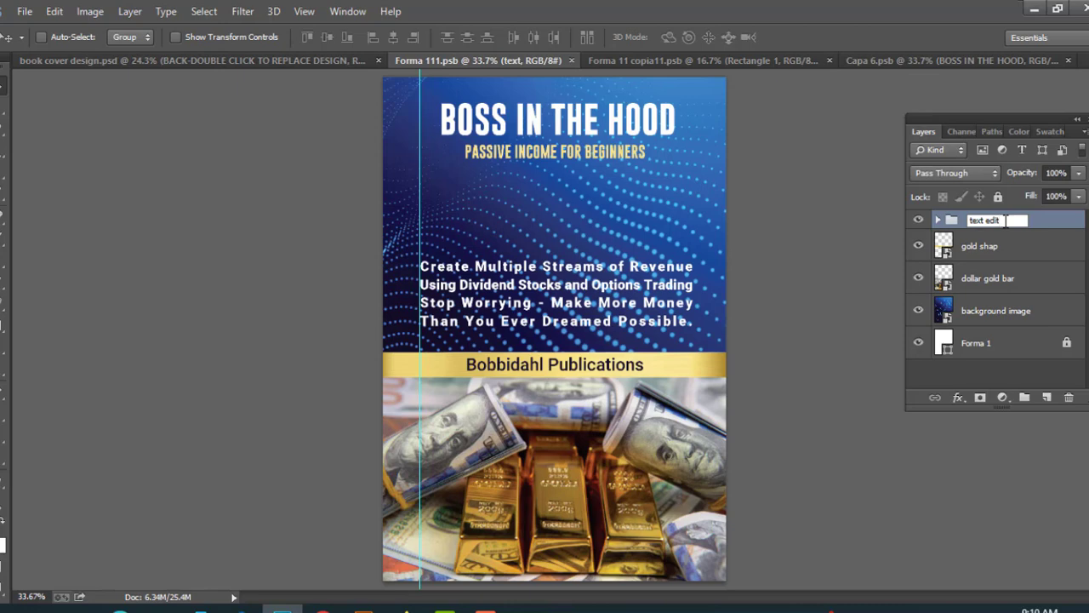
key("Return")
left_click(243, 61)
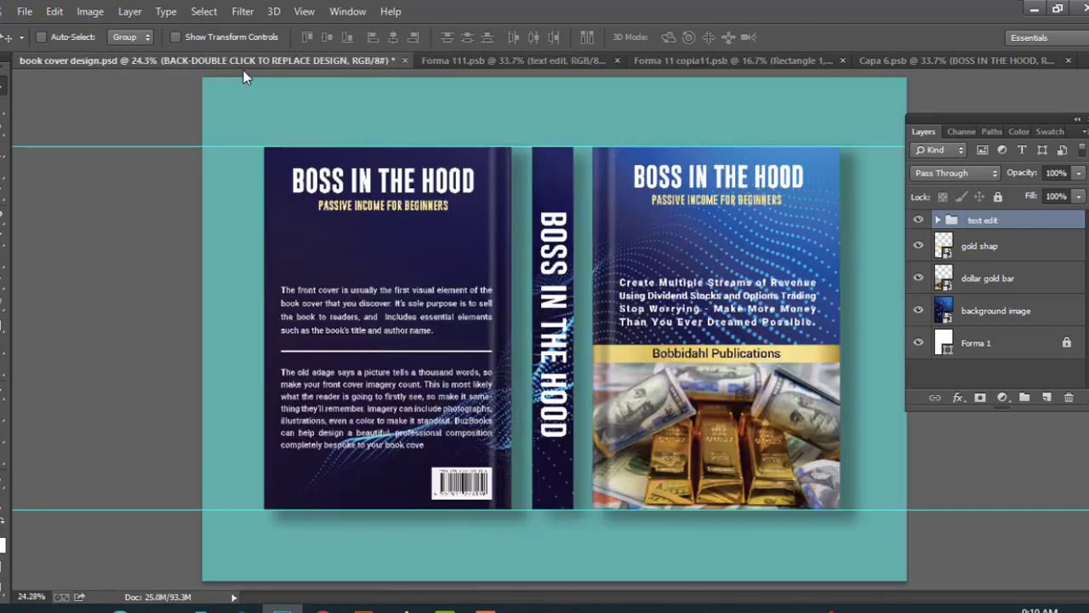